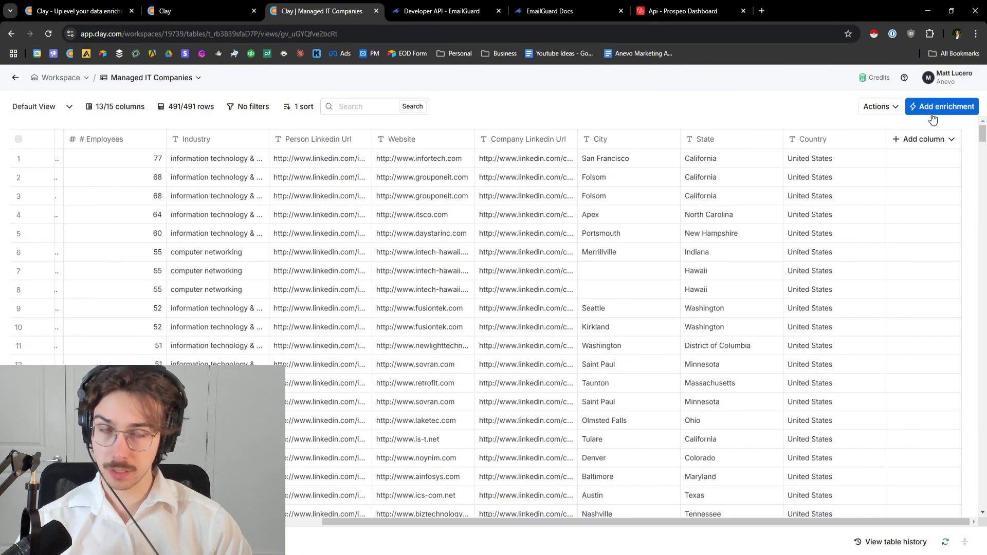
Open the Add enrichment catalogue over the Managed IT Companies table.
left_click(942, 111)
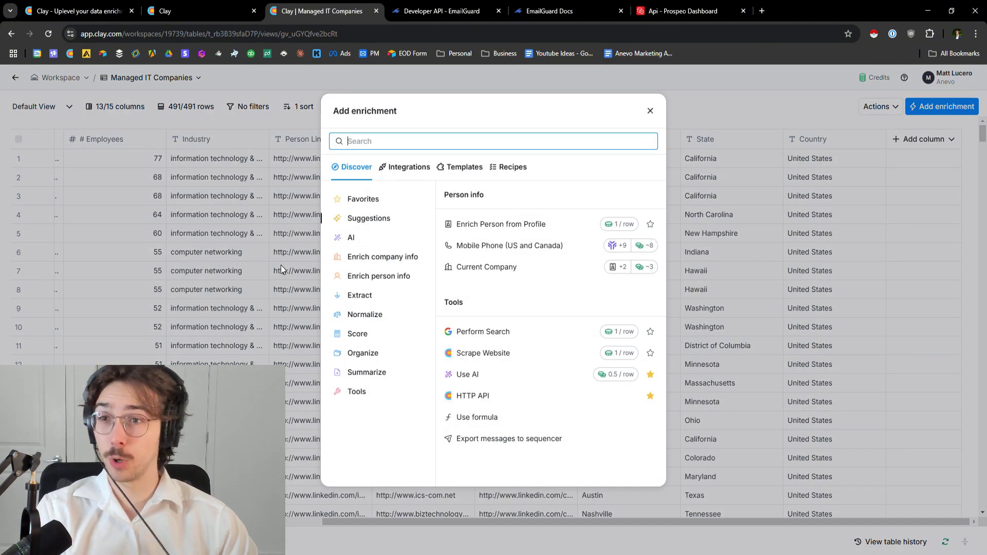
Search enrichments for 'mobile' to compare per-row credit costs, then switch to the clay.com homepage.
left_click(383, 201)
left_click(426, 144)
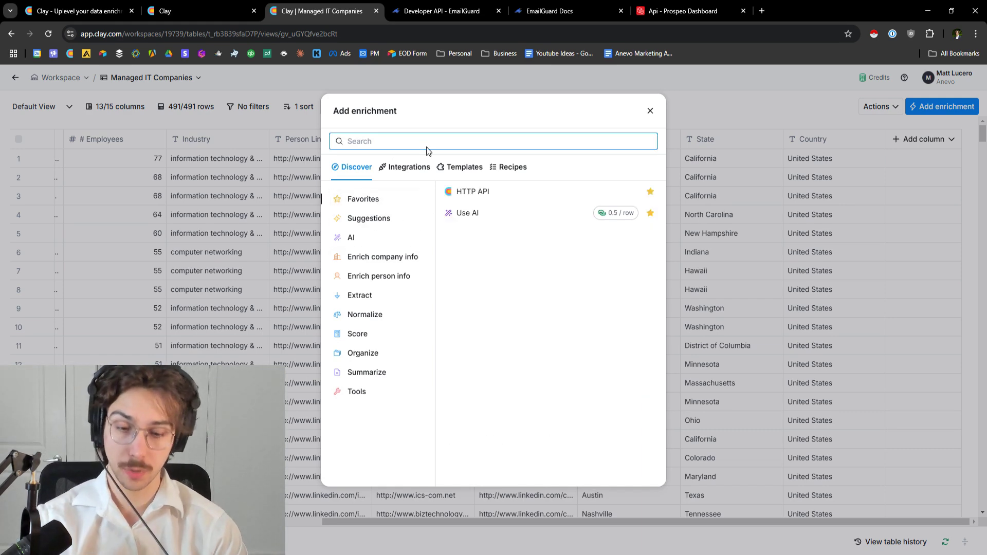
type("mobile")
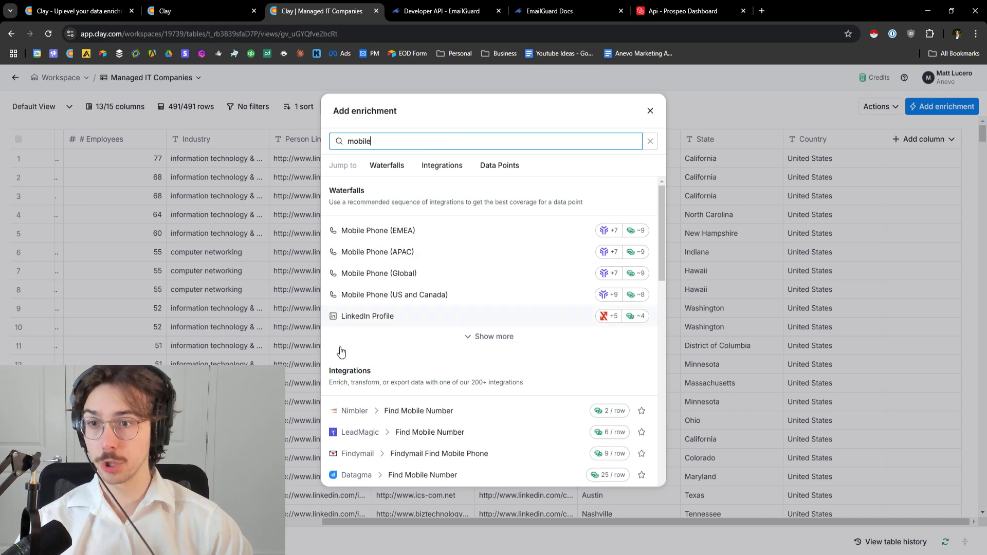
scroll(341, 352, "down", 4)
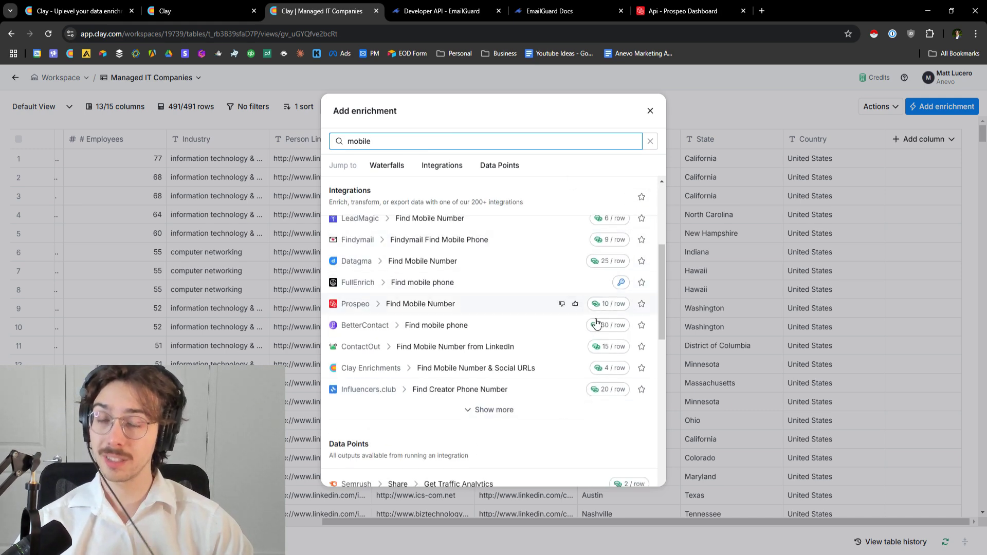
scroll(596, 322, "up", 1)
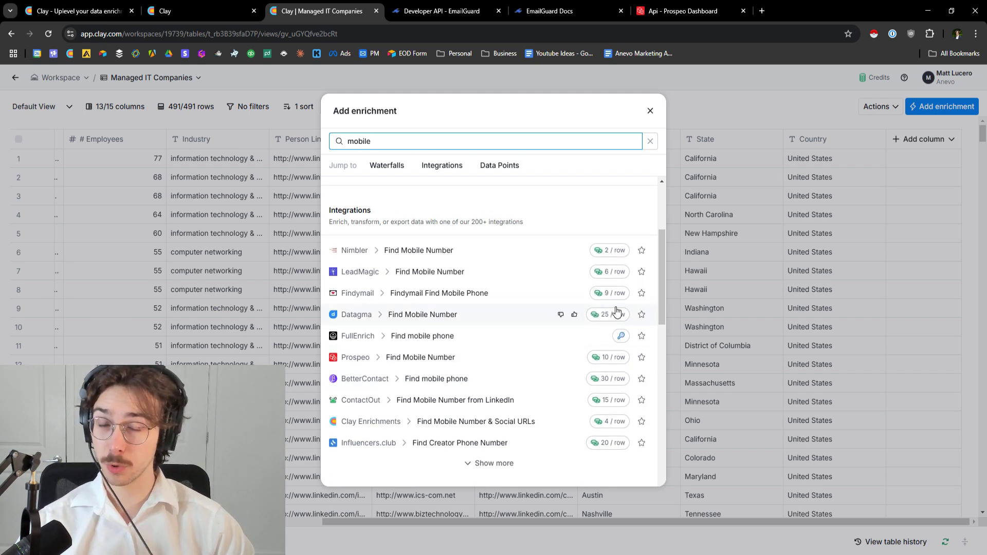
left_click(78, 10)
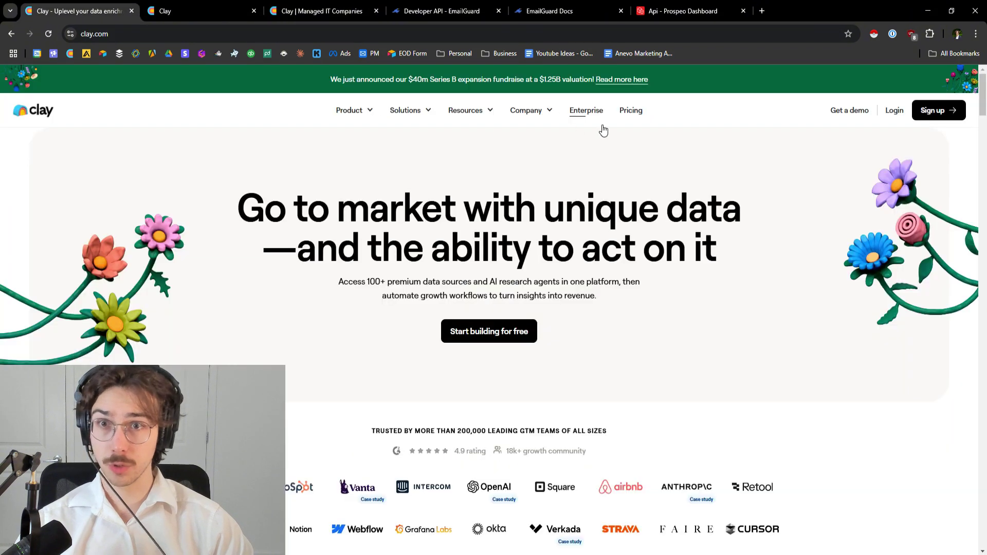
View Clay's plan prices billed monthly, then return to the Managed IT Companies table.
left_click(627, 118)
scroll(581, 309, "down", 4)
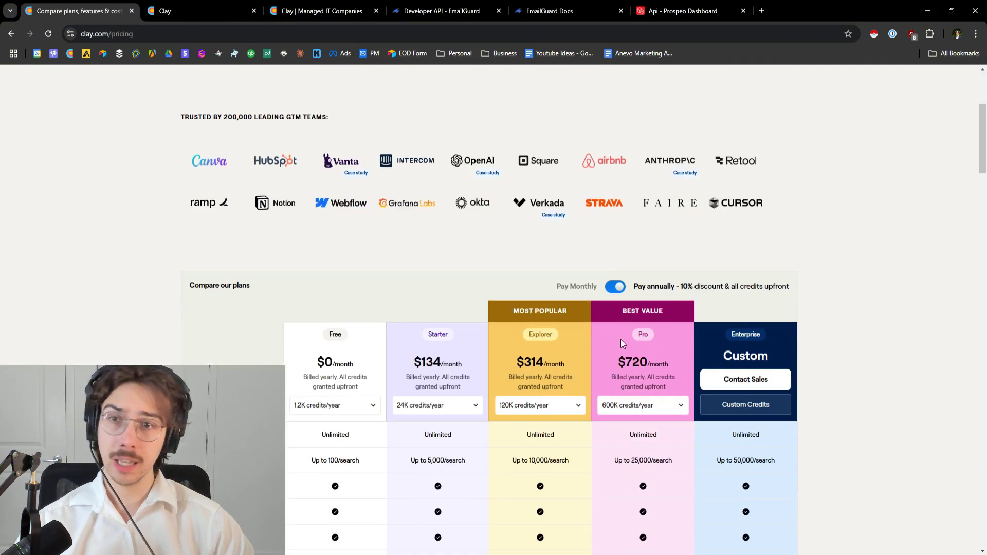
left_click(615, 292)
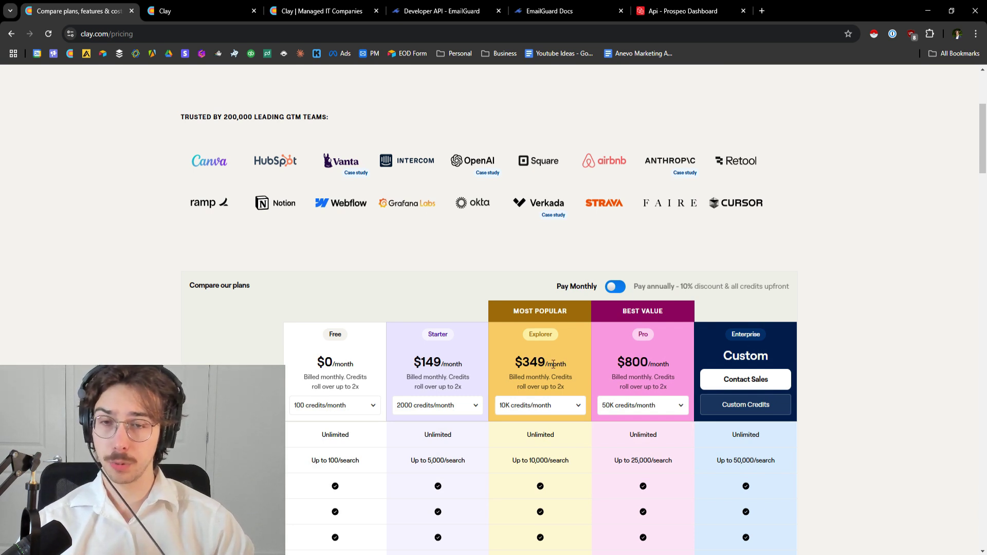
left_click(331, 11)
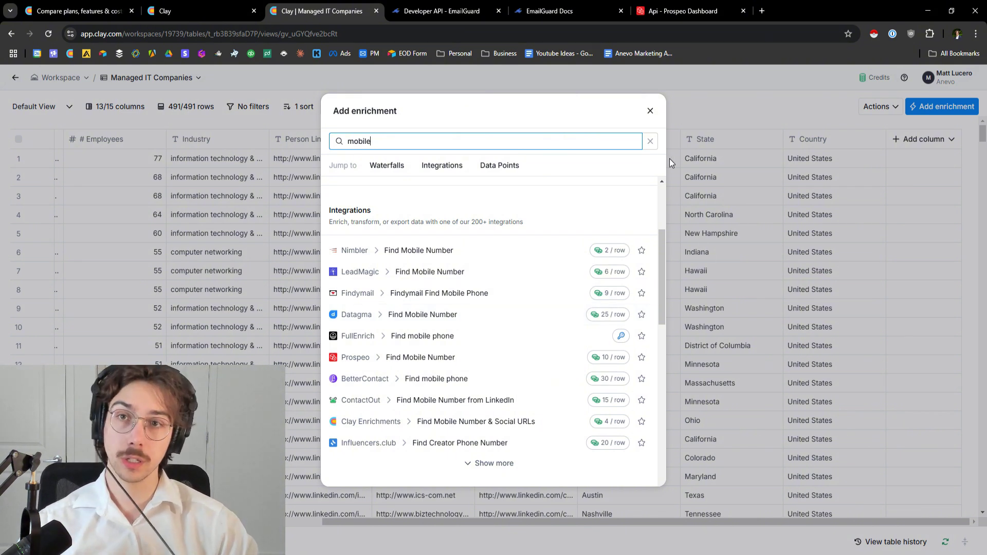
Clear the 'mobile' enrichment search and close the enrichment catalogue.
left_click_drag(577, 136, 298, 119)
key("BackSpace")
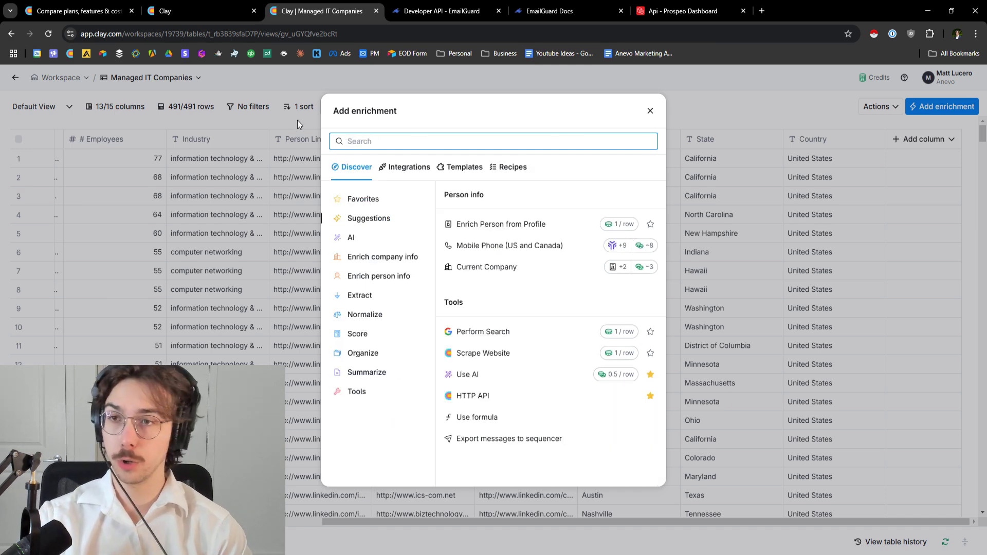
type("s")
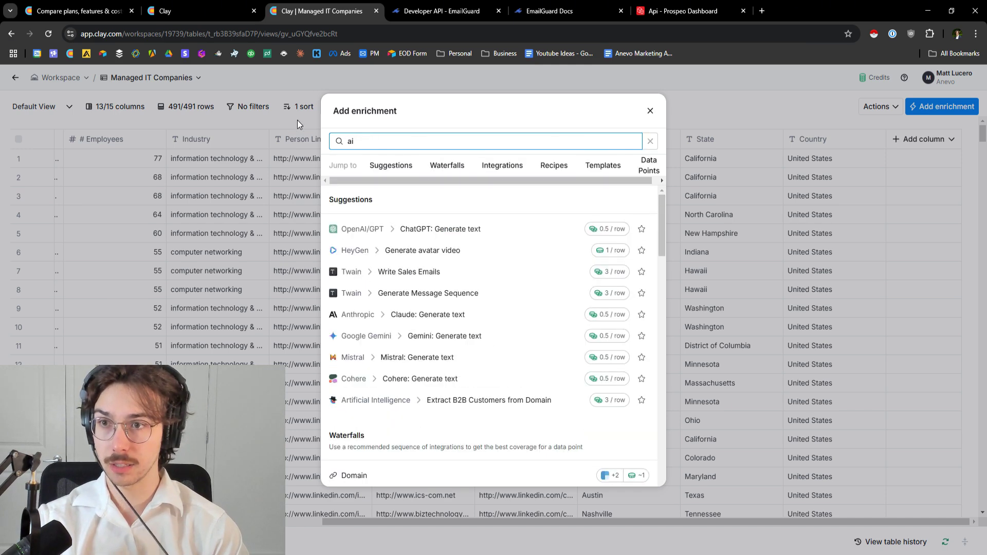
key("BackSpace")
left_click(297, 119)
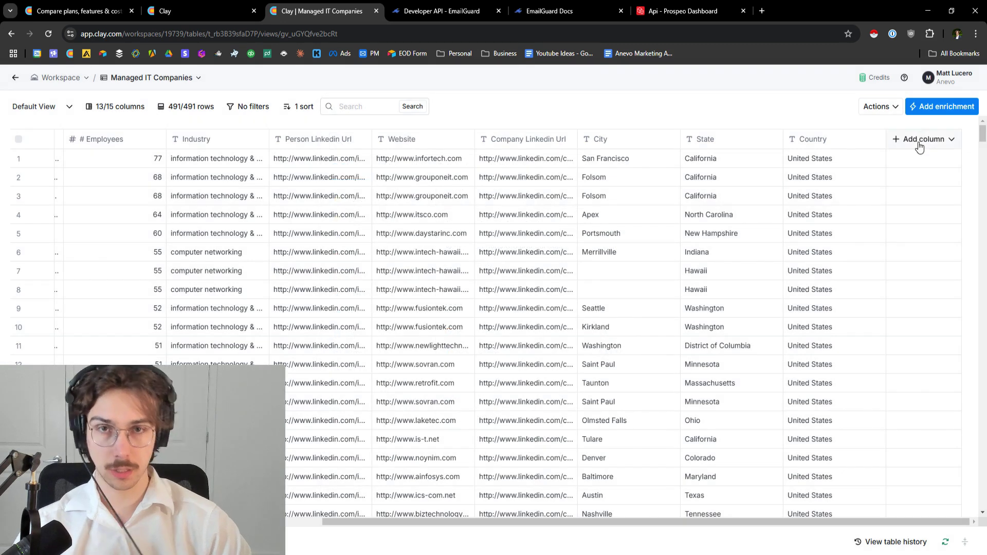
Start a Use AI column prompting to clean up company names for cold emails, typing /comp.
left_click(922, 144)
key("Return")
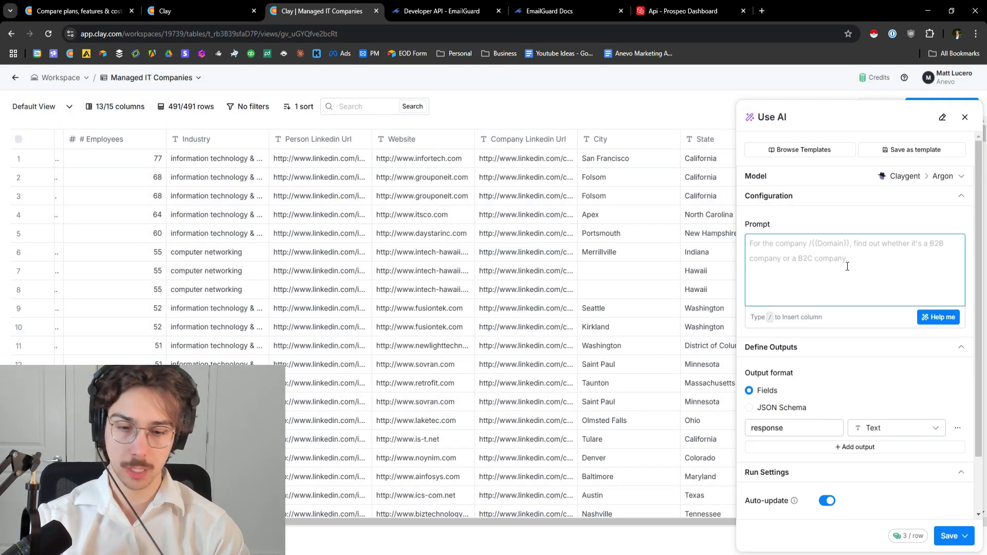
type("Please clean")
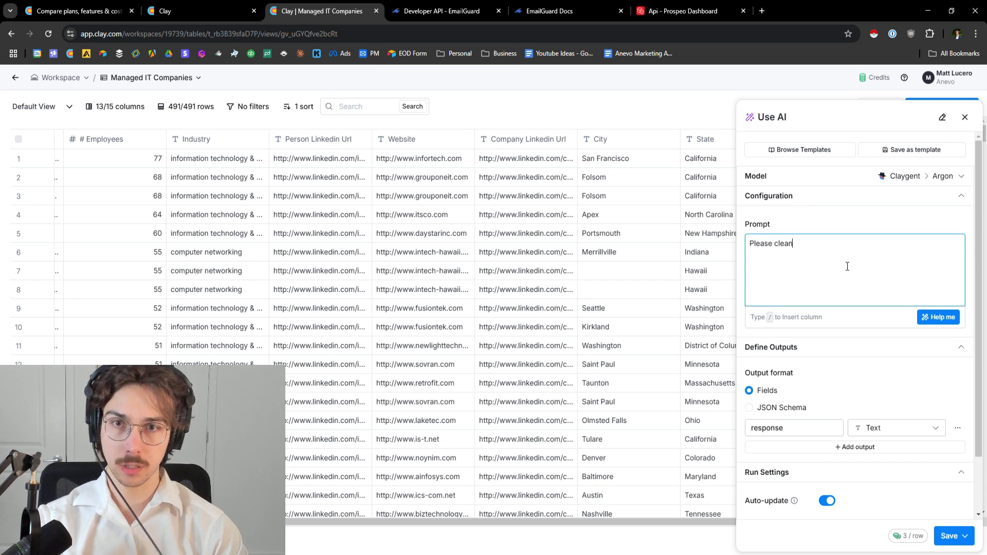
type(" up this company ")
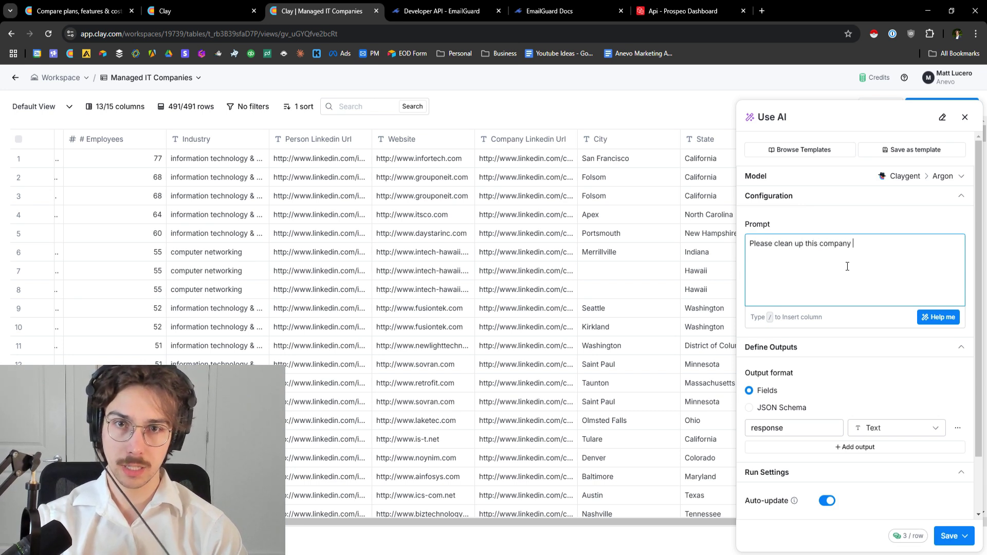
type("name so I can use it i")
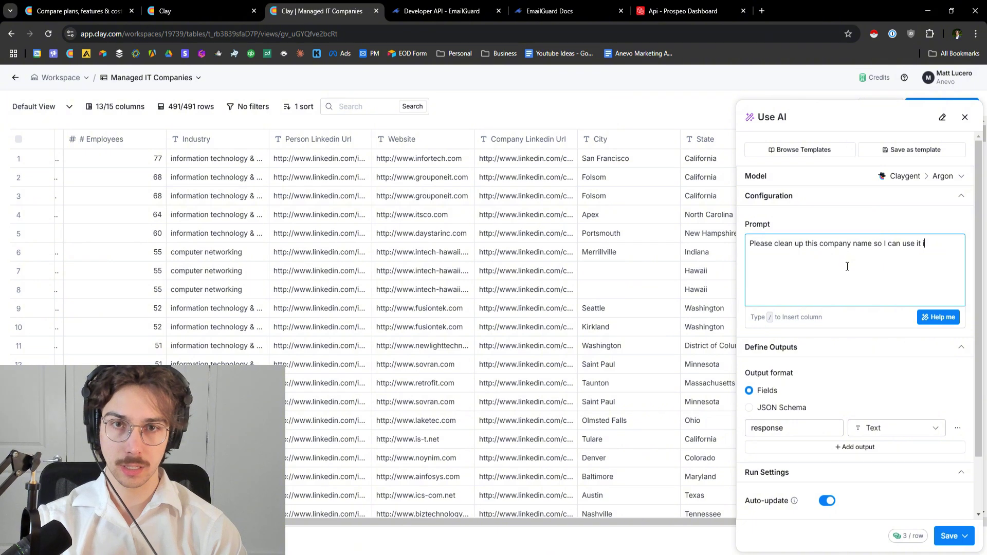
type("nside of a cold email and")
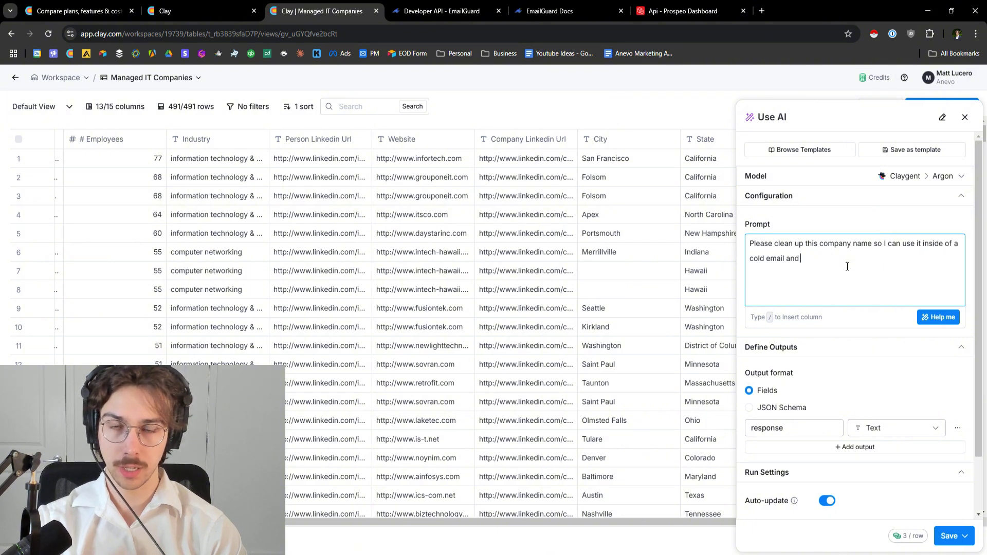
type(" it sounds human")
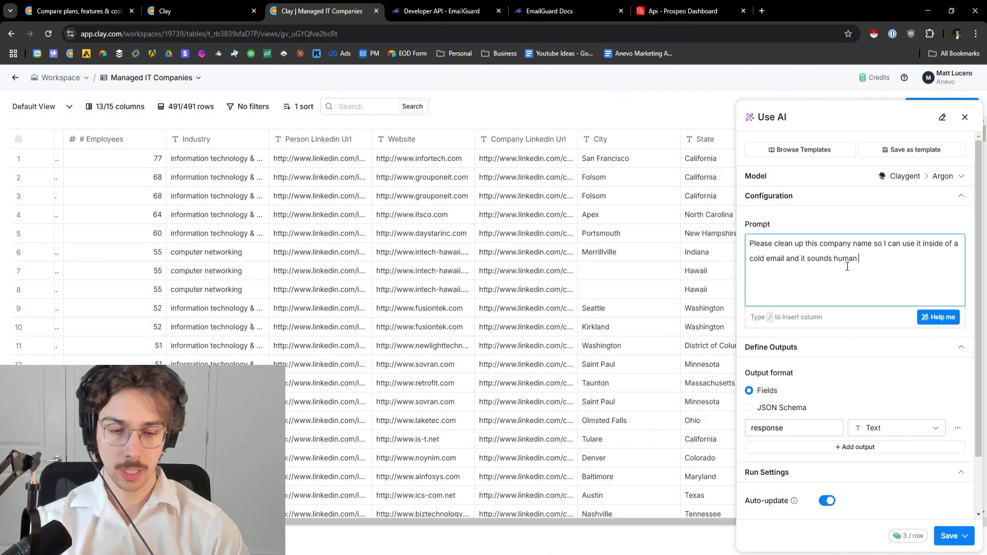
key("Return")
key("Return")
type("/comp")
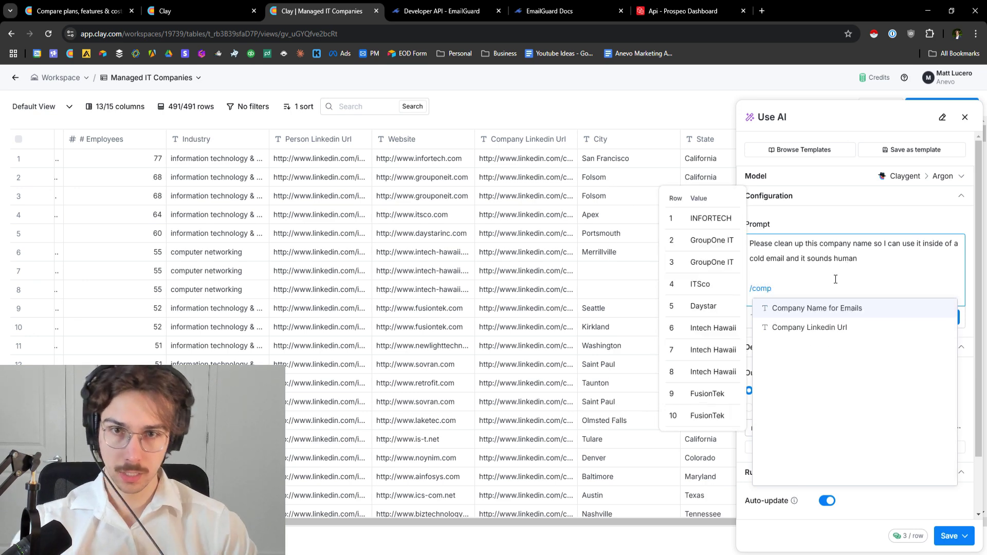
Insert Company Name for Emails, use GPT 4o with your own OpenAI key, and run 10 rows.
left_click(833, 313)
left_click(838, 172)
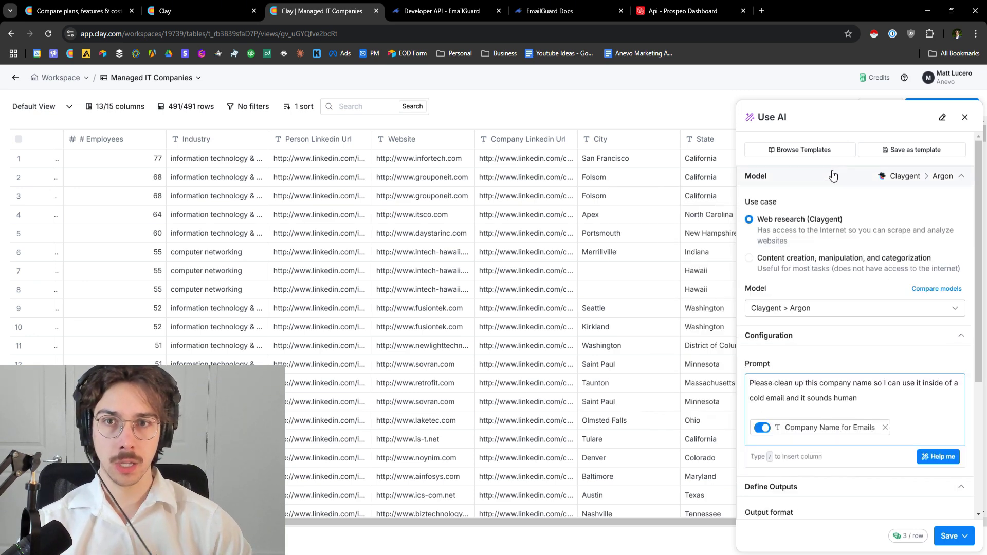
left_click(780, 261)
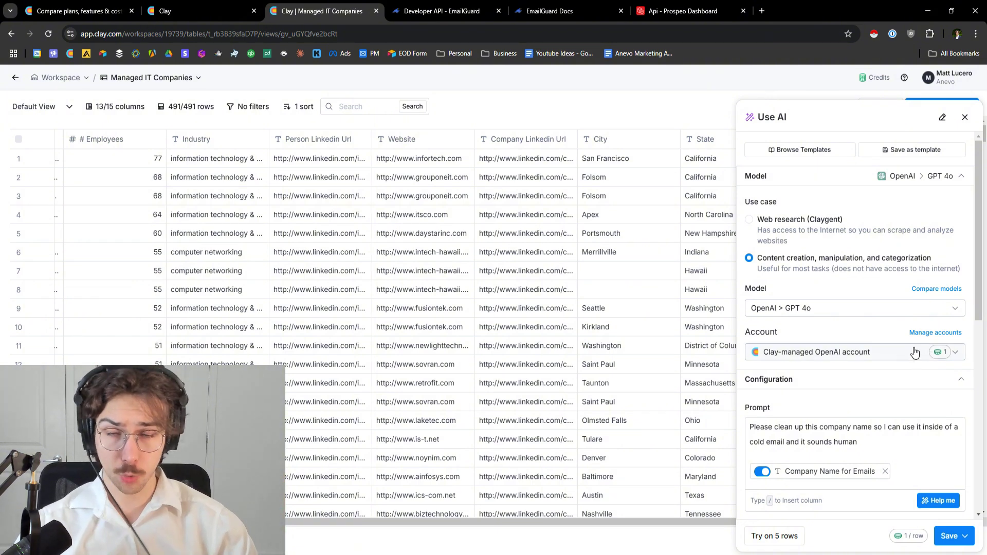
left_click(947, 352)
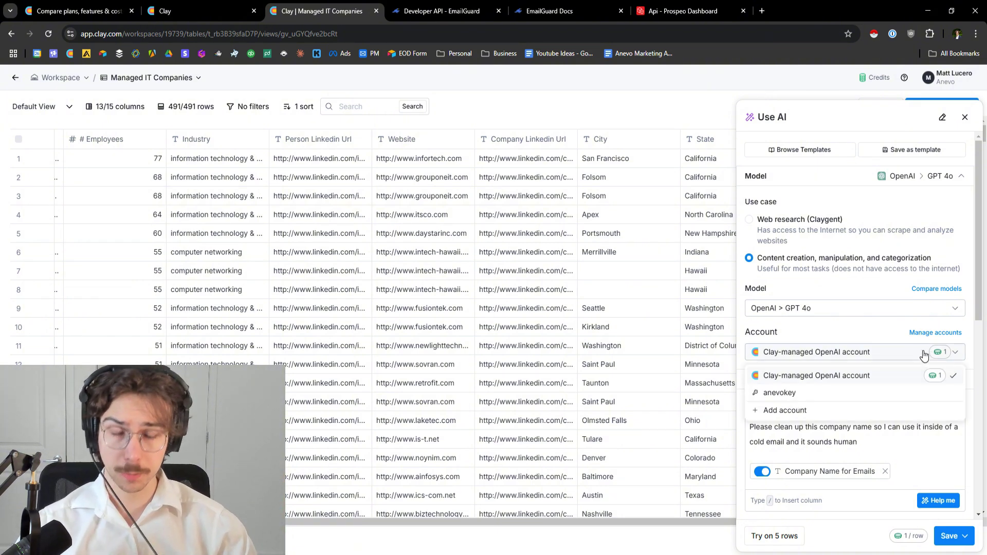
left_click(790, 394)
left_click(951, 534)
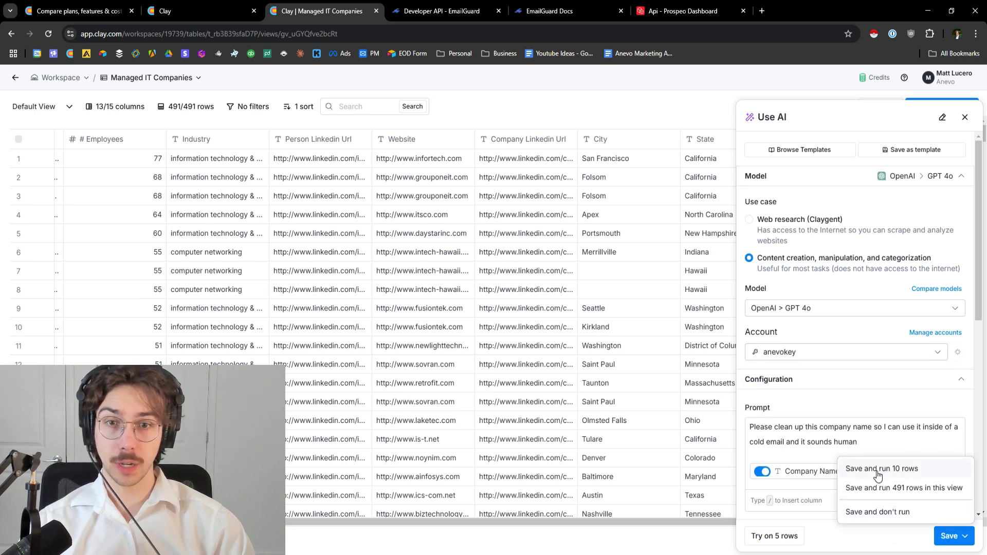
left_click(878, 470)
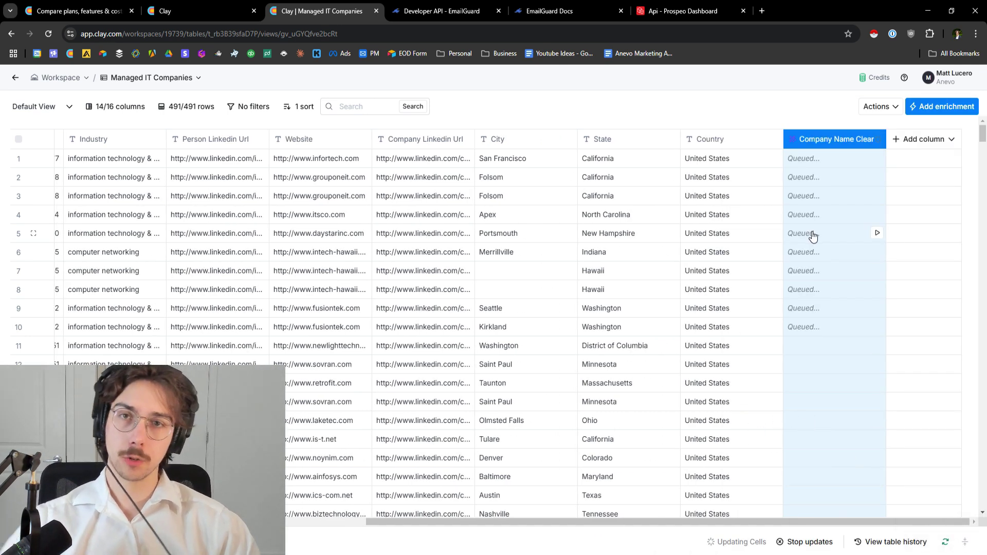
Inspect the AI responses for rows 1 and 3, then widen the Company Name Cleanup column.
left_click(832, 158)
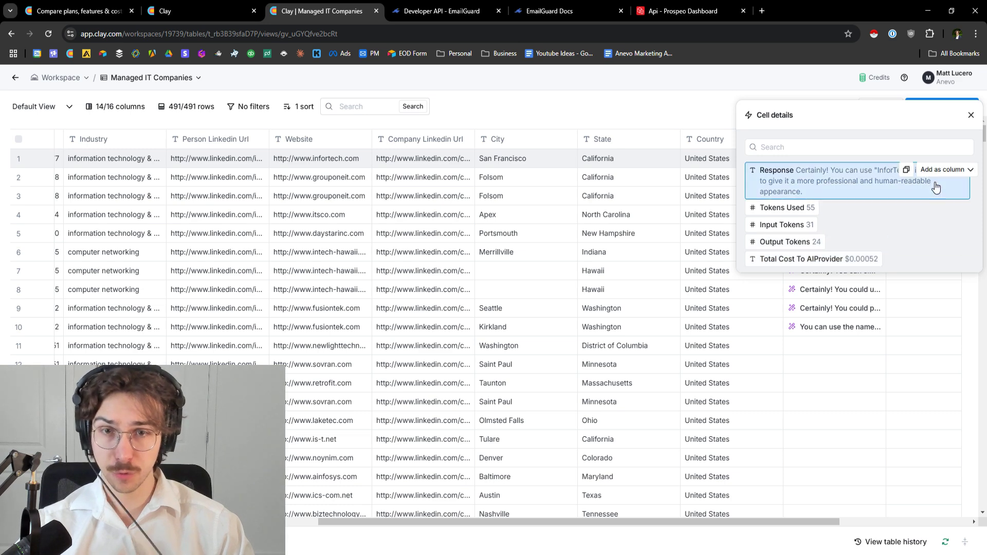
left_click(969, 115)
left_click(835, 196)
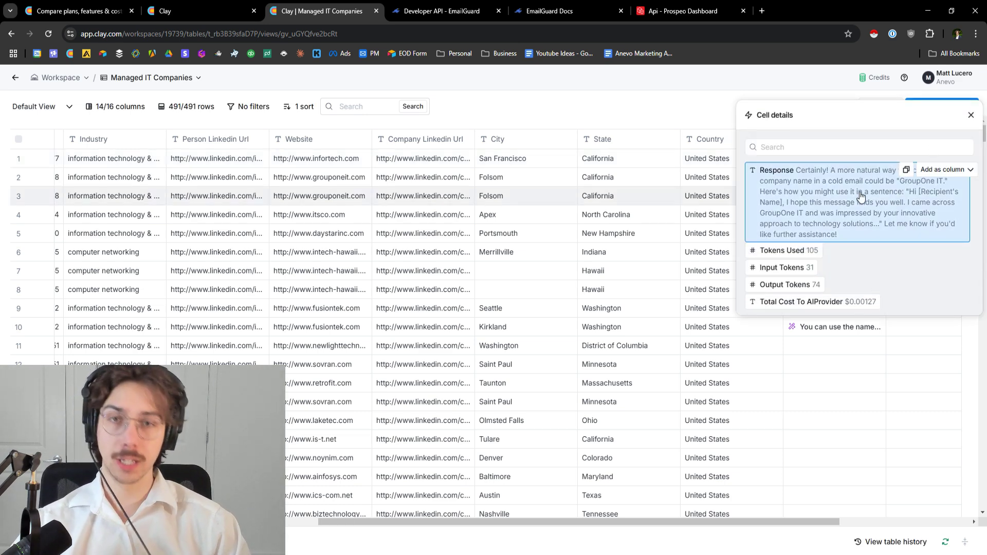
left_click(967, 114)
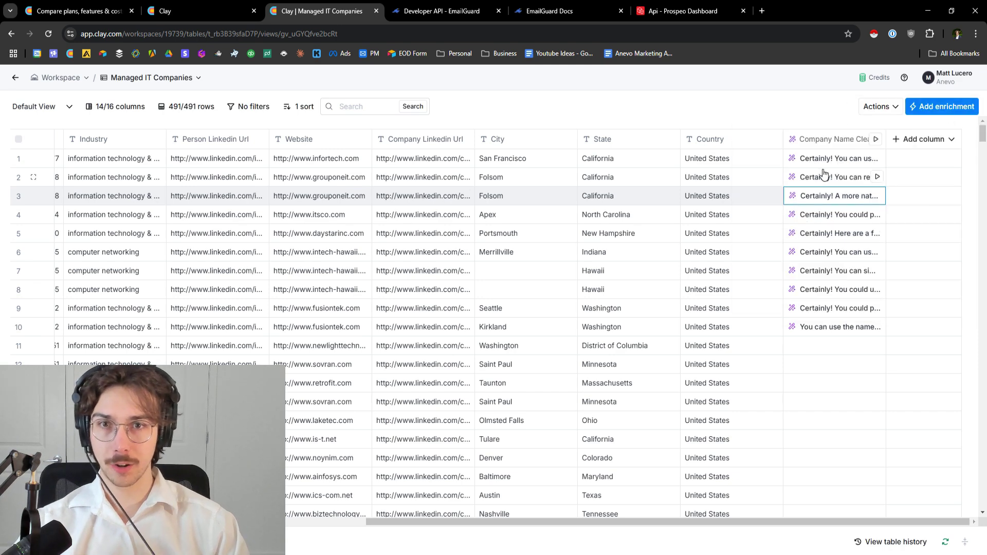
left_click_drag(884, 139, 901, 140)
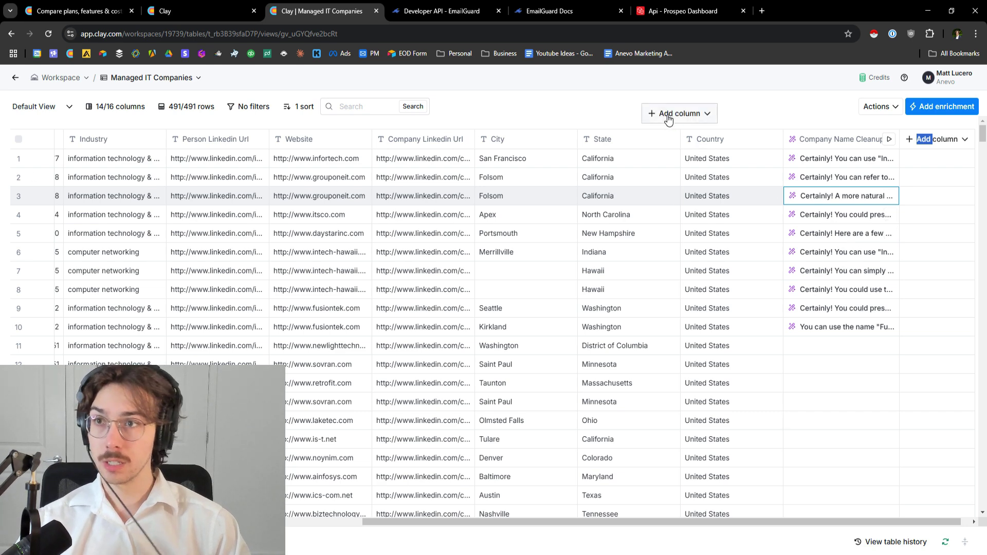
Open the Anevo Workspace settings from the account menu on the Clay home tab.
left_click(673, 112)
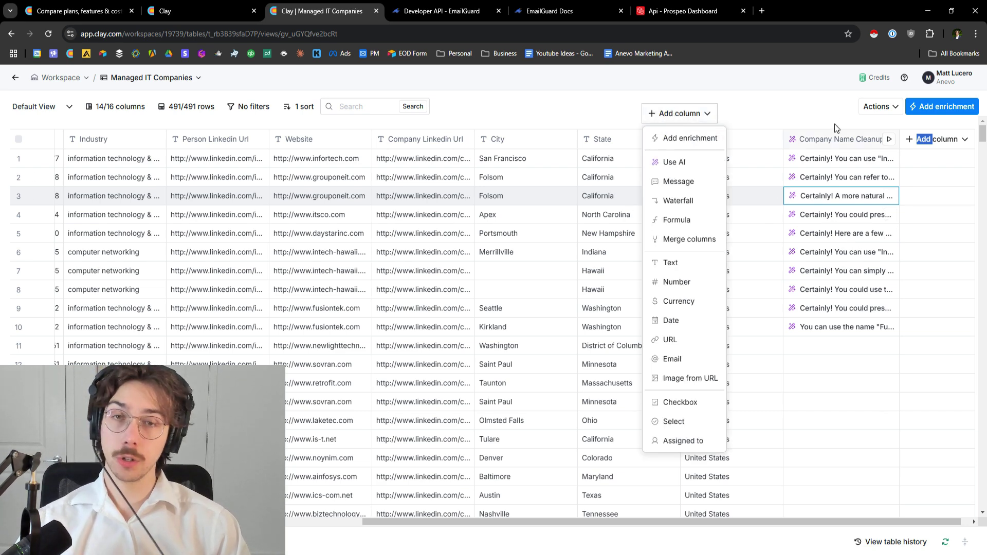
left_click(848, 105)
left_click(933, 116)
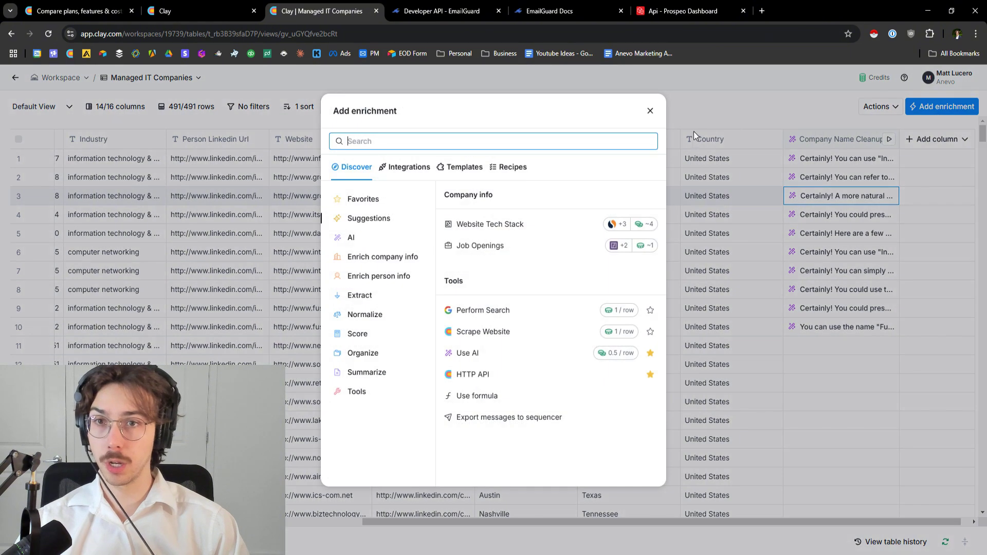
left_click(211, 11)
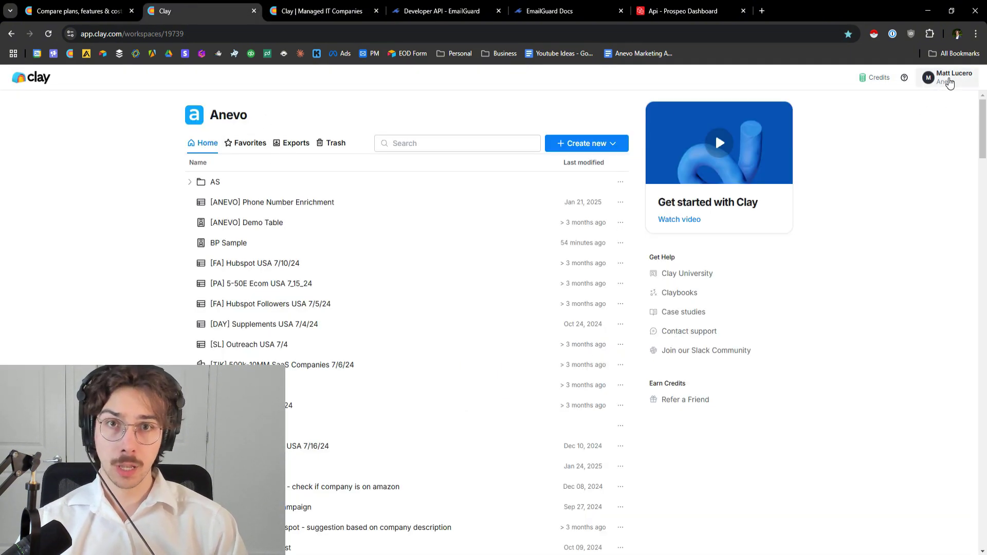
left_click(955, 81)
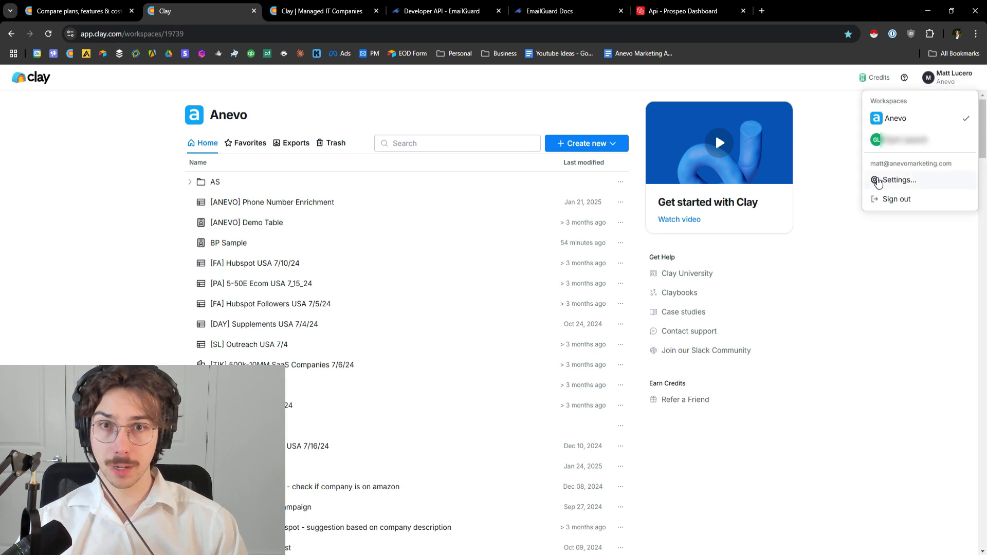
left_click(877, 180)
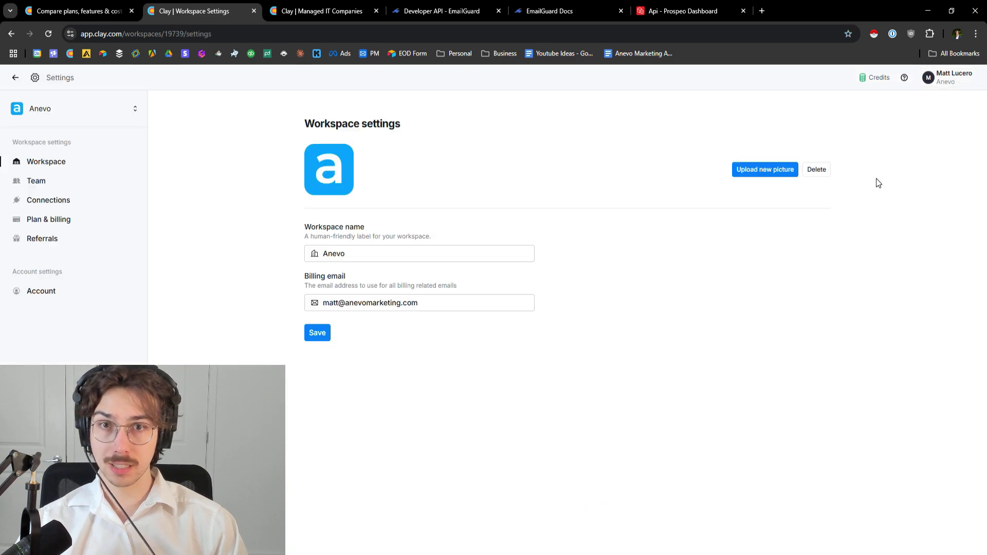
Open Connections in the settings sidebar and browse the connected accounts.
left_click(61, 202)
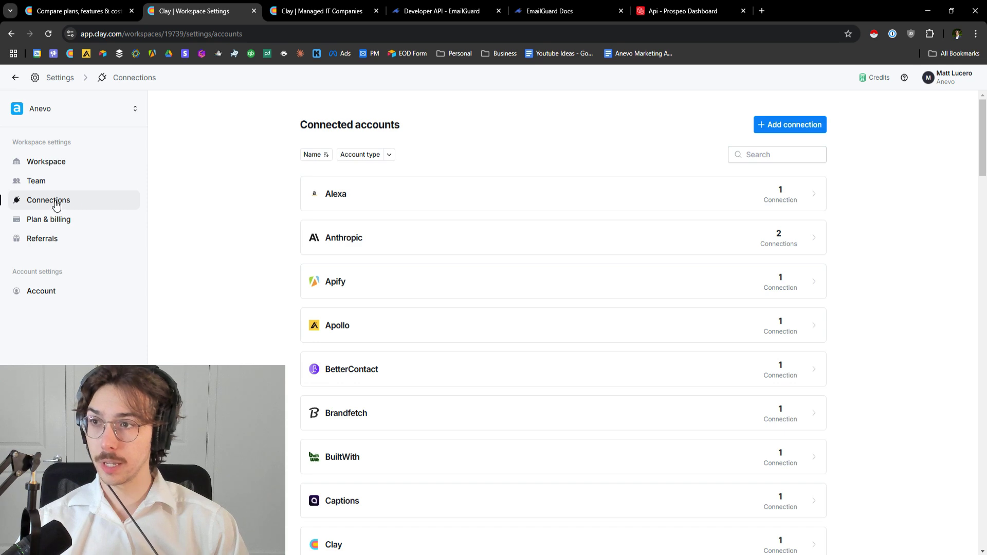
scroll(337, 258, "down", 15)
scroll(354, 252, "down", 20)
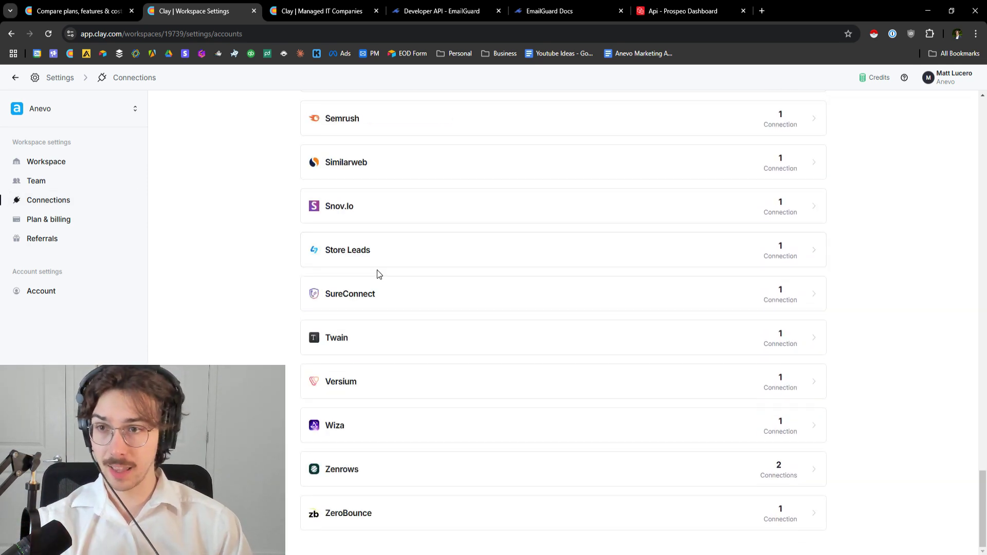
scroll(378, 441, "up", 20)
scroll(392, 435, "up", 15)
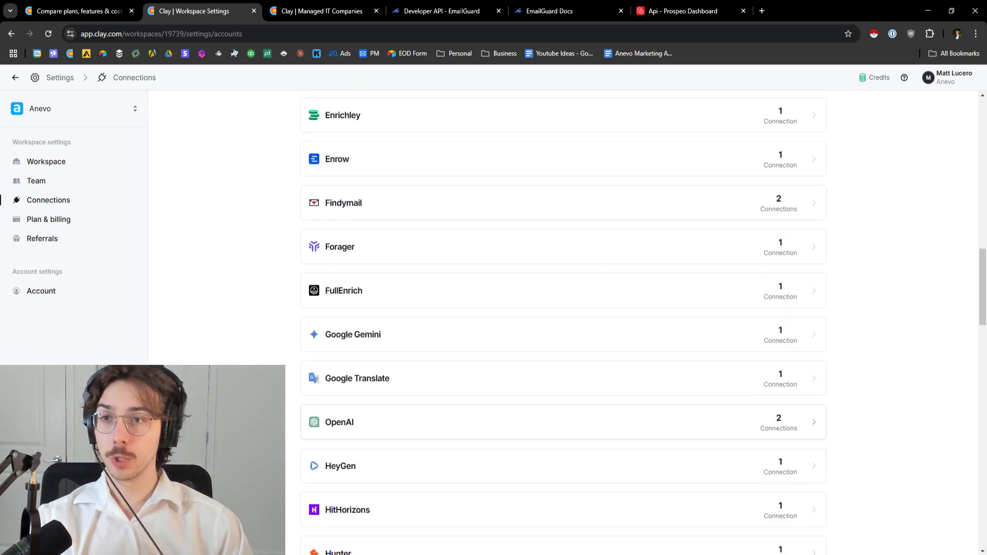
Search the page for 'open' to locate the OpenAI connections, then review the list.
key("ctrl+f")
type("open")
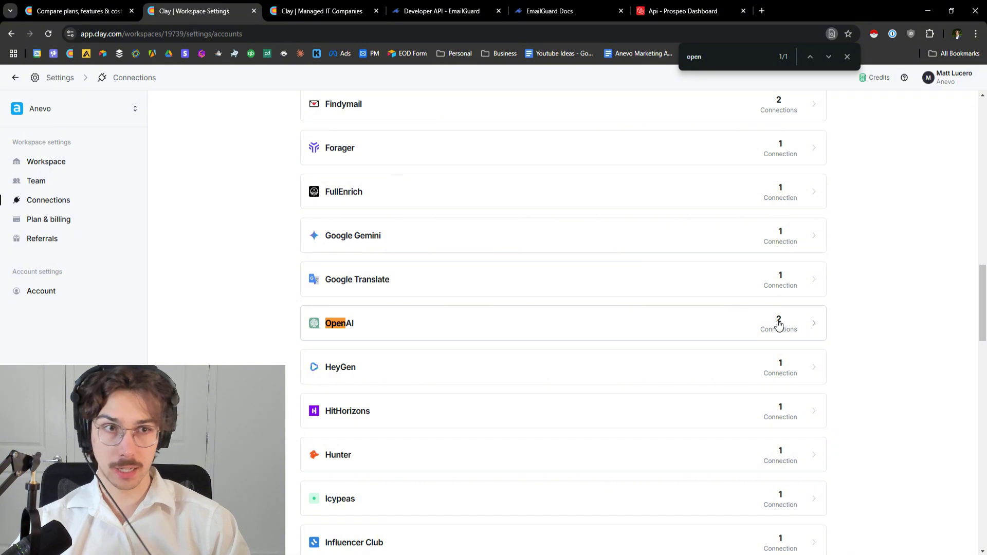
left_click(847, 56)
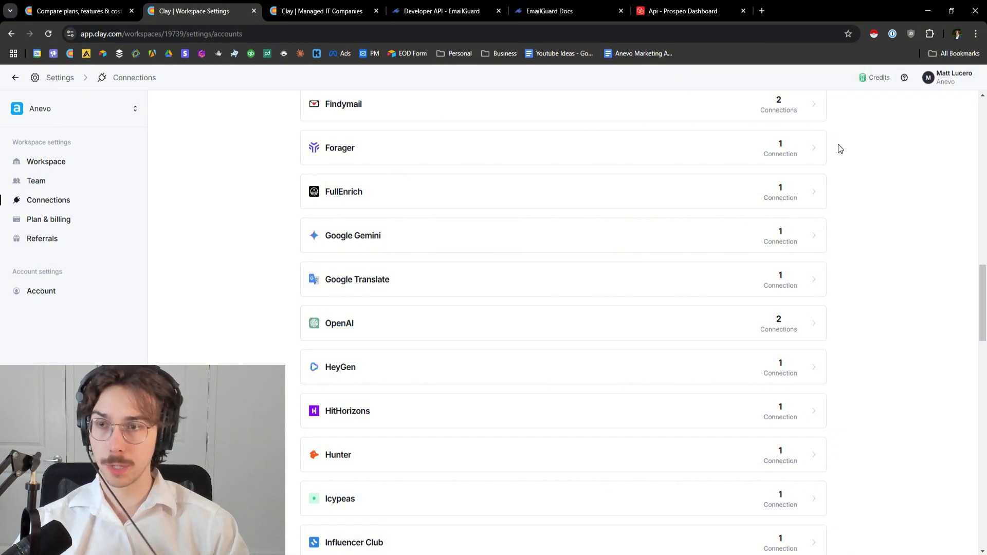
scroll(830, 247, "up", 6)
scroll(828, 350, "up", 12)
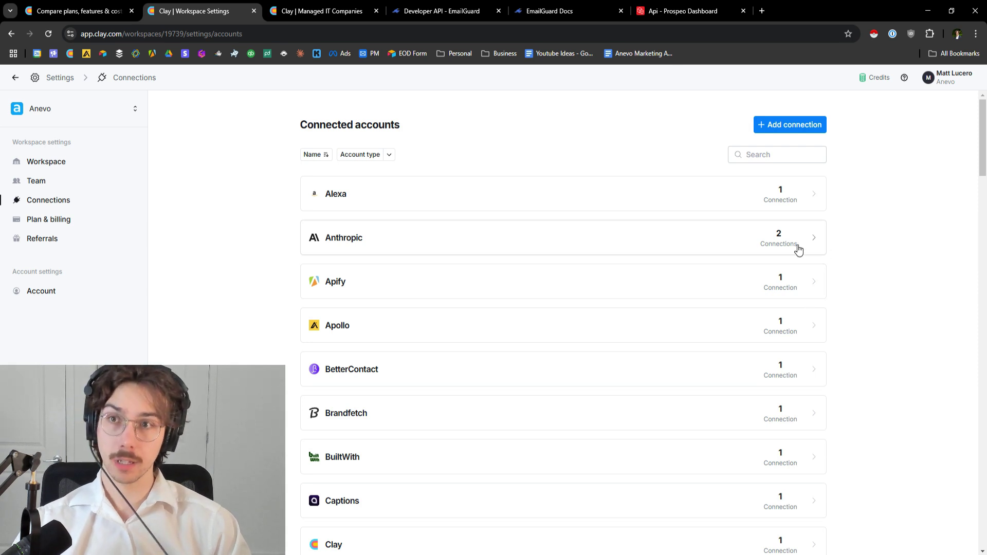
scroll(595, 354, "down", 1)
scroll(596, 354, "down", 12)
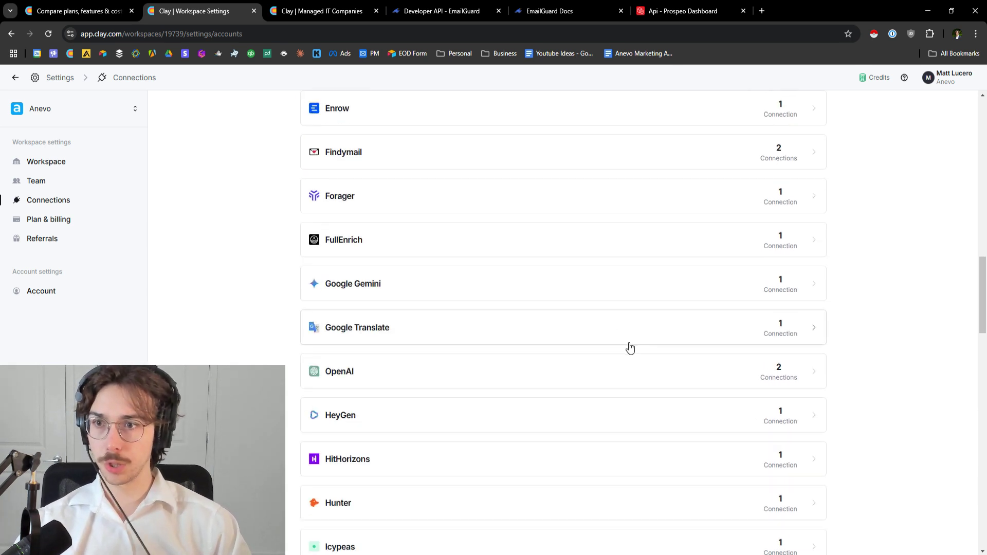
scroll(631, 348, "up", 15)
Search connections for 'prospeo', open Prospeo, and start adding a new Prospeo API key.
left_click(750, 156)
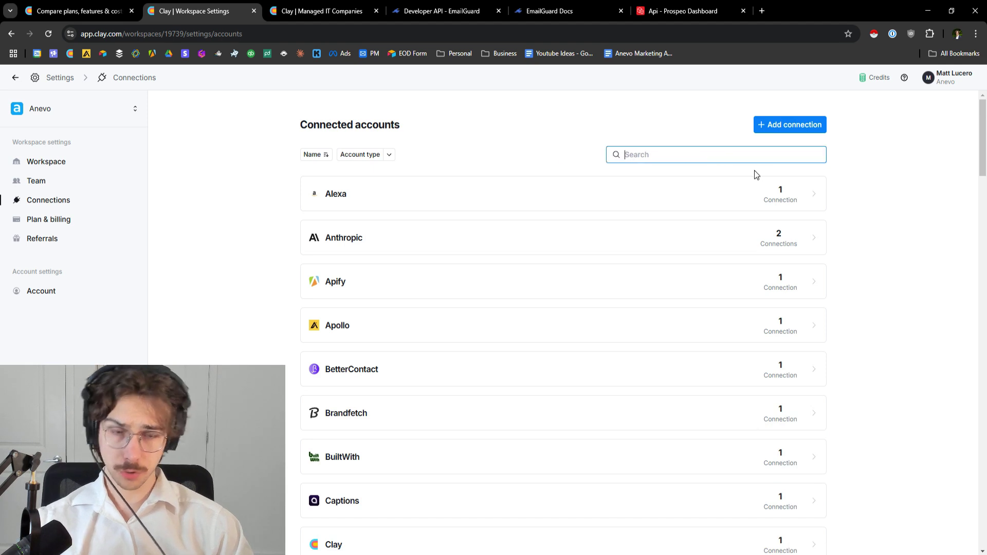
type("prospeo")
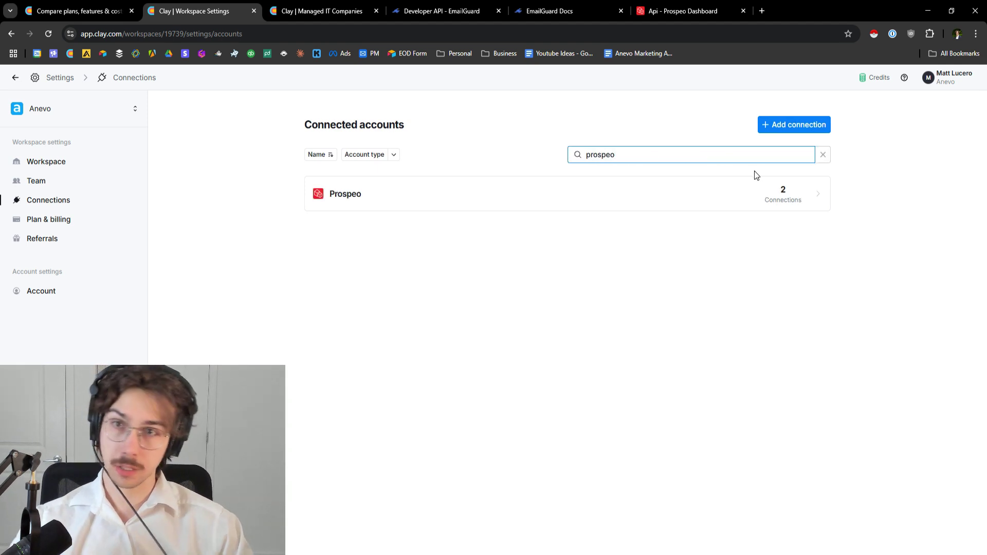
left_click(672, 200)
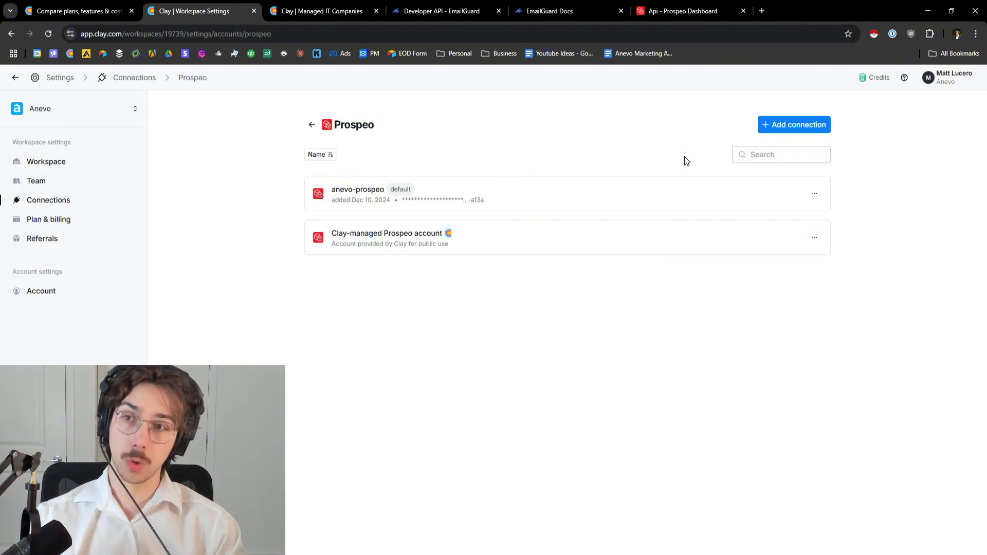
left_click(764, 128)
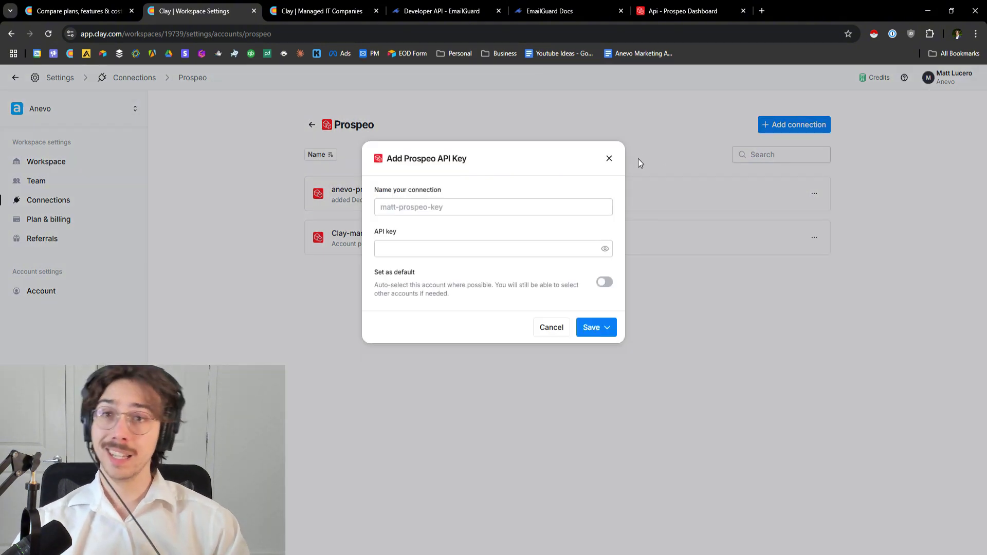
left_click(762, 11)
Go to the Prospeo login page and log in with Google.
type("pro")
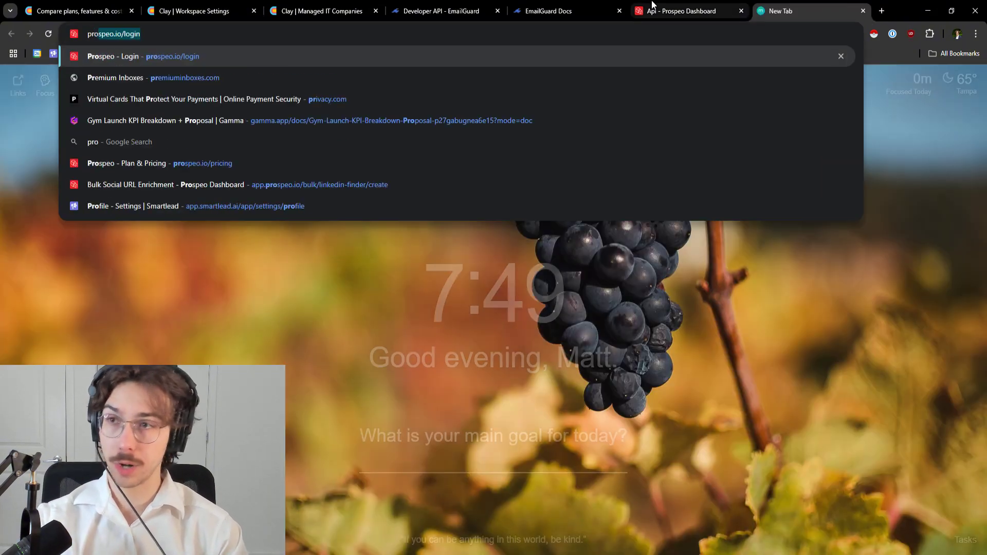
type("speo")
key("Return")
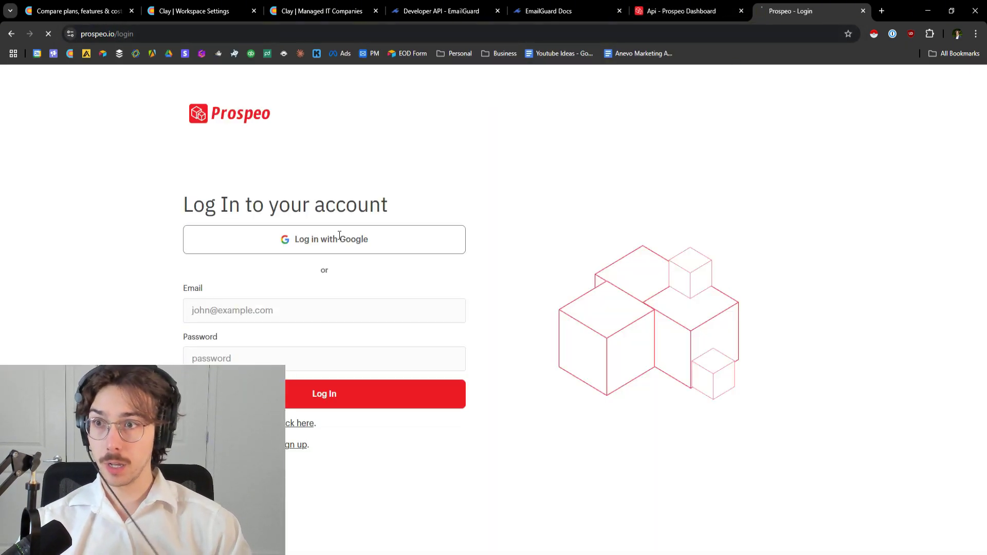
left_click(368, 239)
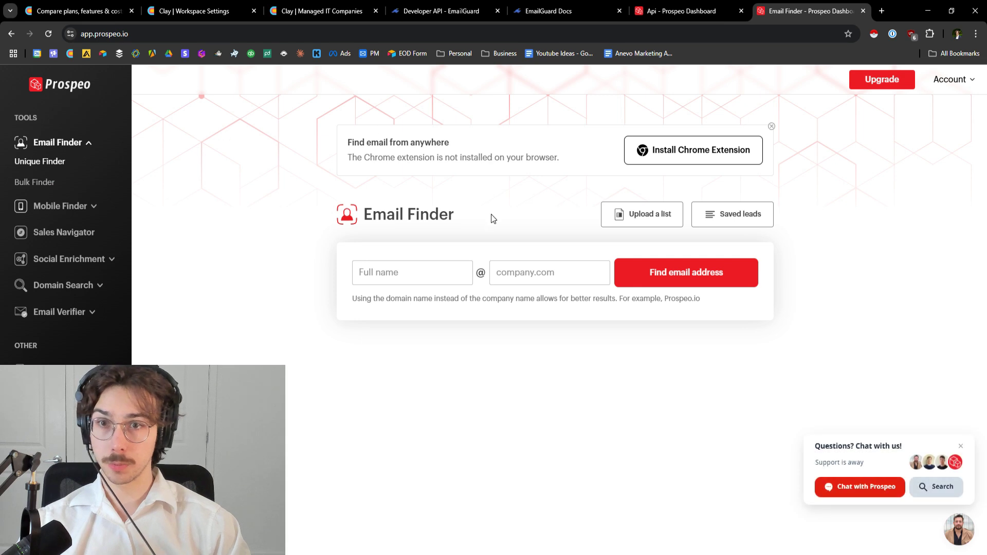
Copy the API key from Prospeo's Account > API page and return to Clay's form.
left_click(961, 89)
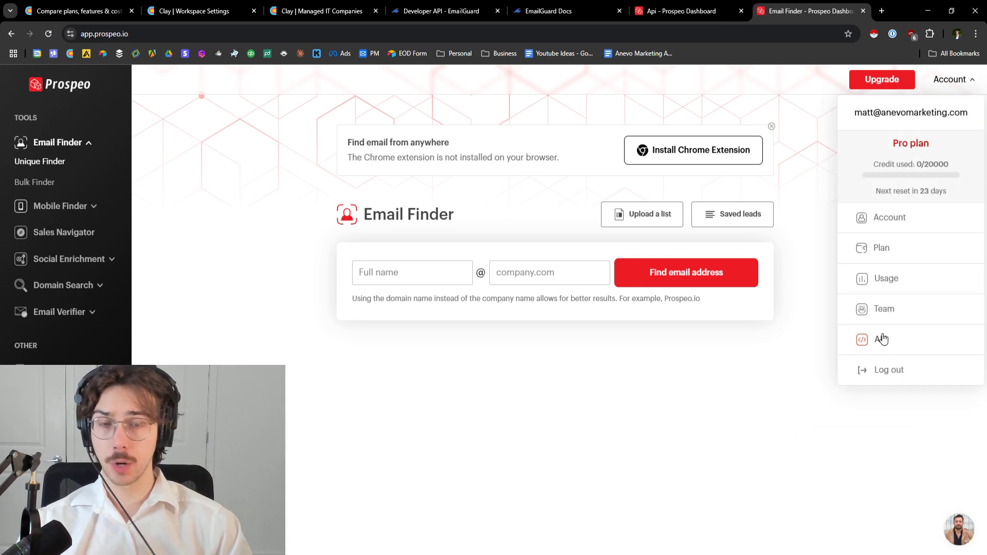
left_click(890, 348)
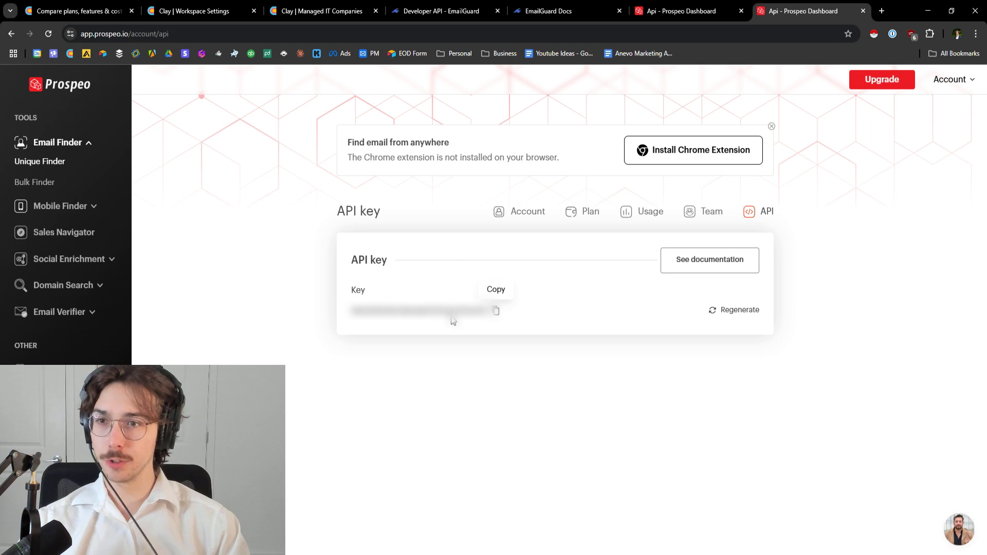
left_click(495, 311)
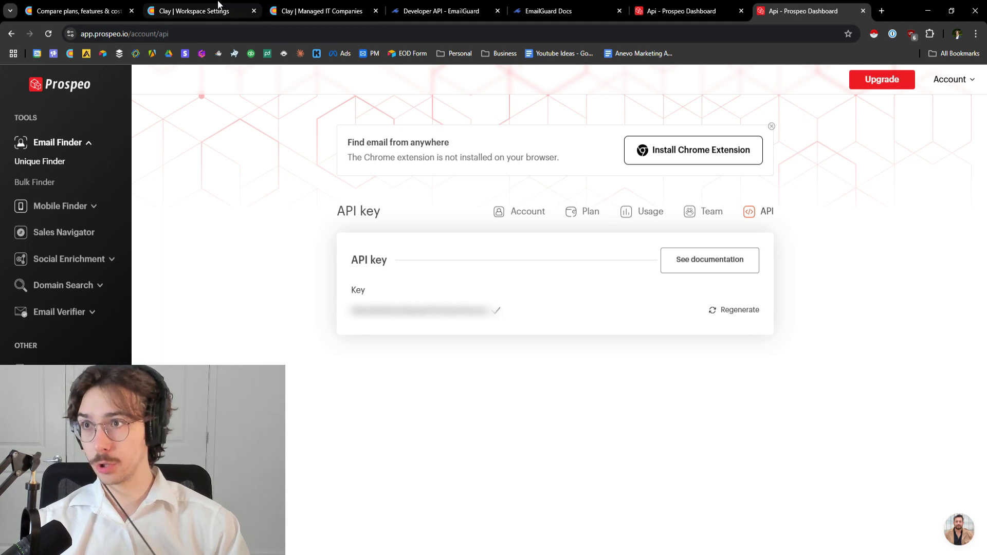
left_click(218, 7)
Name the new Prospeo connection 'dummy connection' and paste the copied API key.
left_click(420, 206)
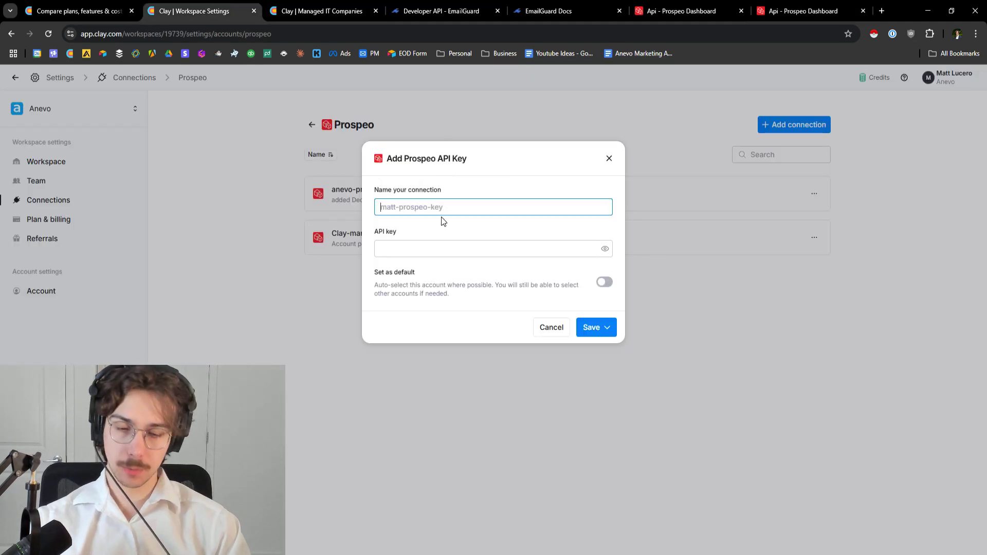
type("dummy con")
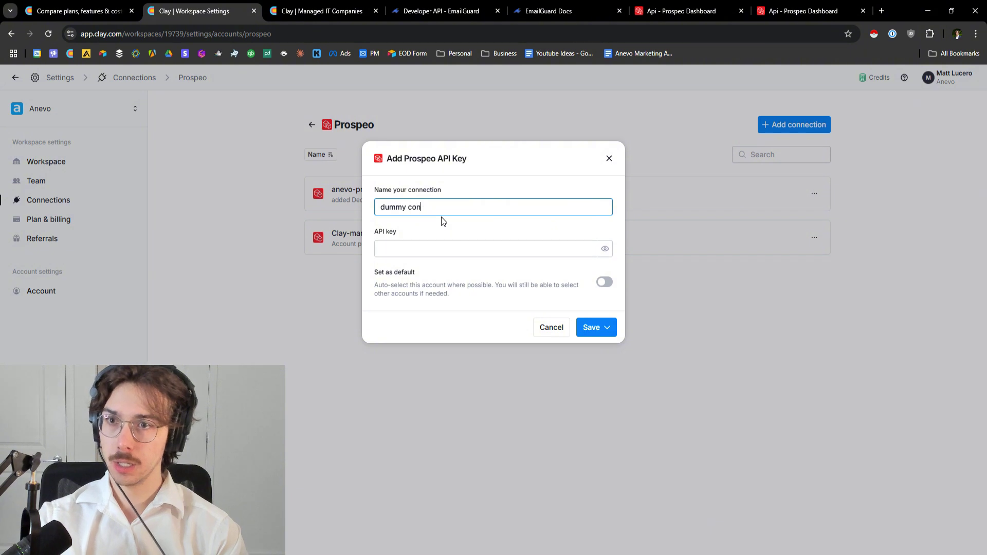
type("nection")
key("Tab")
key("ctrl+v")
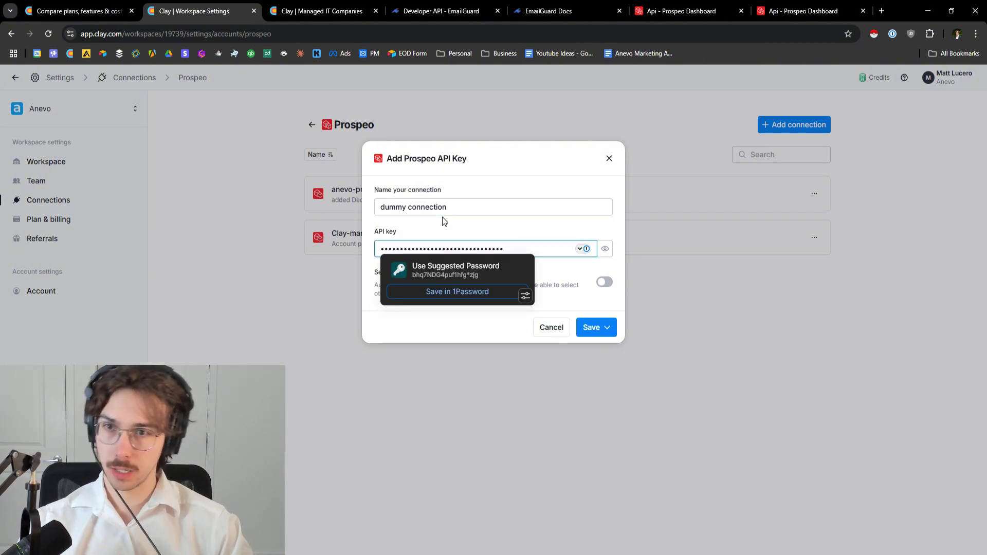
left_click(444, 221)
double_click(441, 249)
key("ctrl+v")
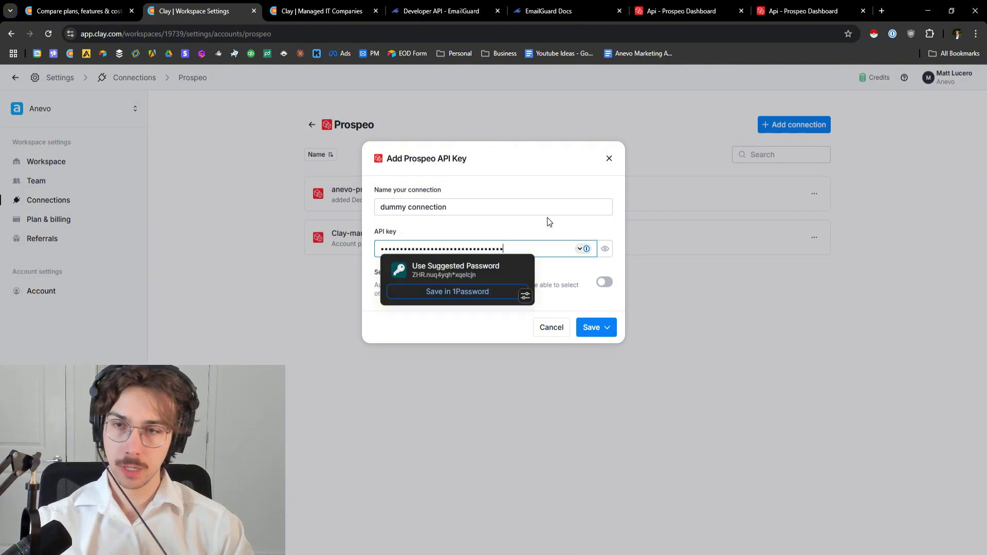
left_click(547, 218)
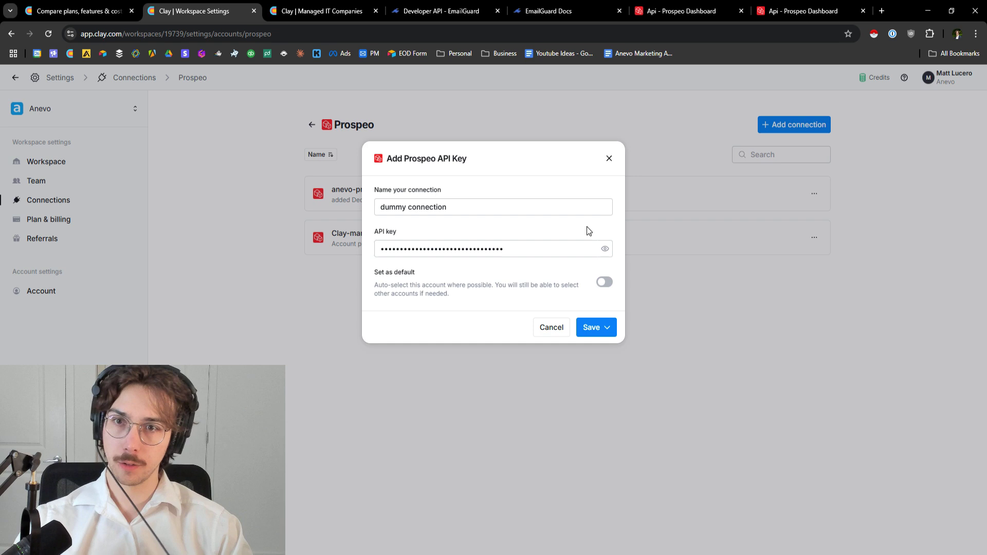
Leave Set as default off and save the connection with Test account & save.
left_click(607, 287)
left_click(608, 287)
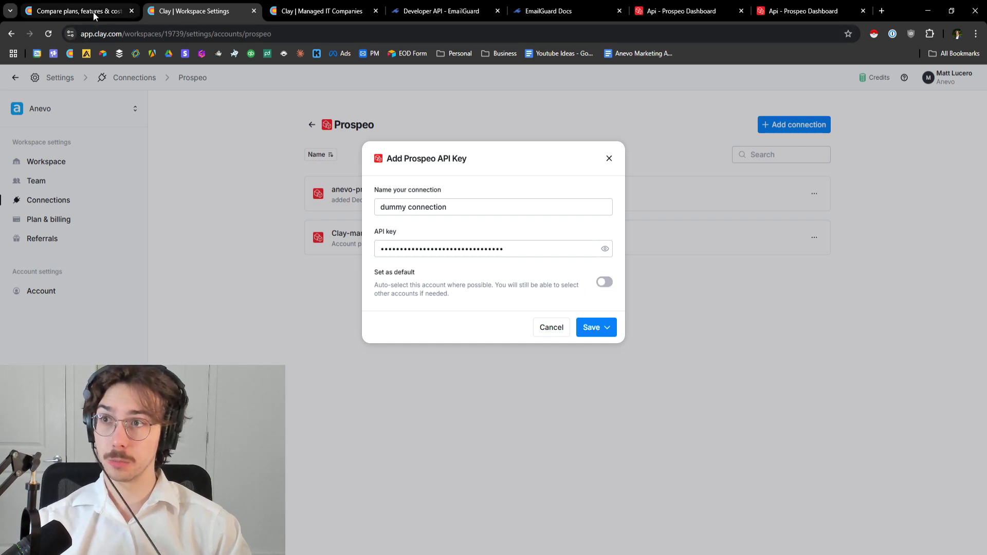
left_click(322, 11)
left_click(263, 10)
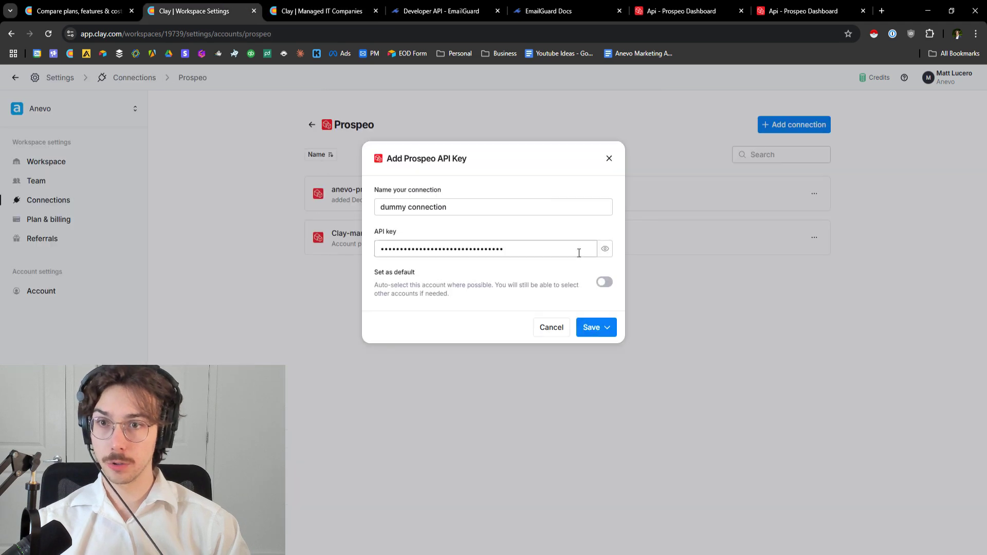
left_click(607, 327)
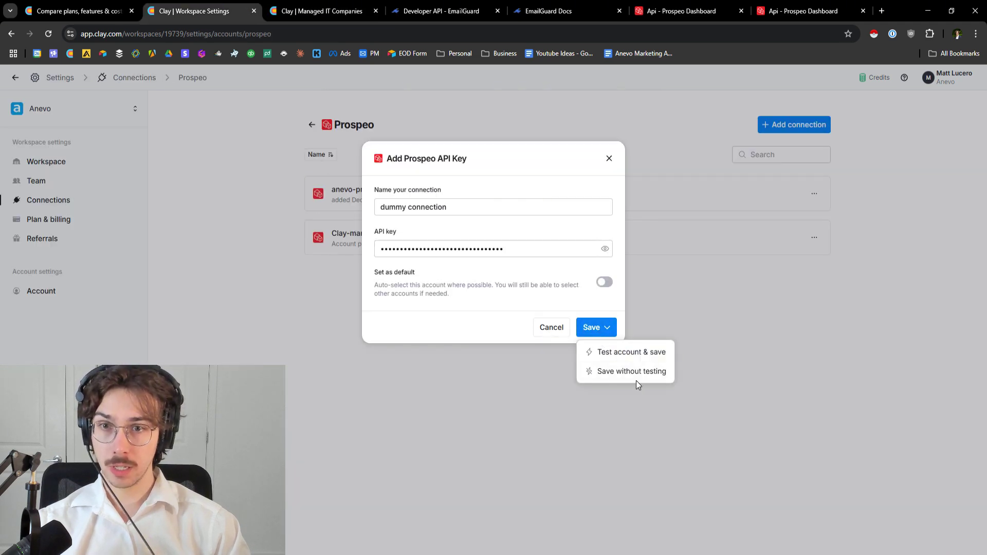
left_click(651, 355)
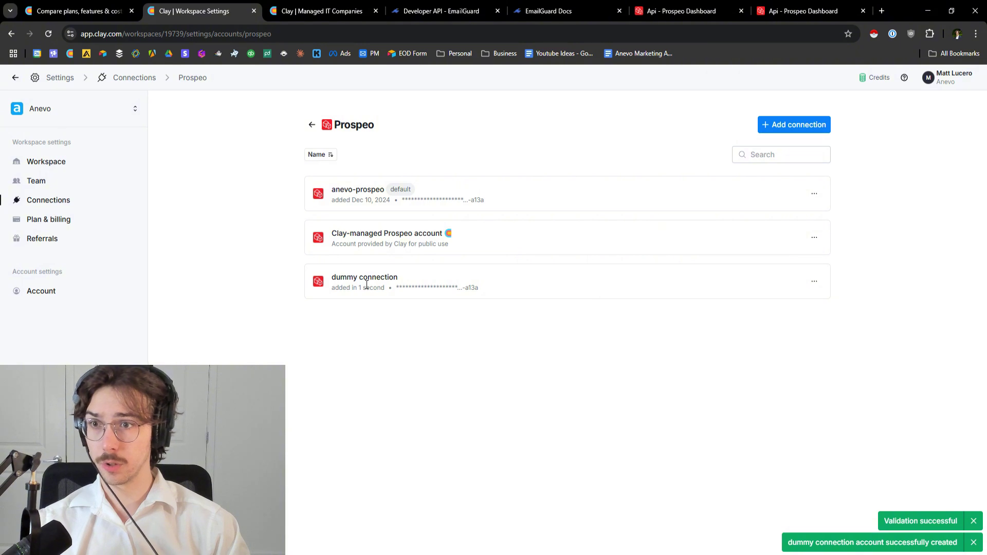
left_click(320, 11)
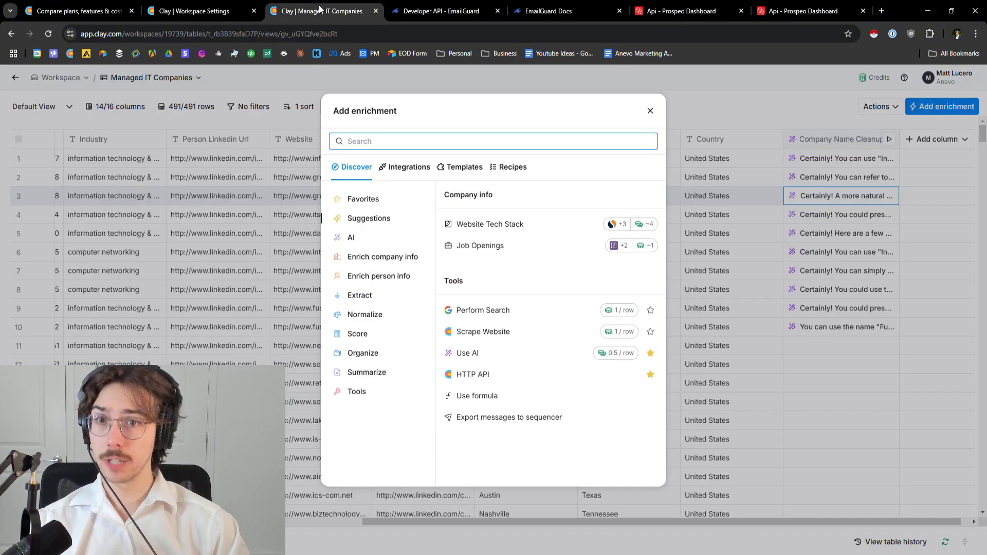
left_click(719, 217)
left_click(50, 33)
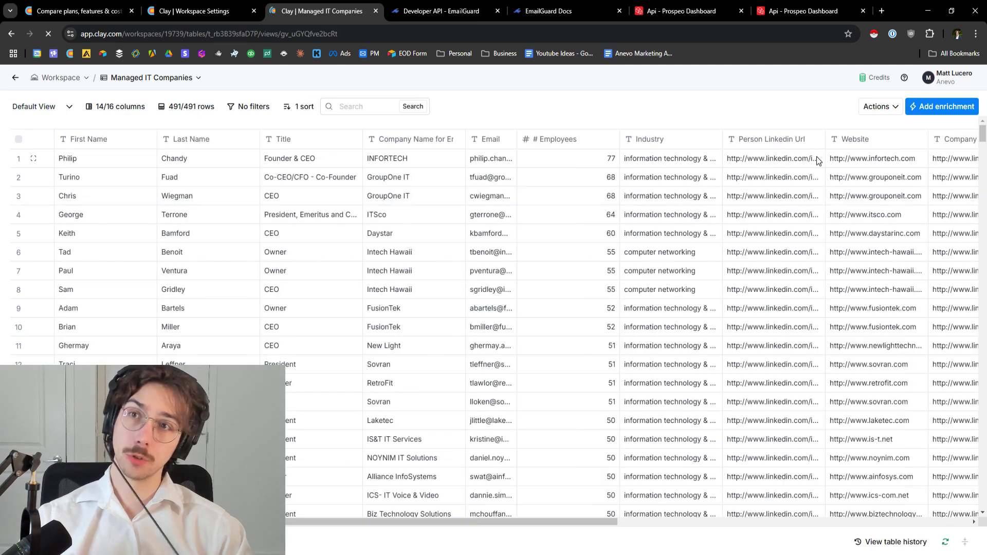
left_click_drag(563, 524, 905, 389)
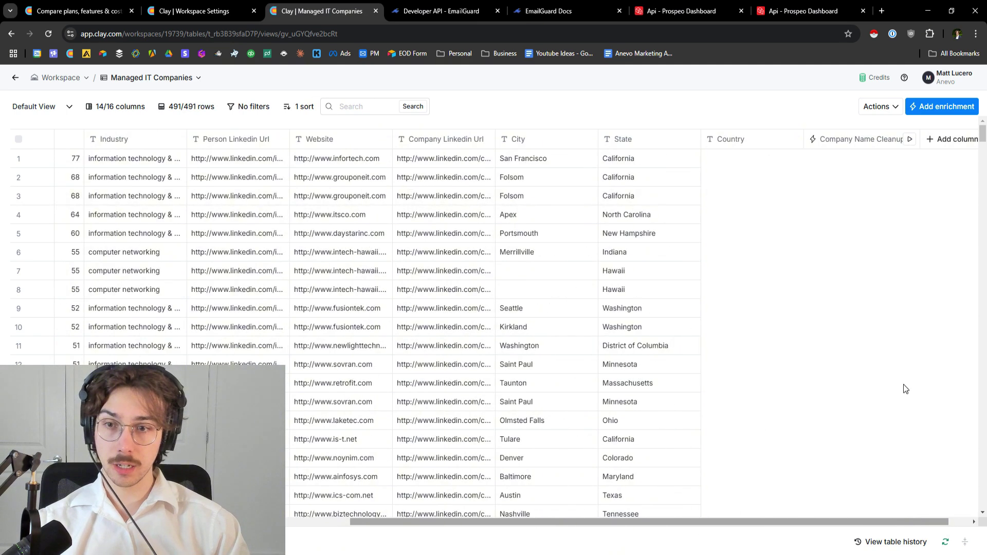
left_click(937, 107)
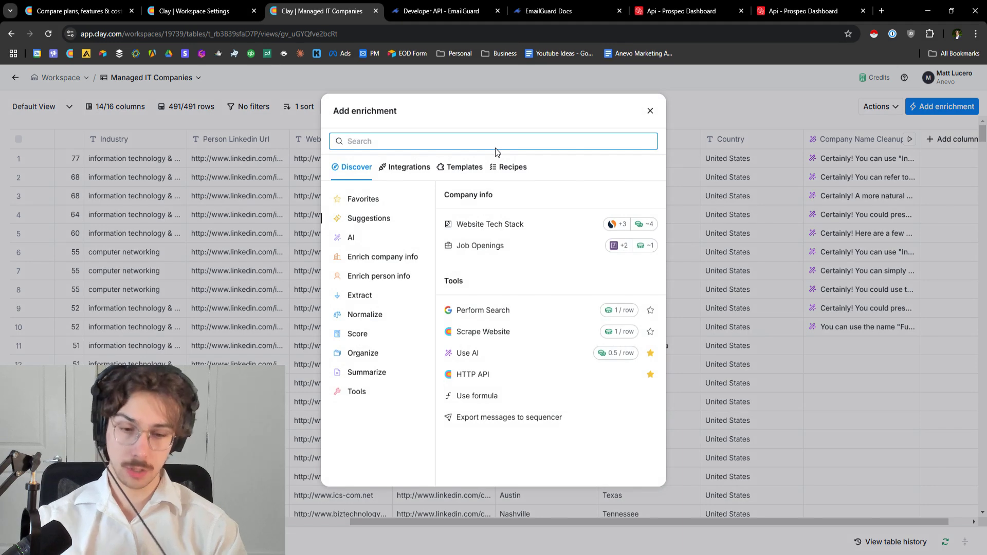
type("prospeo")
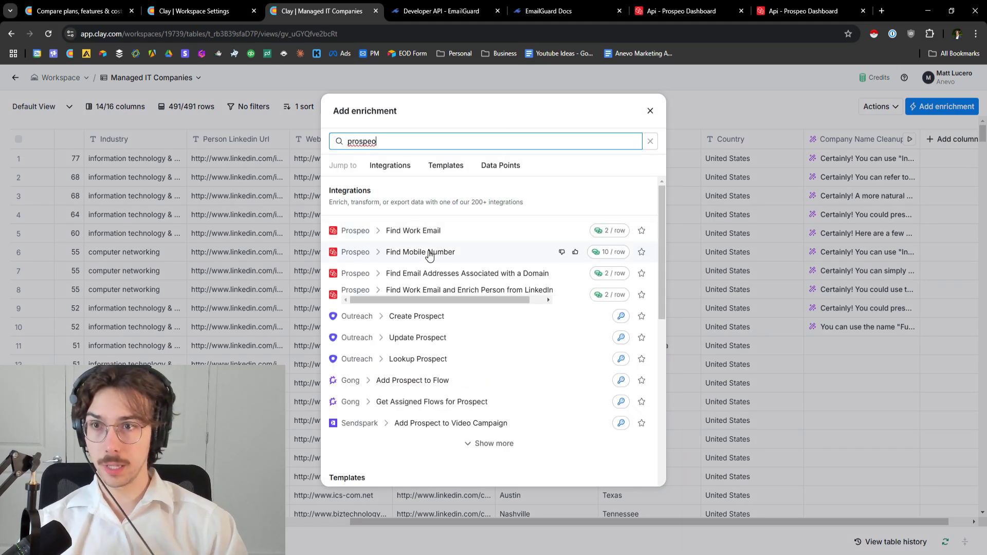
left_click(439, 236)
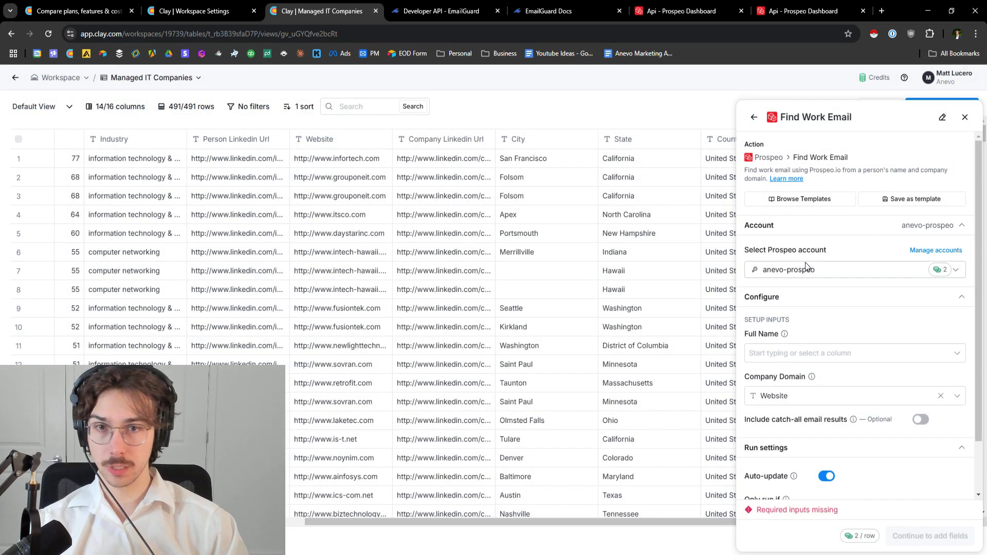
left_click(821, 278)
left_click(815, 328)
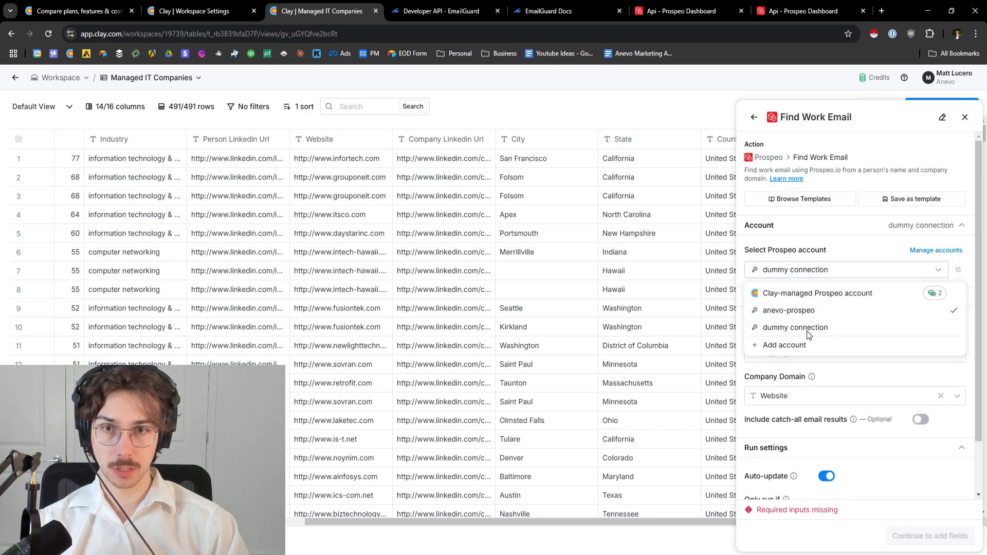
left_click(964, 117)
left_click(421, 341)
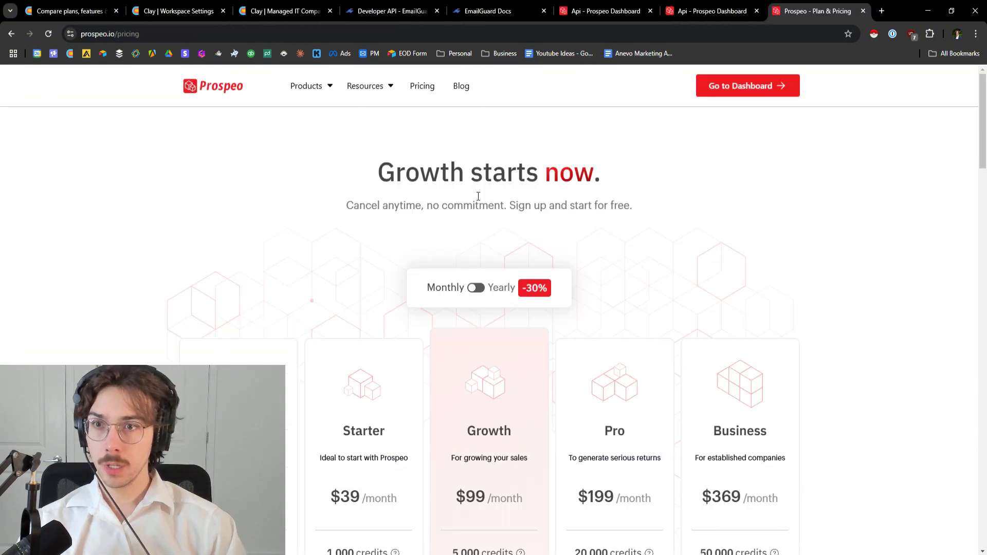
scroll(489, 221, "down", 6)
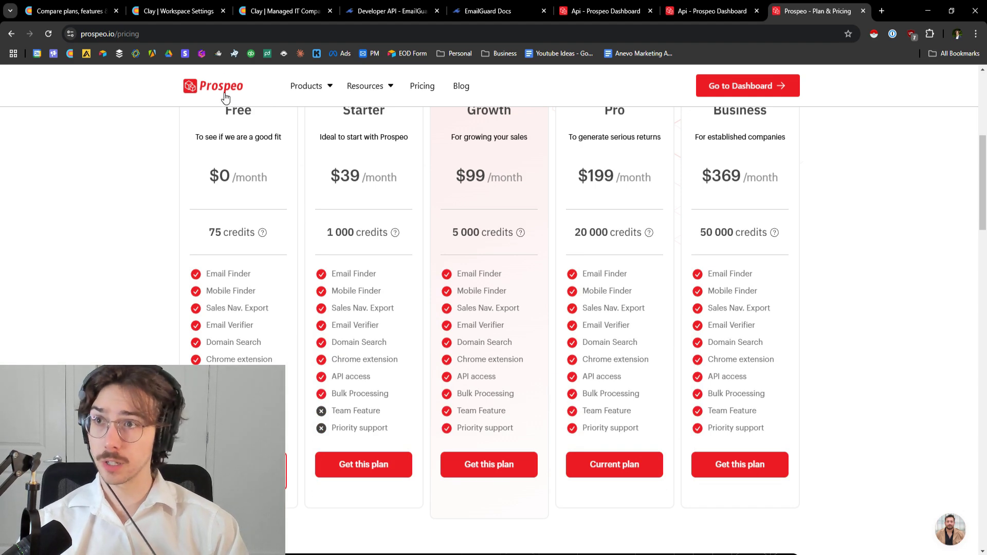
left_click(276, 6)
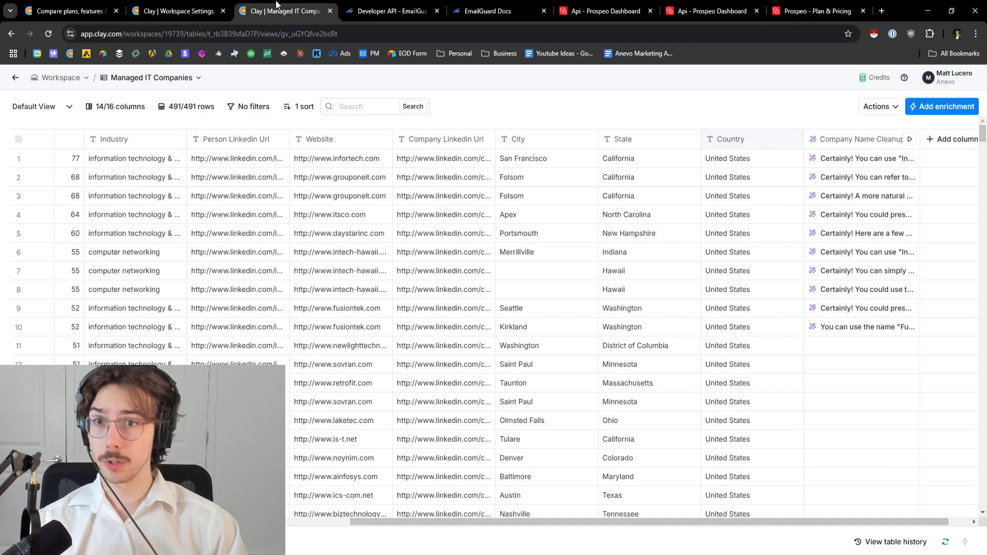
Add an enrichment column, search 'prospeo' and pick Prospeo's Find Work Email.
left_click(952, 139)
left_click(884, 162)
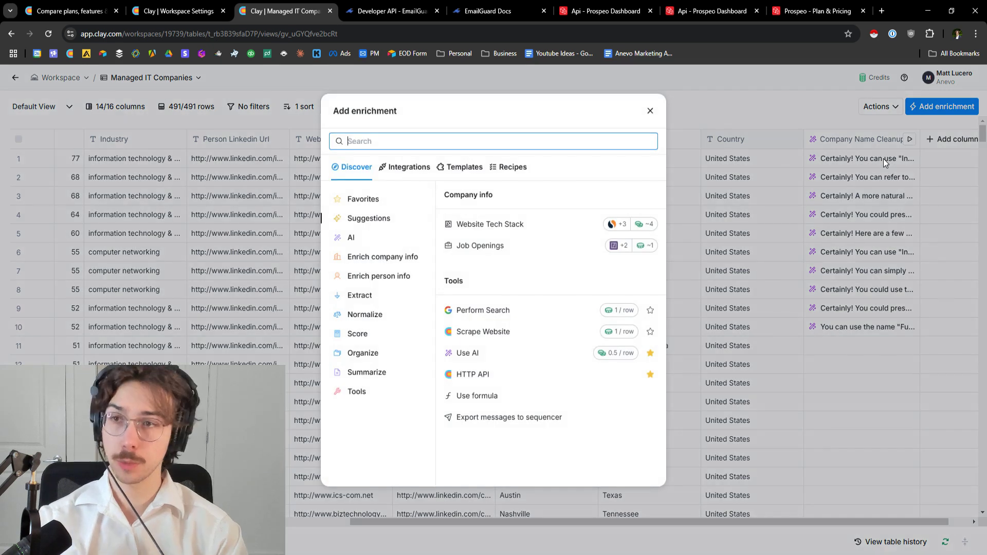
type("prospeo")
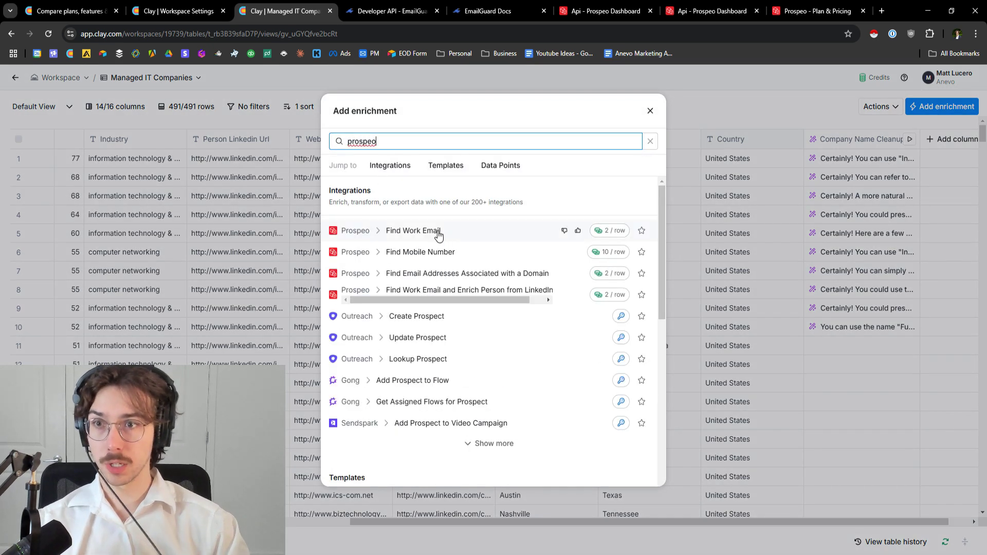
left_click(438, 231)
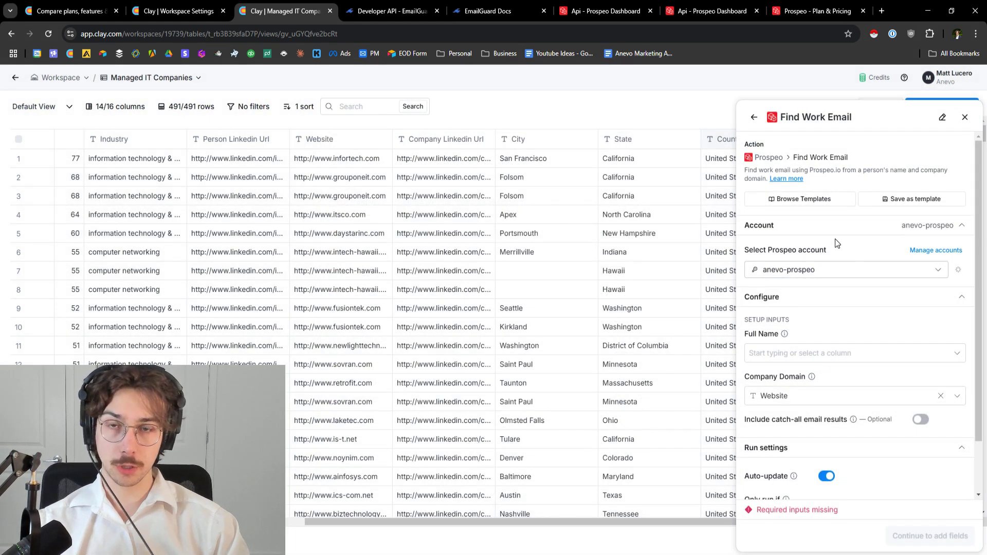
left_click(822, 11)
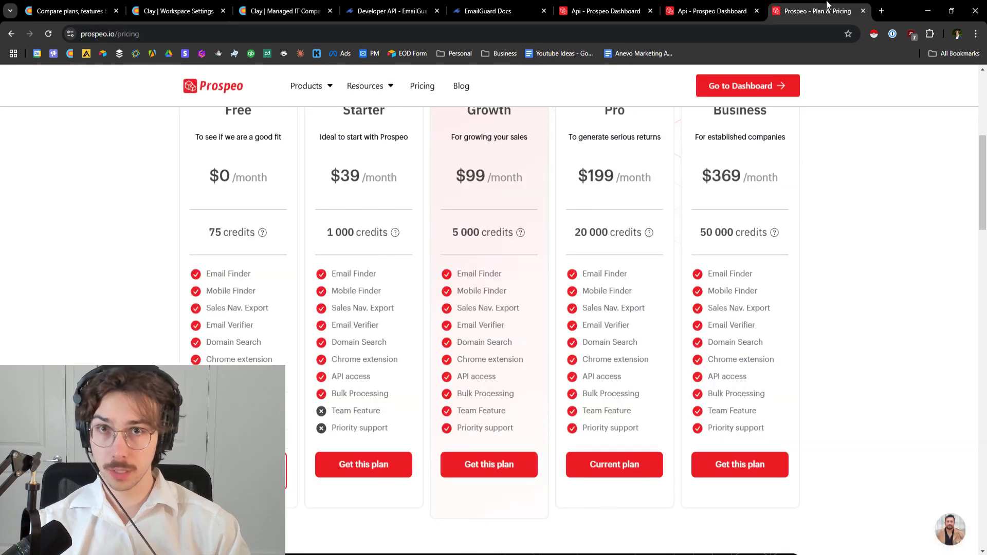
scroll(437, 262, "up", 2)
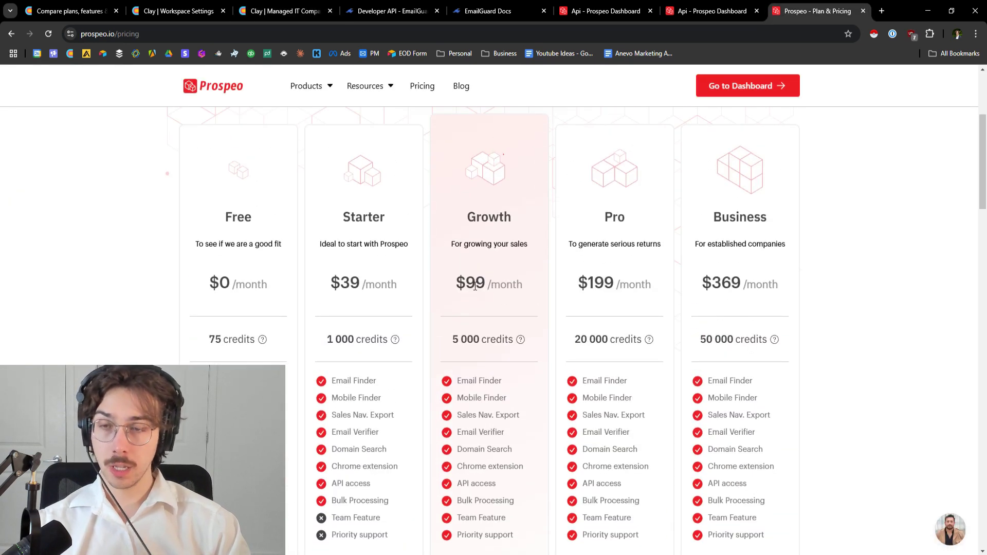
left_click_drag(465, 284, 493, 285)
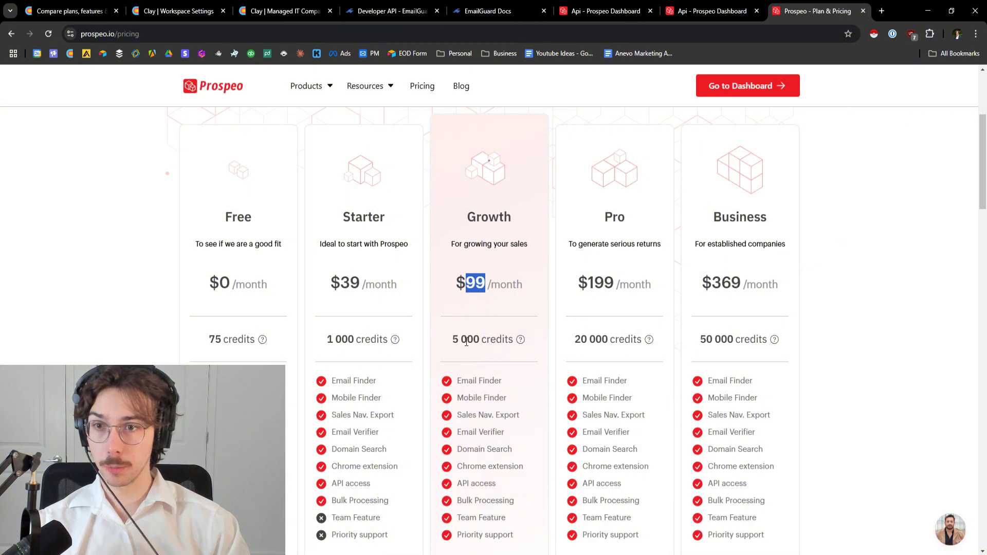
left_click_drag(451, 339, 480, 341)
left_click_drag(456, 380, 494, 383)
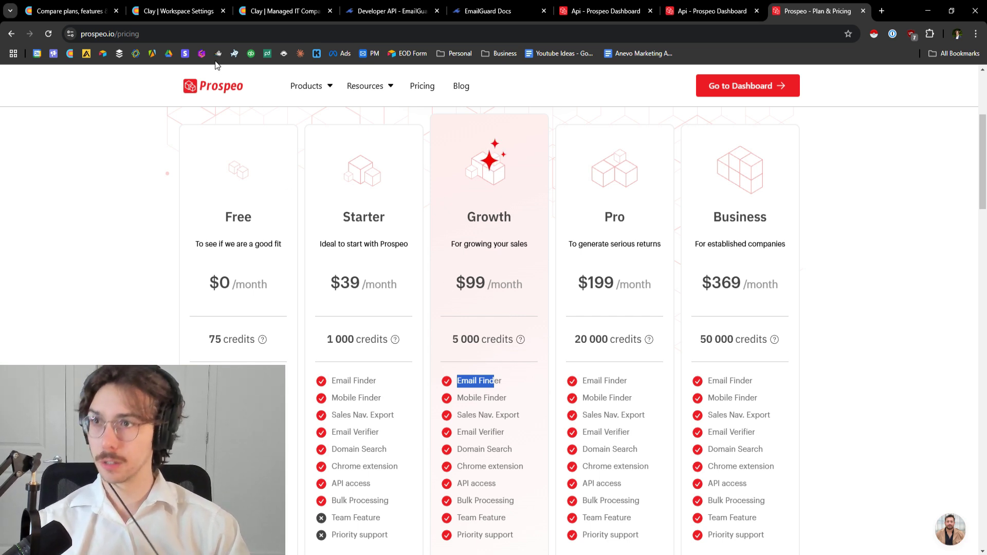
left_click(287, 4)
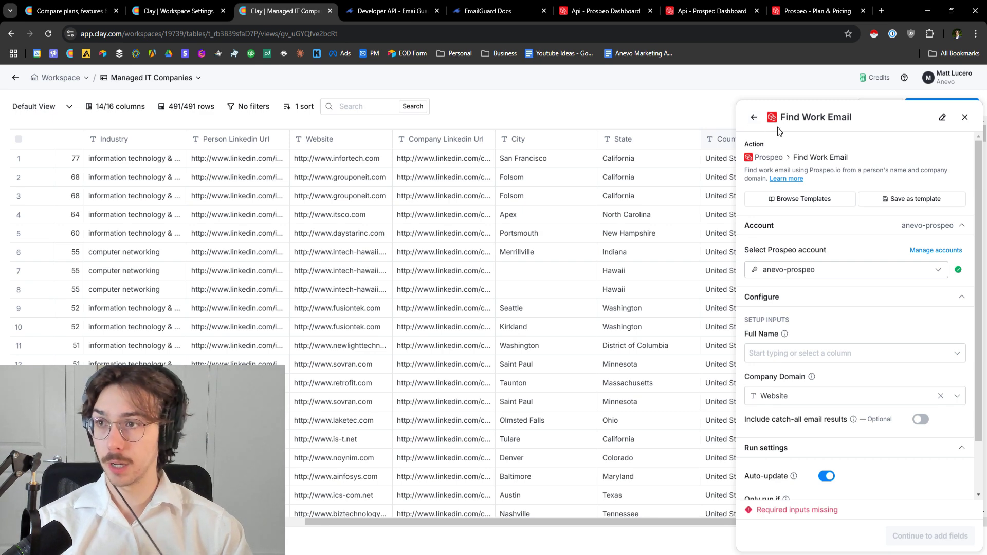
Discard the Find Work Email setup unsaved, check EmailGuard's Developer API page, then return to the table.
left_click(965, 118)
left_click(417, 341)
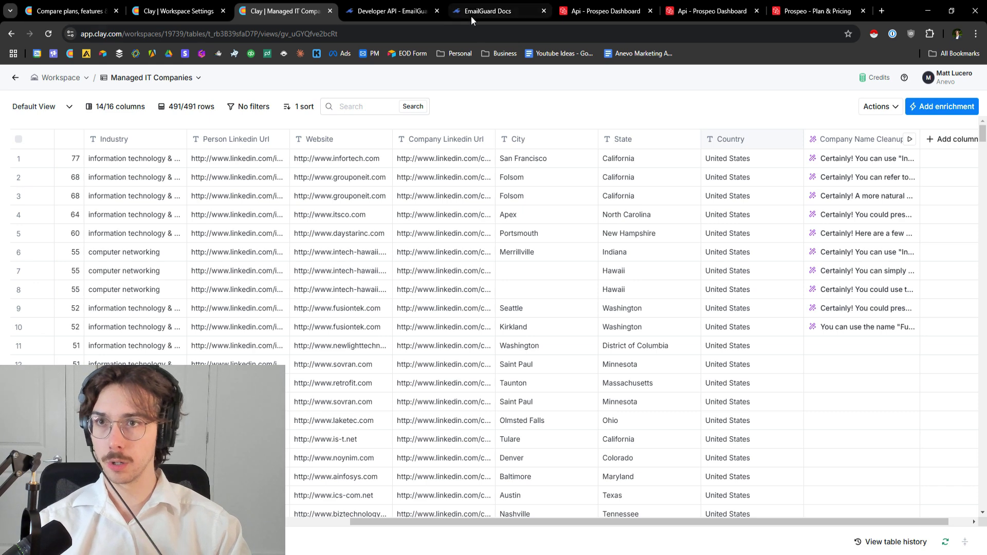
left_click(409, 7)
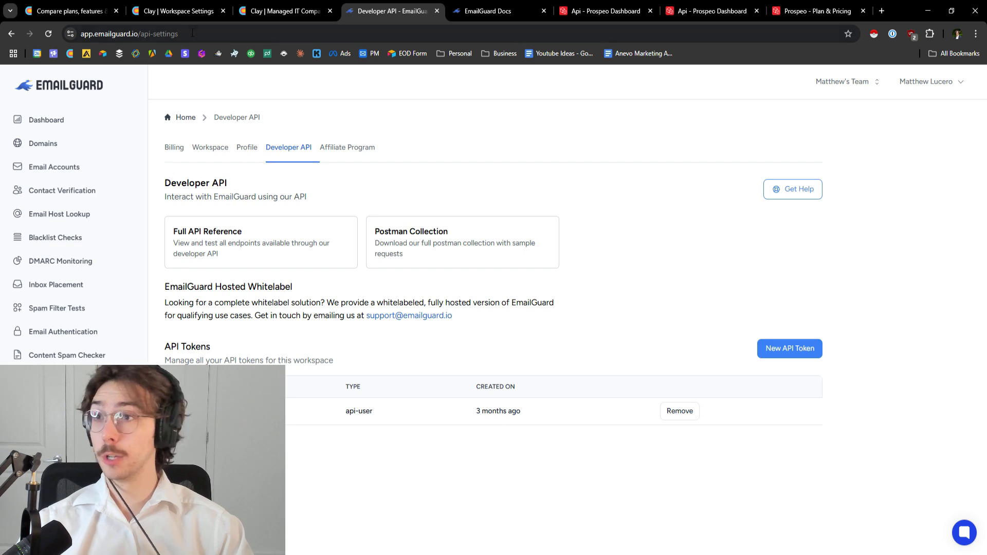
left_click(285, 11)
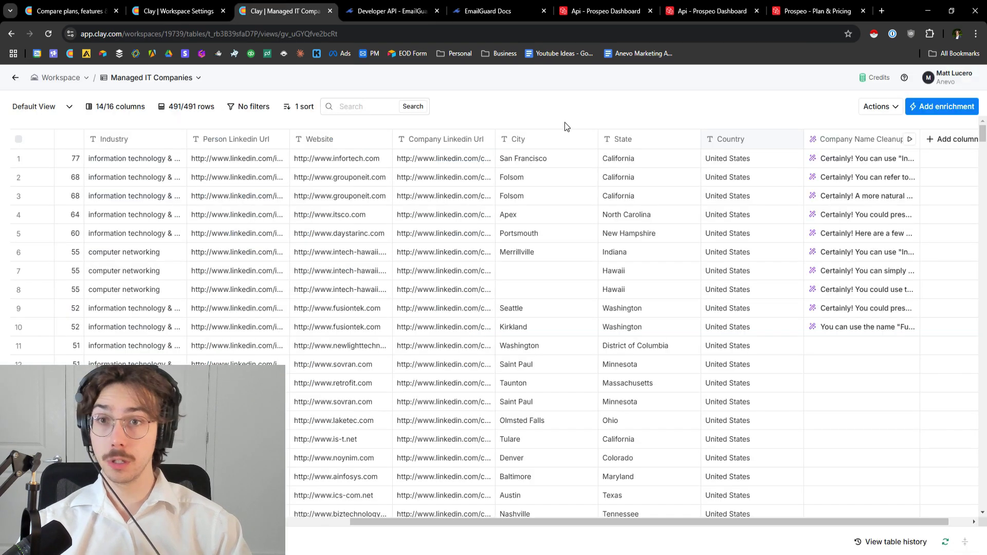
Search the enrichment catalogue for 'email guard'.
left_click(952, 108)
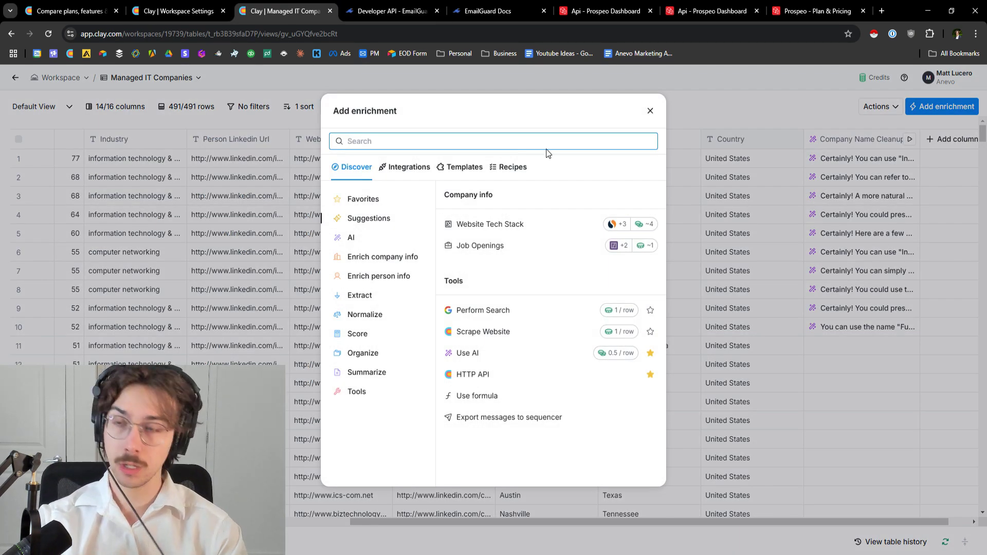
type("email")
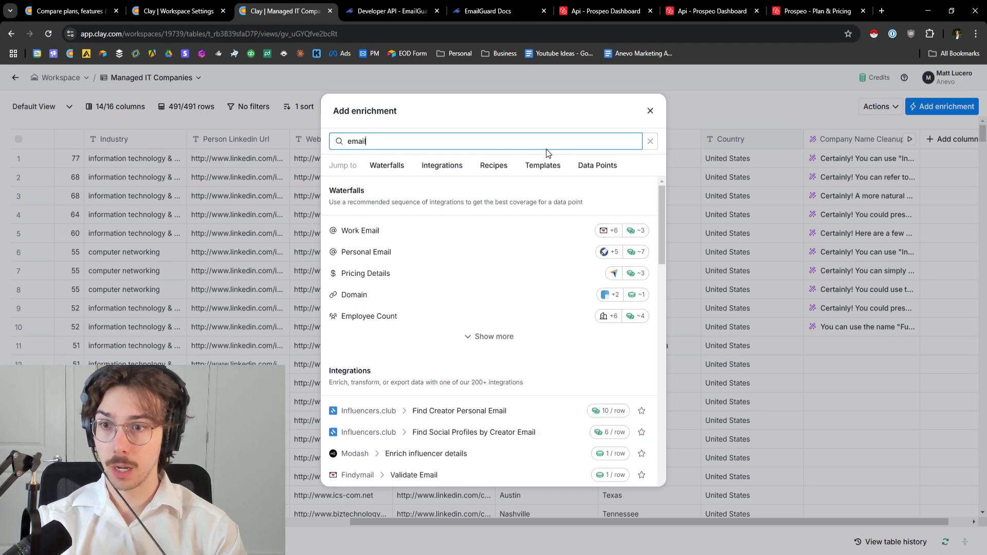
scroll(418, 336, "down", 4)
type("guard")
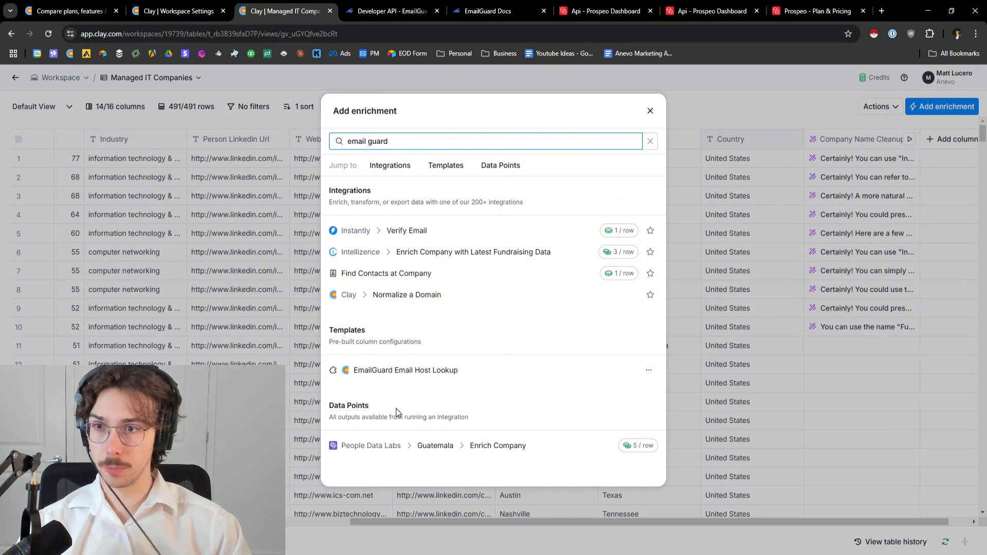
mouse_move(342, 369)
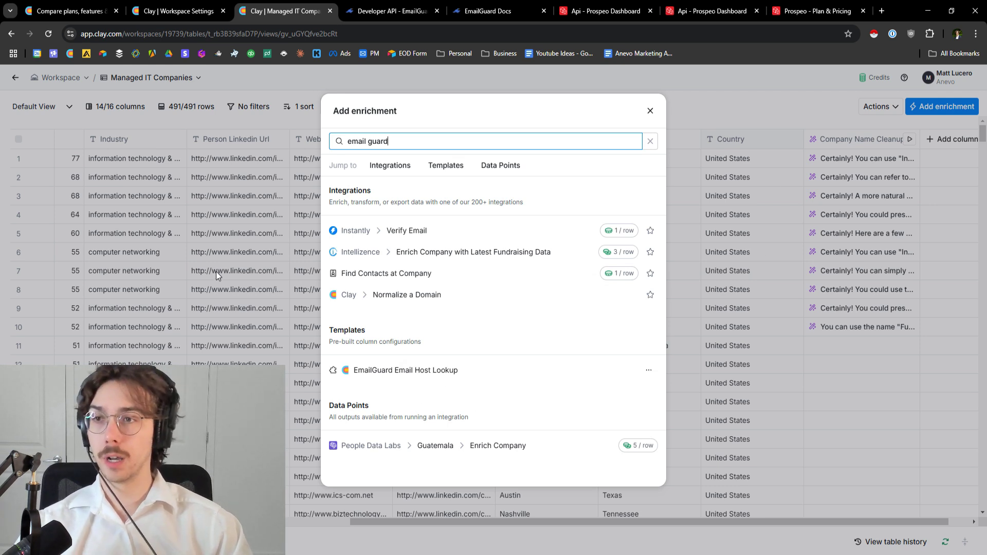
Close the catalogue, reopen it and search for 'http'.
left_click(233, 323)
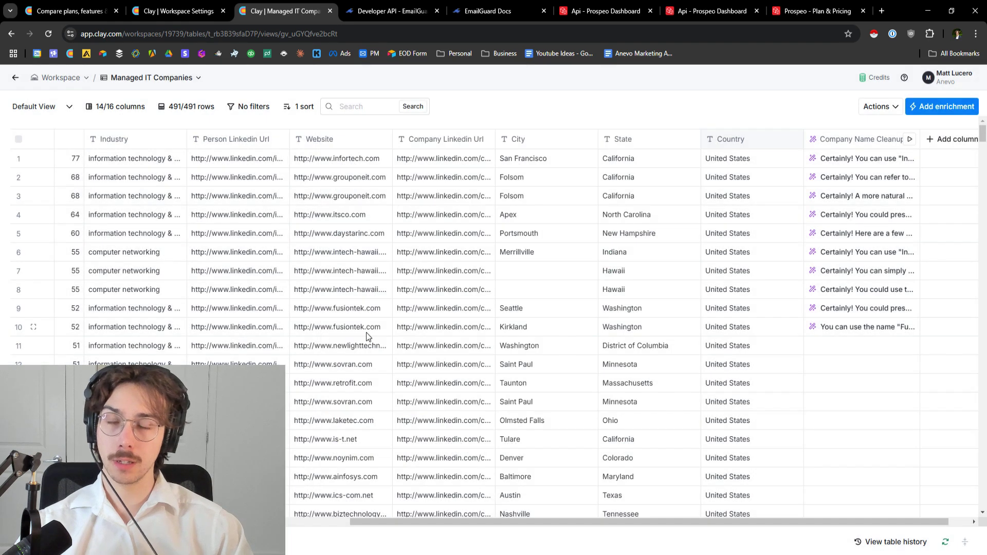
left_click_drag(497, 525, 651, 515)
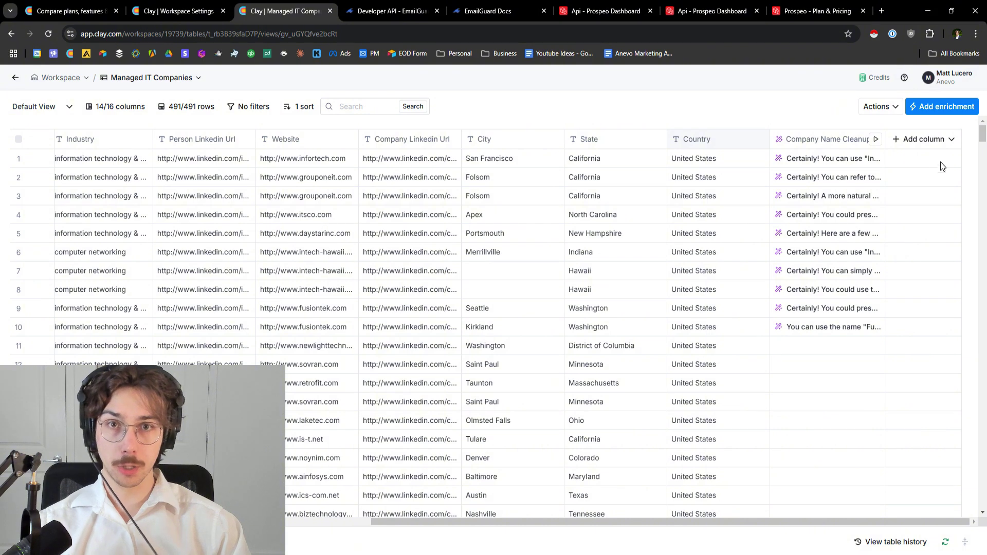
left_click(940, 109)
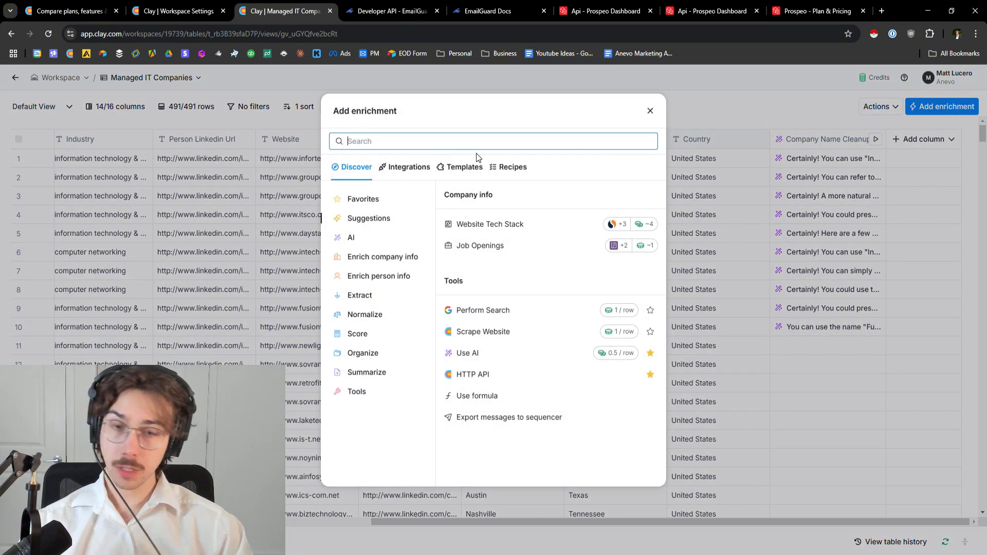
type("http")
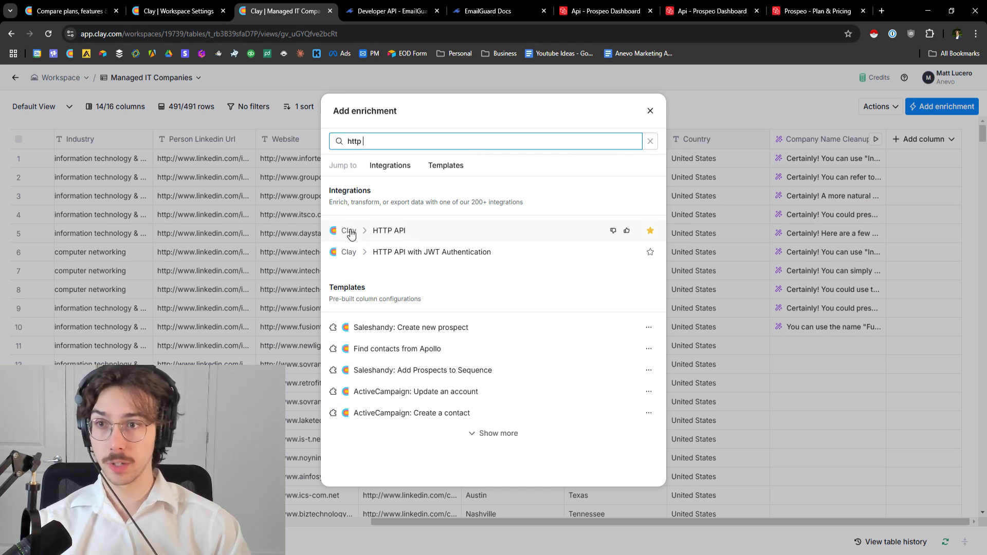
Start the HTTP API enrichment and look through its settings down to Body and Headers.
left_click(396, 235)
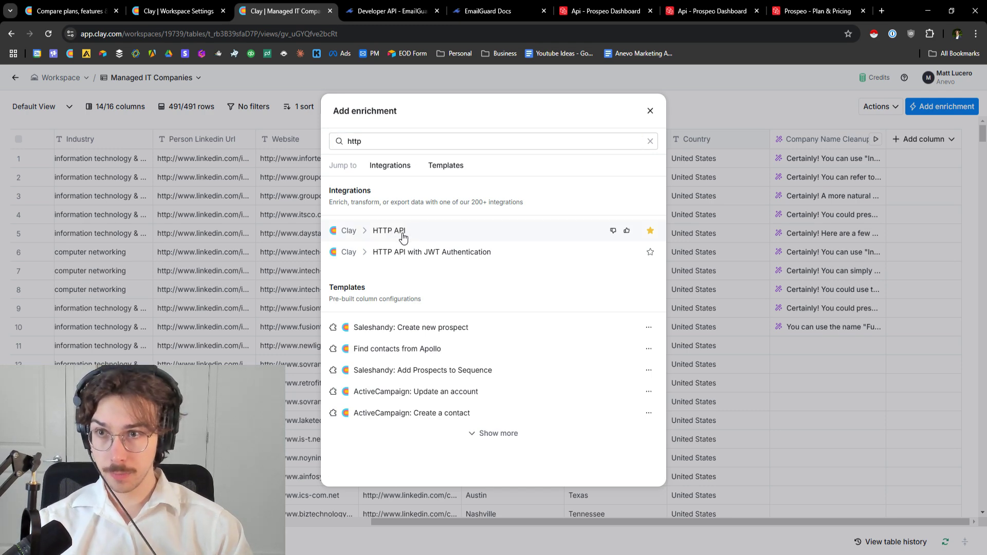
scroll(811, 261, "down", 2)
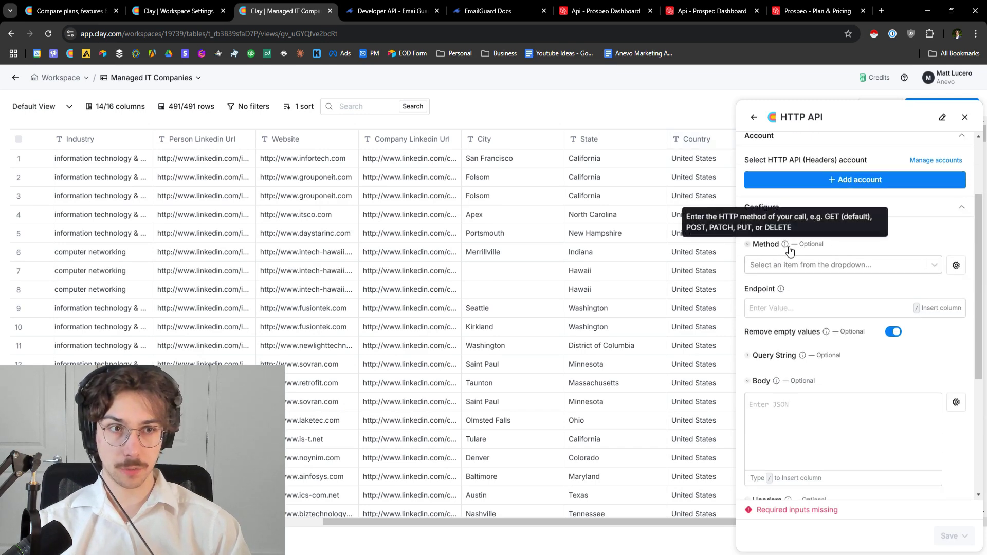
scroll(778, 276, "down", 2)
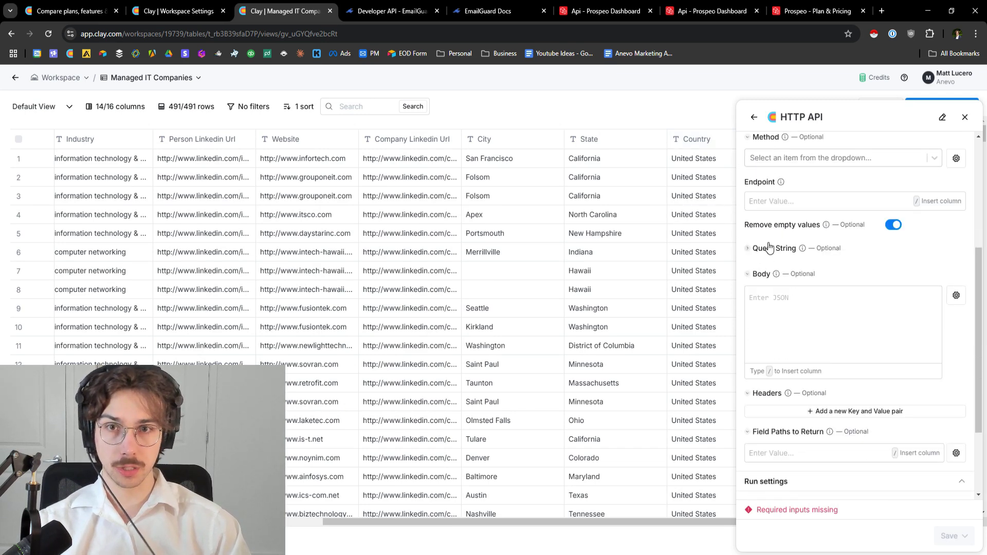
scroll(771, 293, "down", 2)
scroll(784, 344, "down", 1)
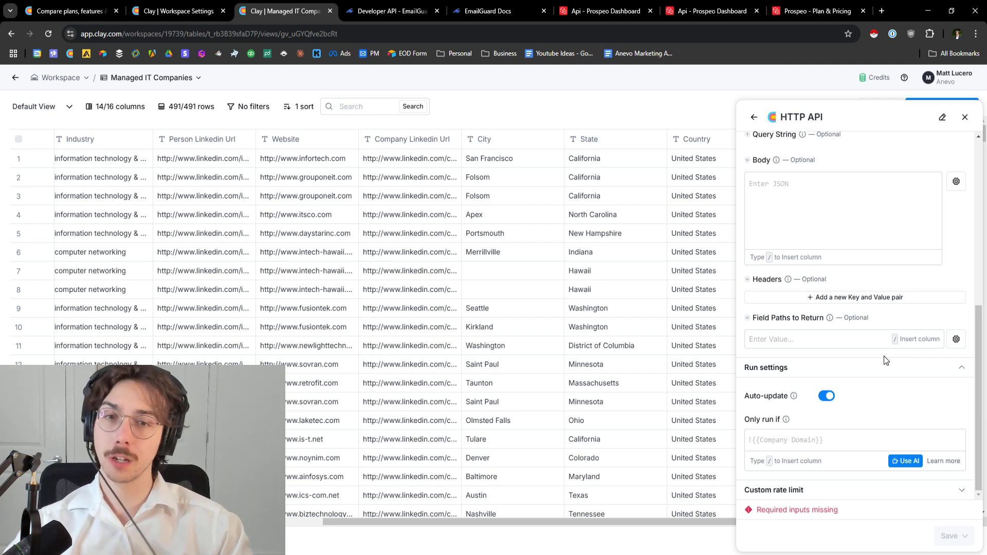
scroll(884, 356, "up", 1)
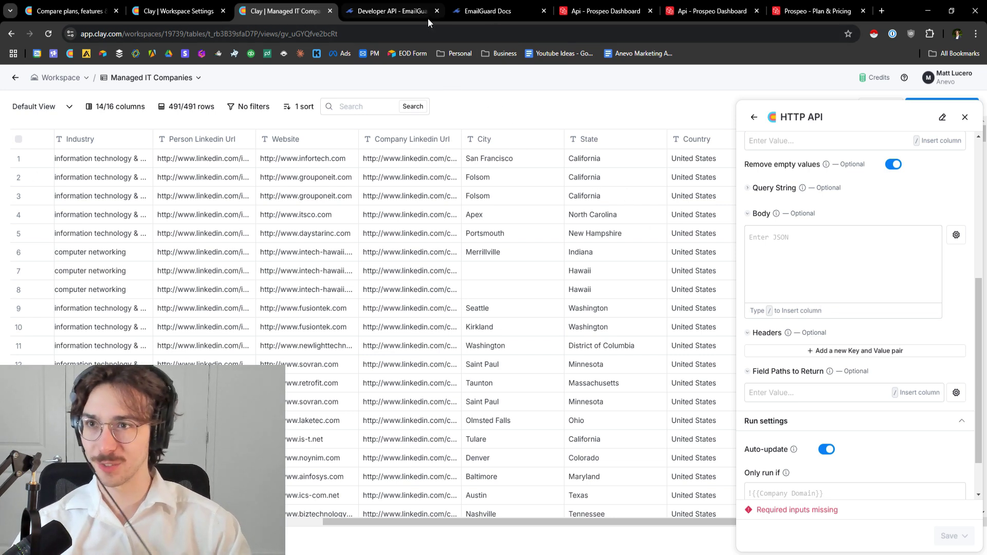
Open EmailGuard's Email Host Lookup API reference and move its tab beside the Clay tab.
left_click(485, 11)
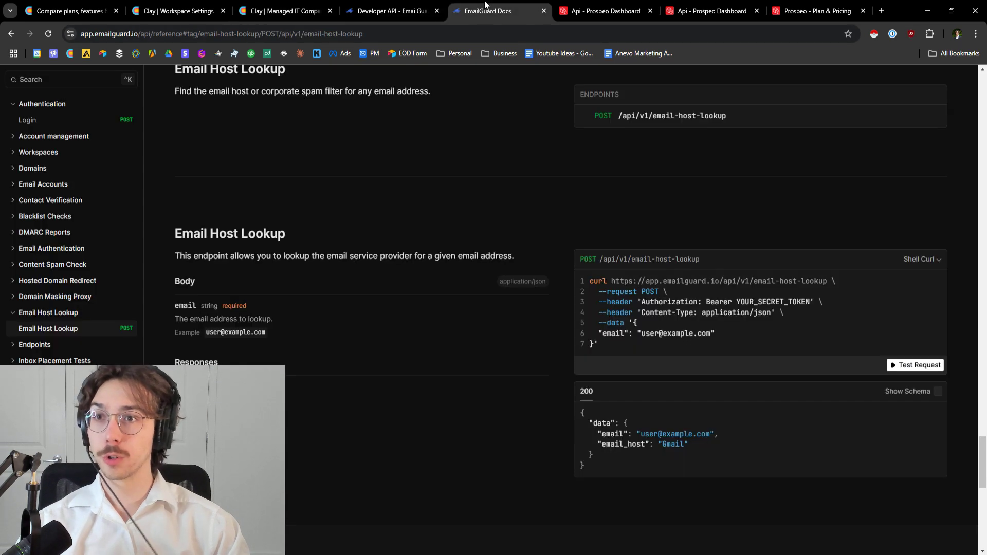
left_click(406, 14)
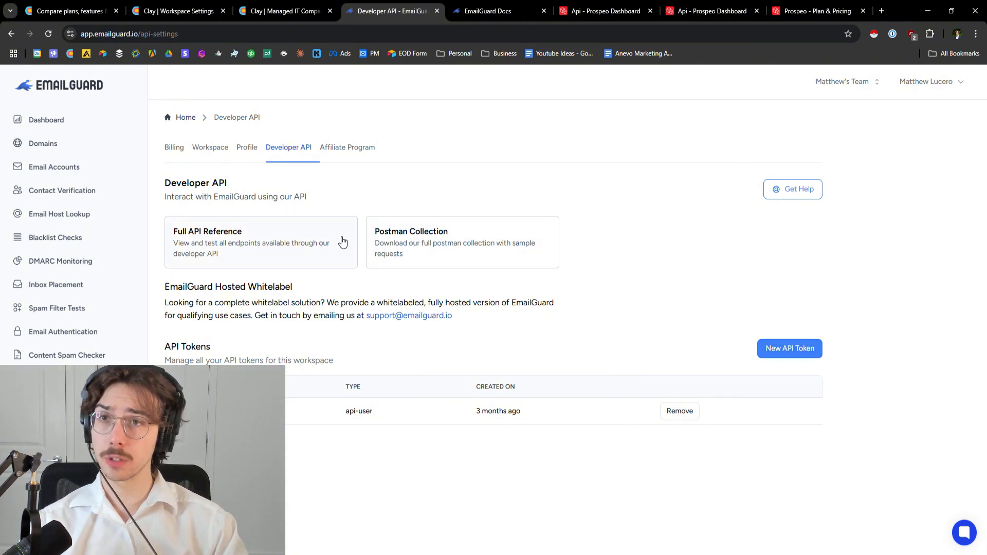
left_click(493, 11)
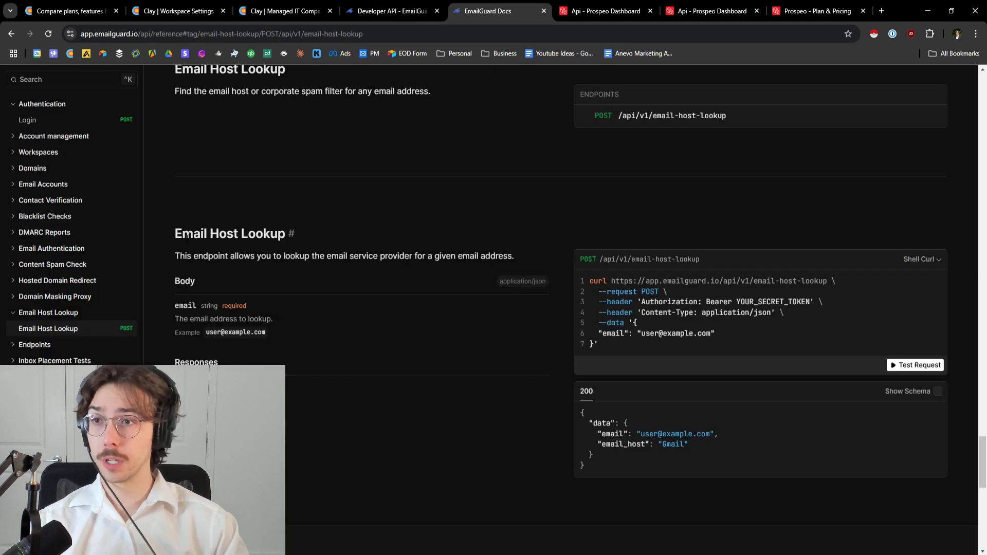
left_click_drag(182, 236, 286, 243)
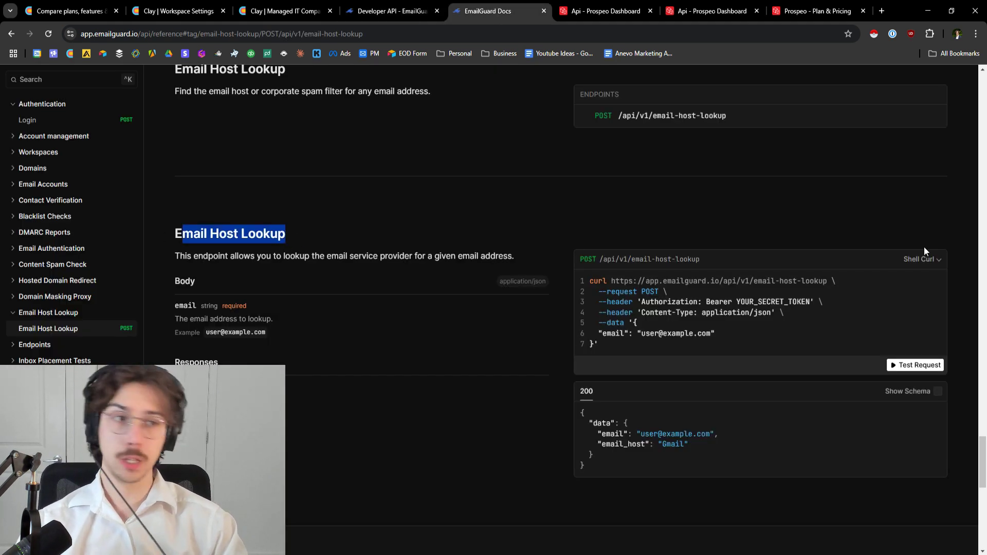
key("alt+Tab")
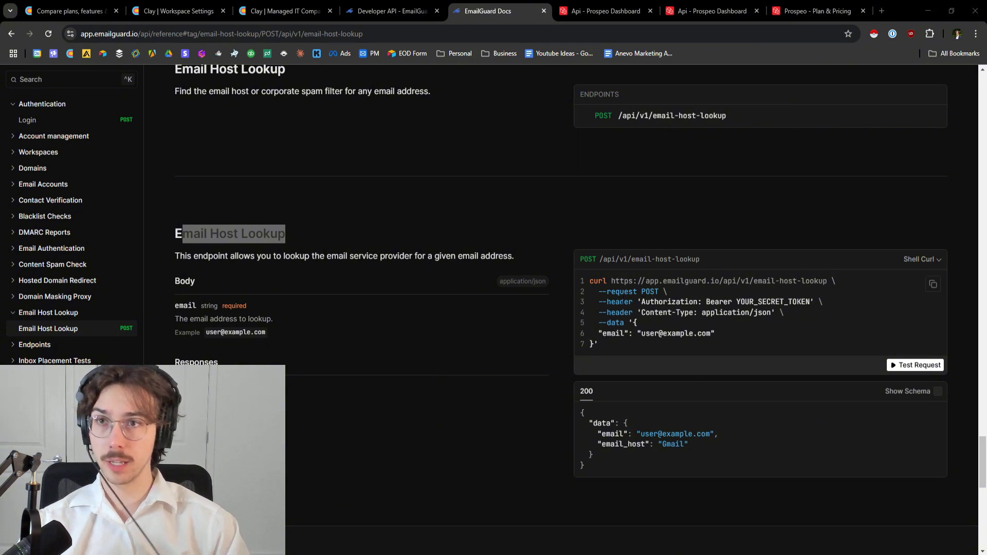
left_click(285, 13)
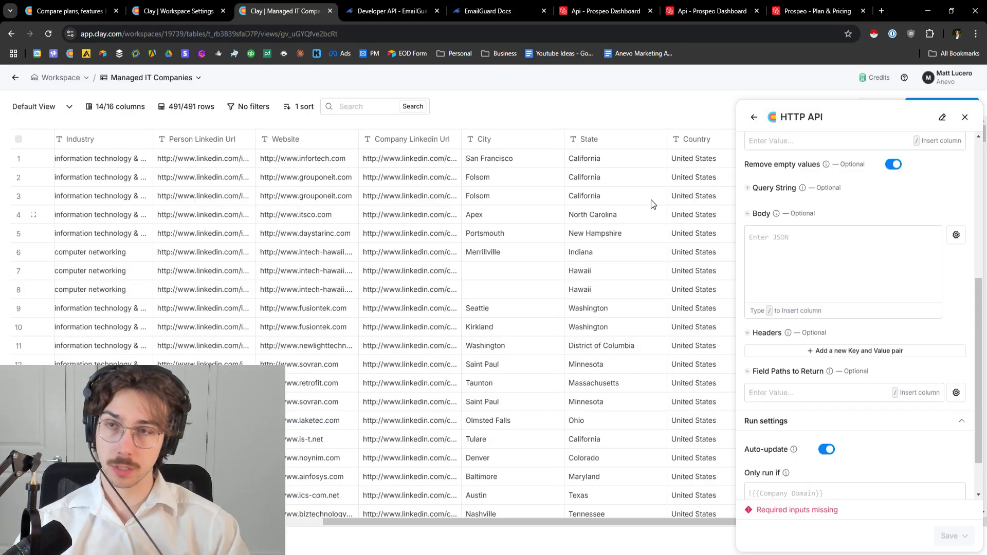
left_click_drag(491, 11, 391, 11)
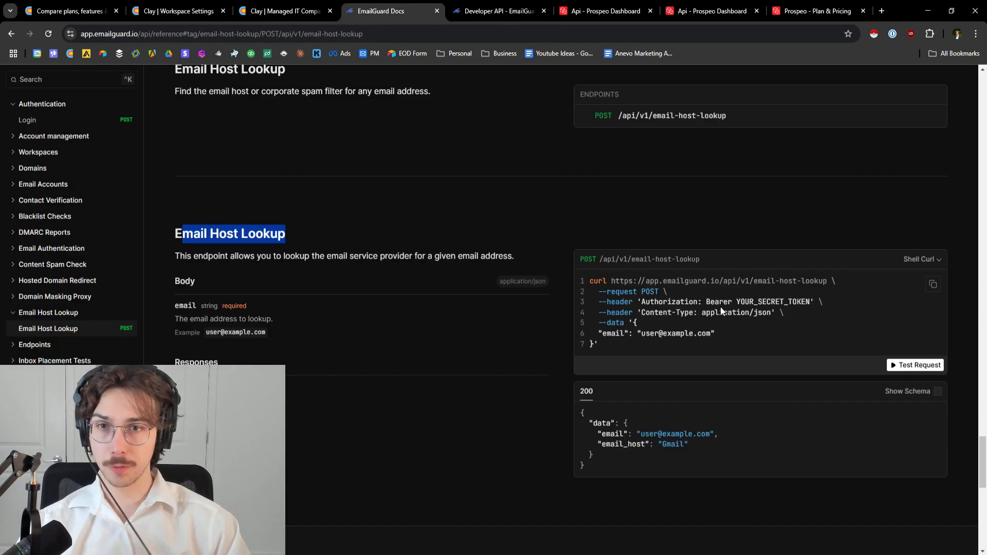
Choose POST as the HTTP API method, confirming it against EmailGuard's Email Host Lookup docs.
left_click(285, 11)
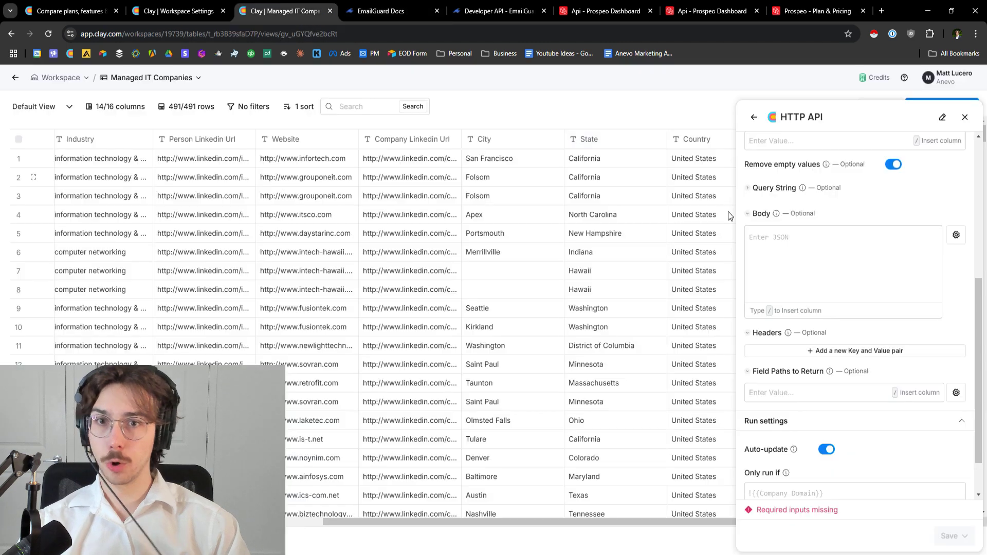
scroll(825, 314, "up", 5)
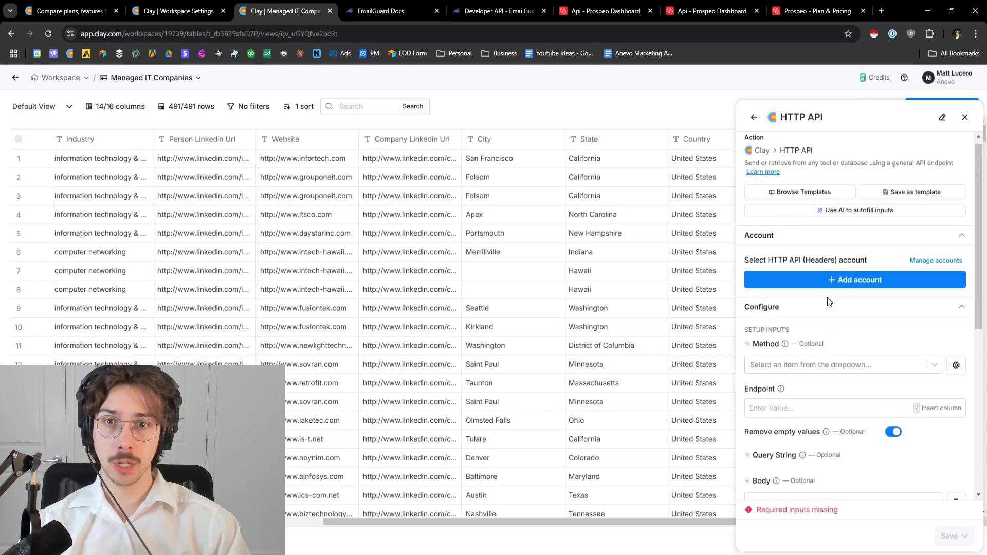
left_click(775, 366)
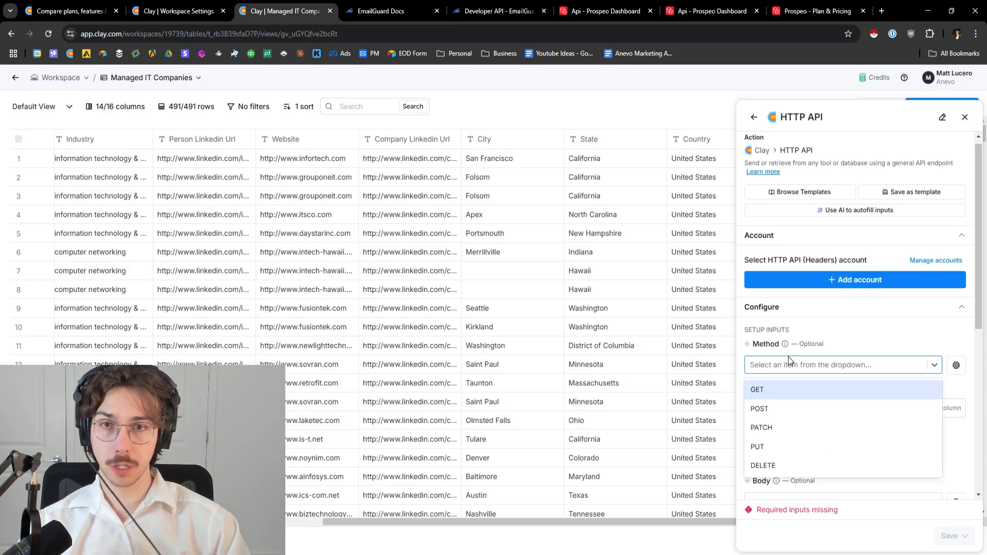
left_click(418, 3)
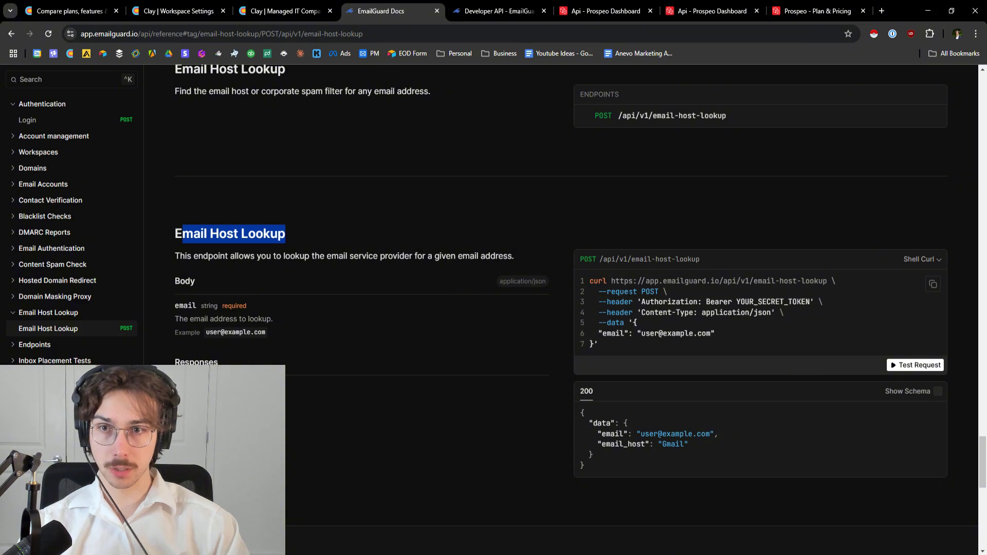
key("ctrl+shift+Tab")
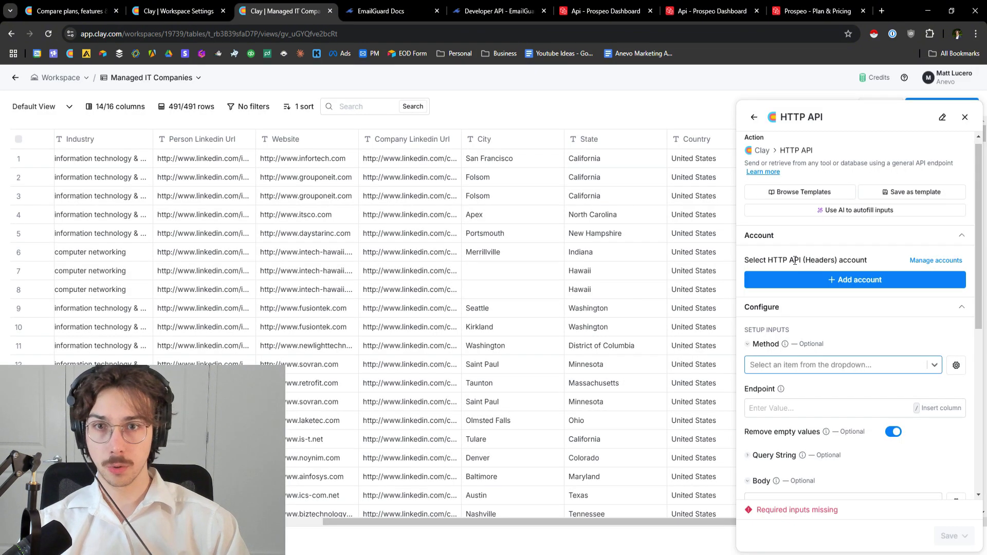
left_click(770, 360)
left_click(781, 409)
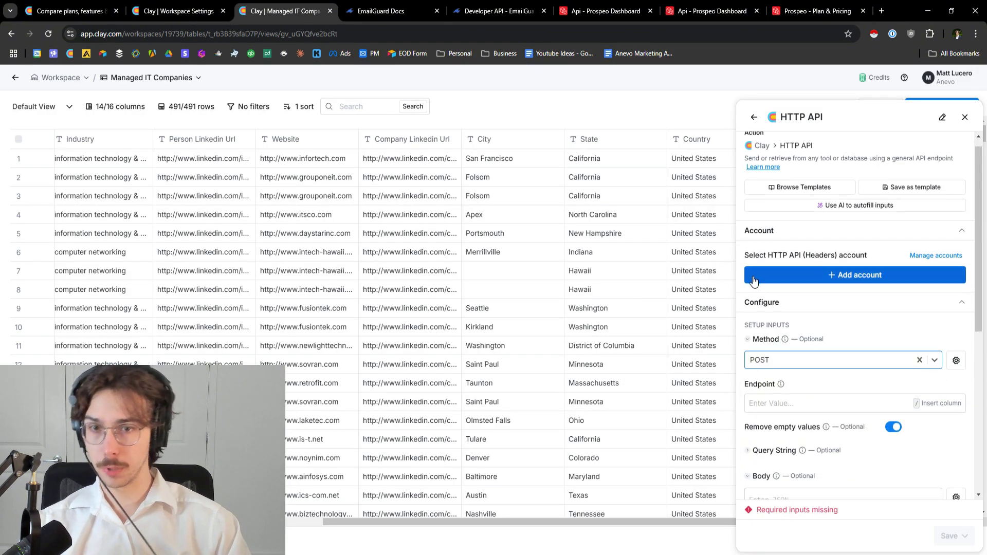
left_click(392, 9)
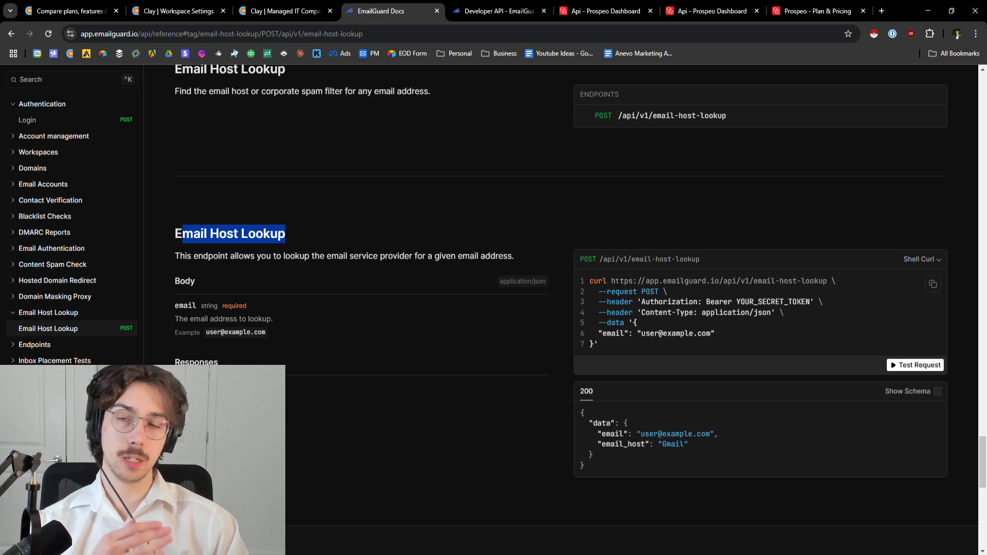
left_click_drag(611, 281, 827, 281)
key("ctrl+c")
left_click(620, 280)
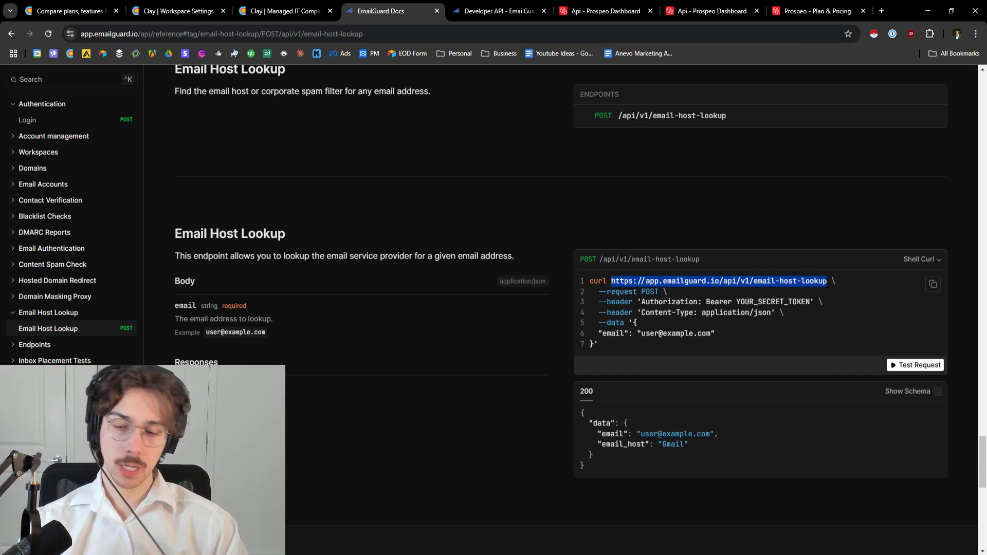
left_click(335, 7)
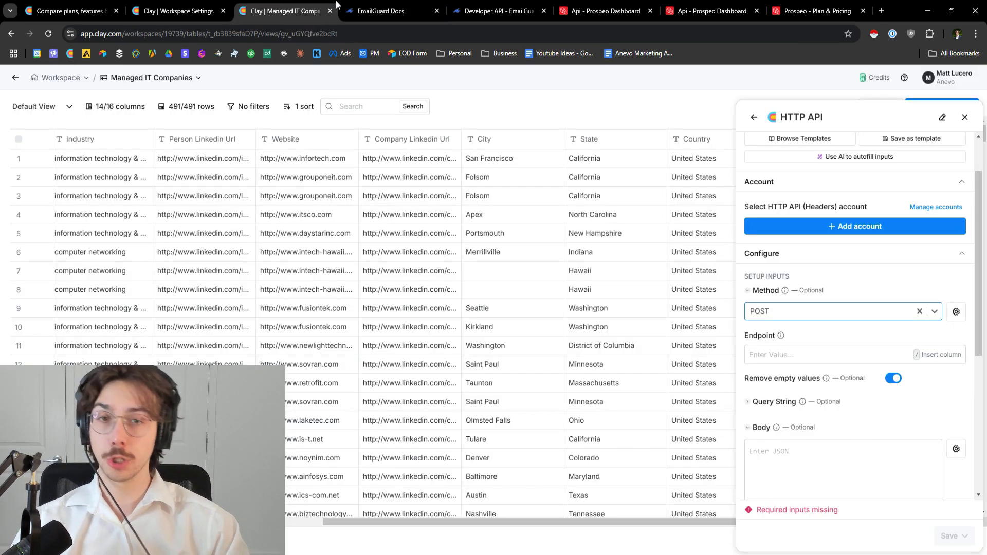
left_click(824, 354)
key("ctrl+v")
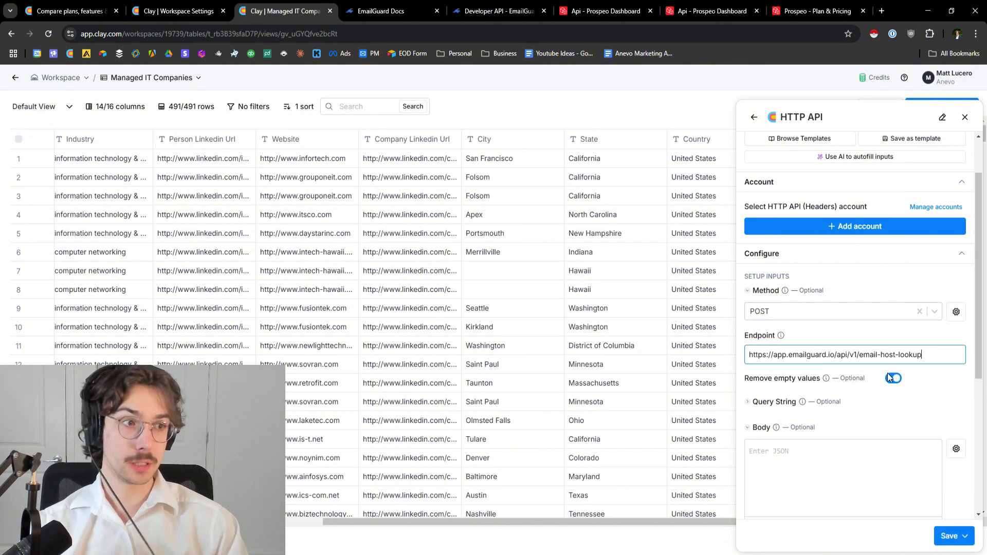
scroll(887, 373, "down", 1)
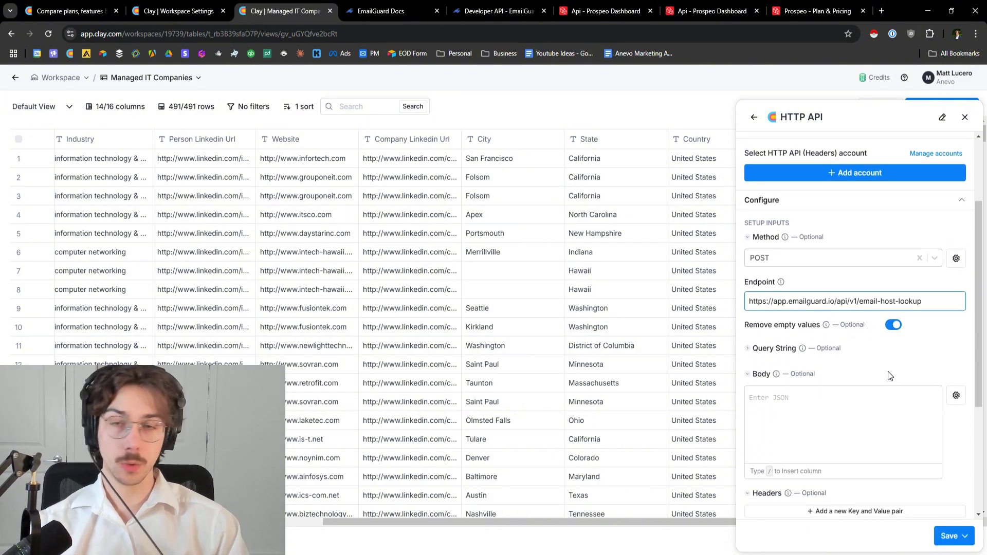
Copy both header lines from EmailGuard's curl example and return to the Clay setup.
left_click(401, 8)
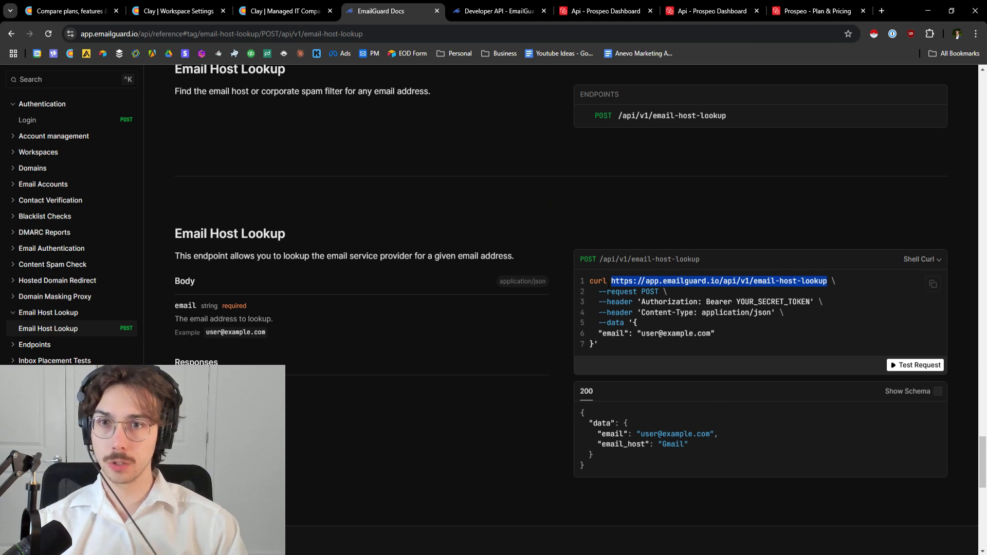
left_click(288, 11)
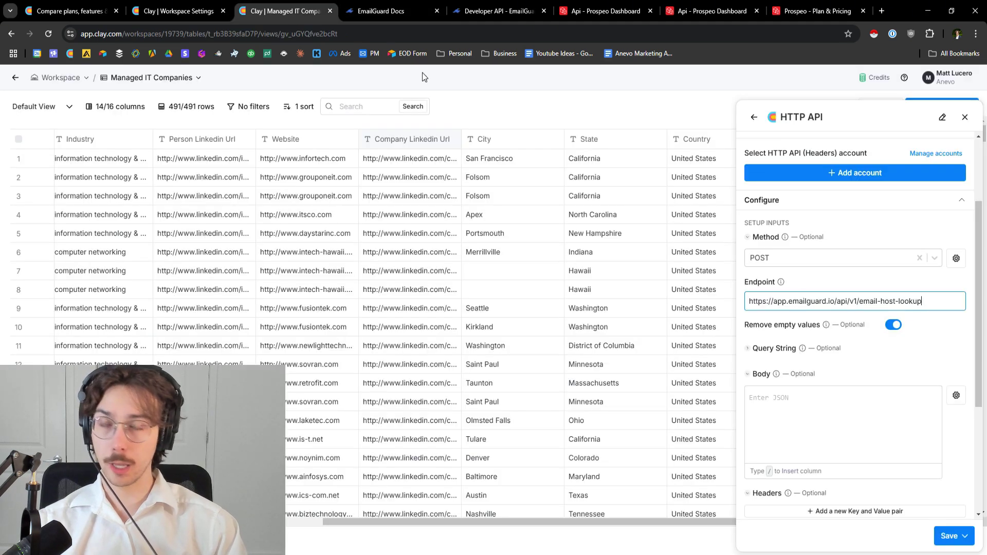
left_click(401, 11)
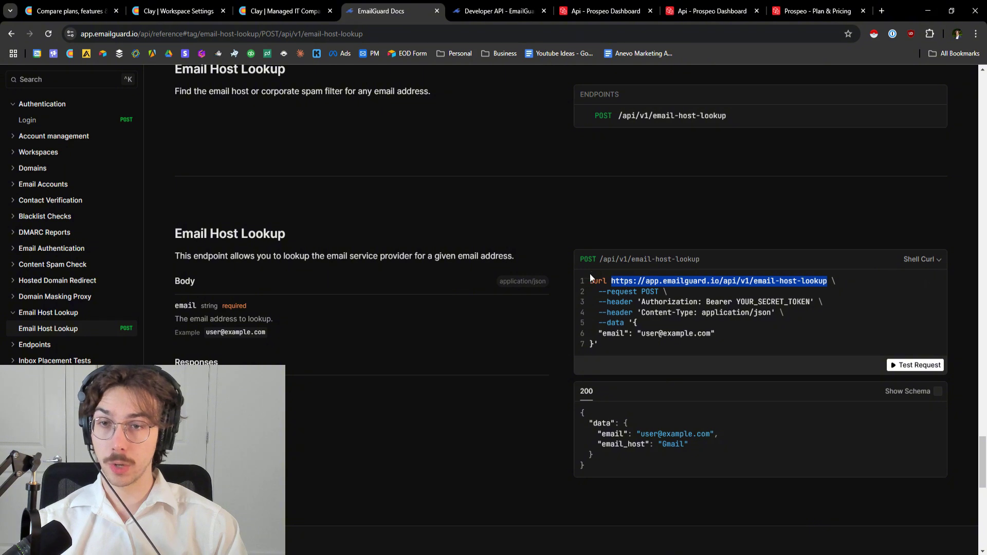
left_click_drag(602, 302, 789, 317)
left_click(277, 11)
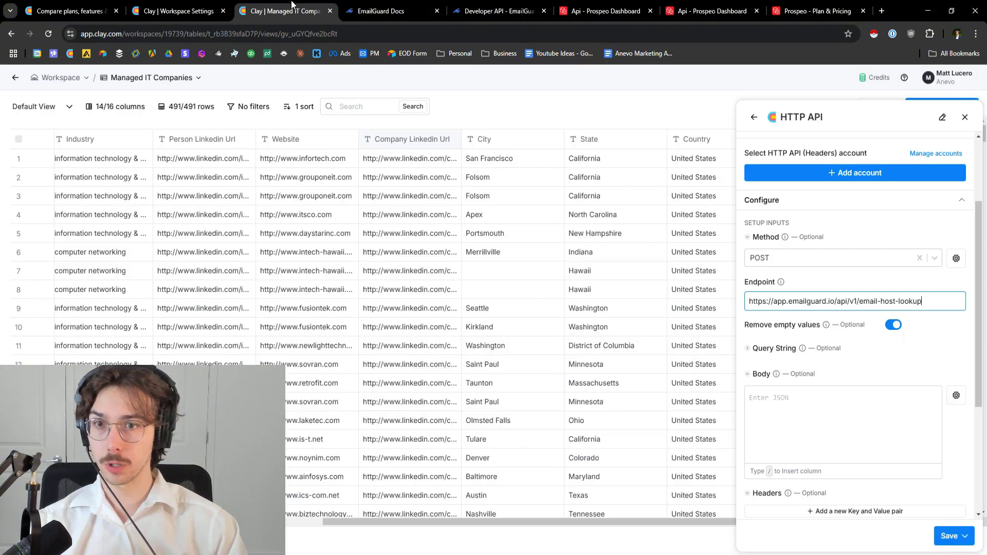
scroll(797, 348, "down", 3)
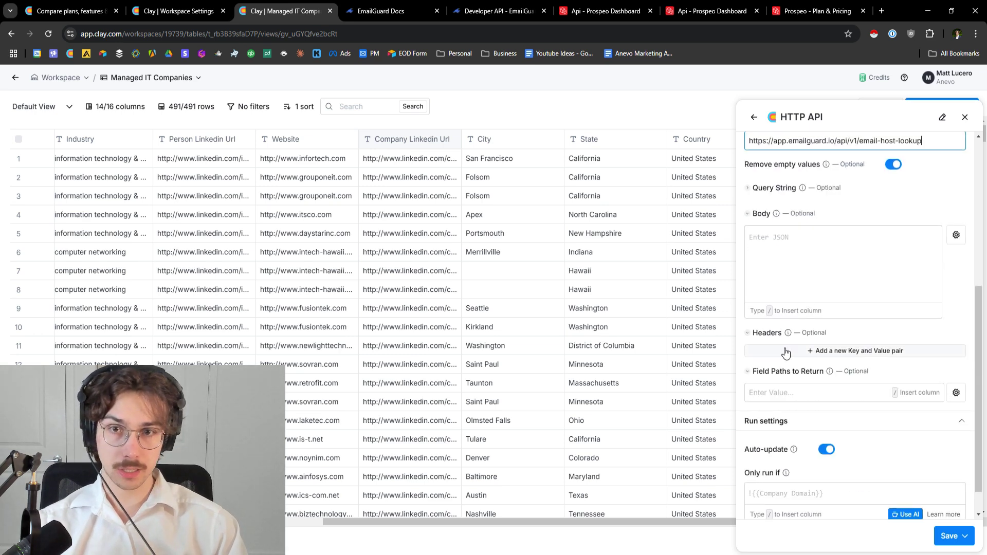
Add a header key-value pair and copy 'Authorization' from the curl example for its key.
left_click(812, 354)
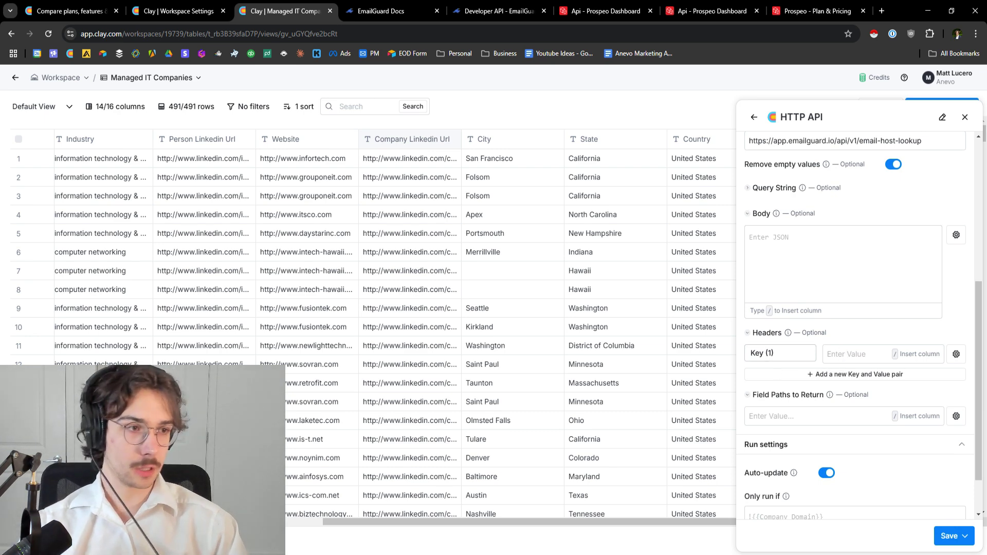
left_click(388, 11)
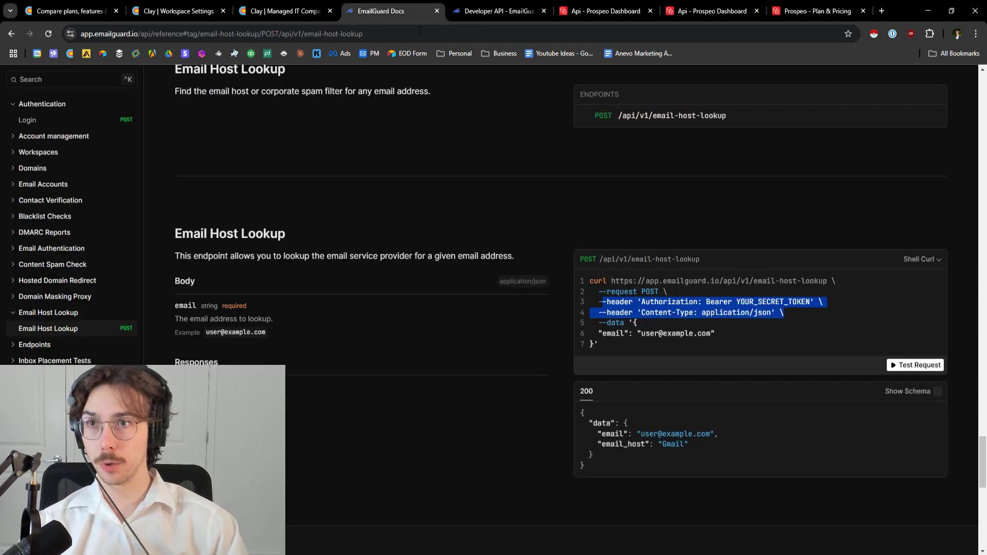
left_click(632, 307)
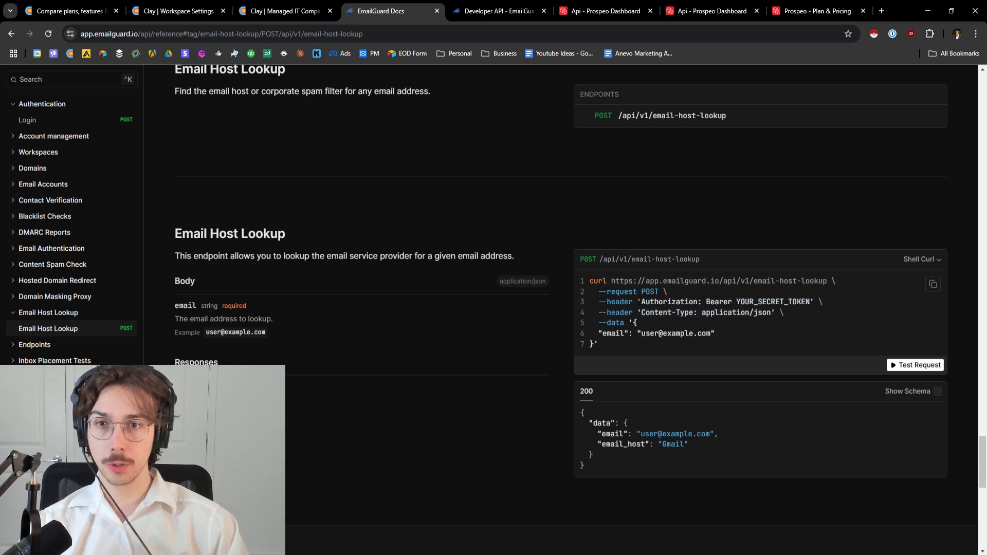
left_click_drag(643, 301, 698, 301)
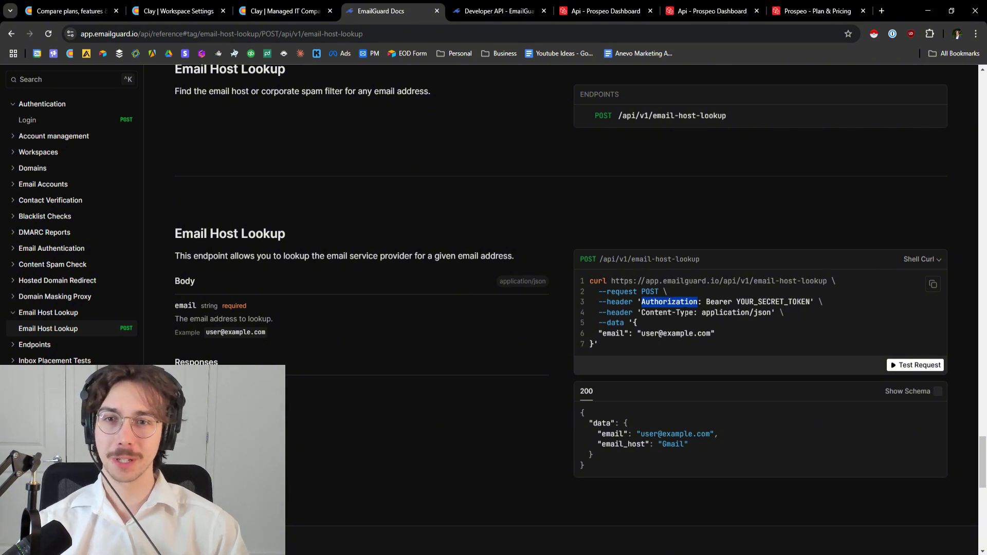
left_click(695, 301)
left_click_drag(698, 301, 642, 302)
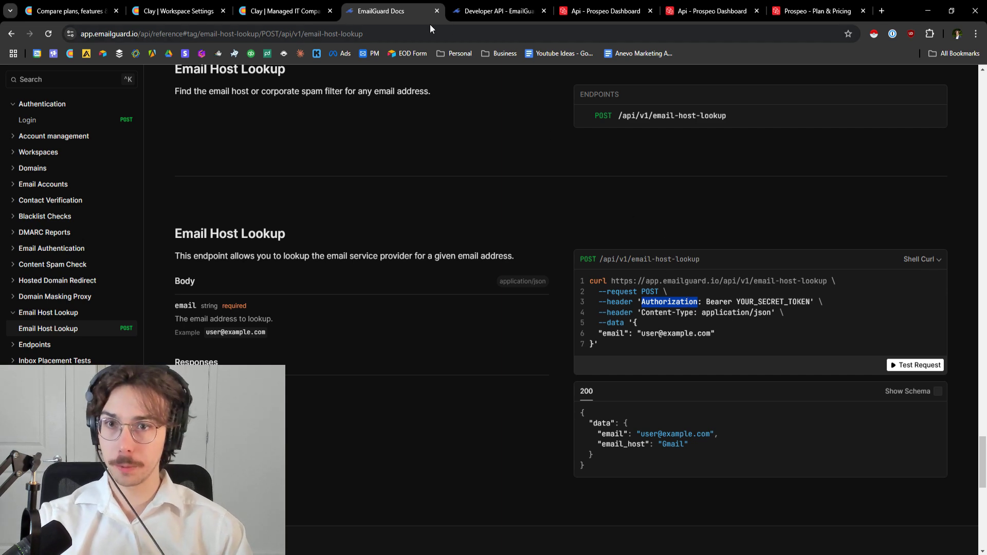
left_click(300, 4)
left_click(777, 354)
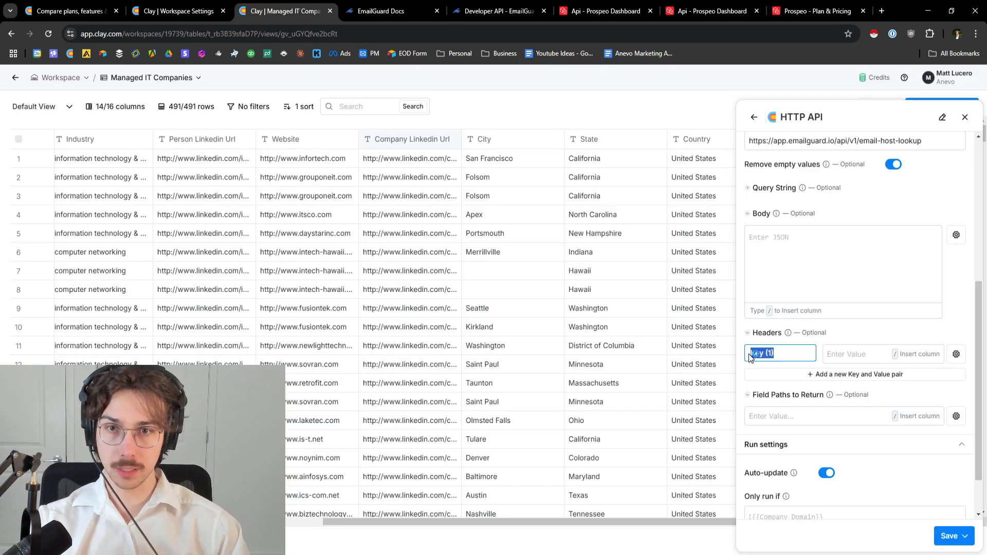
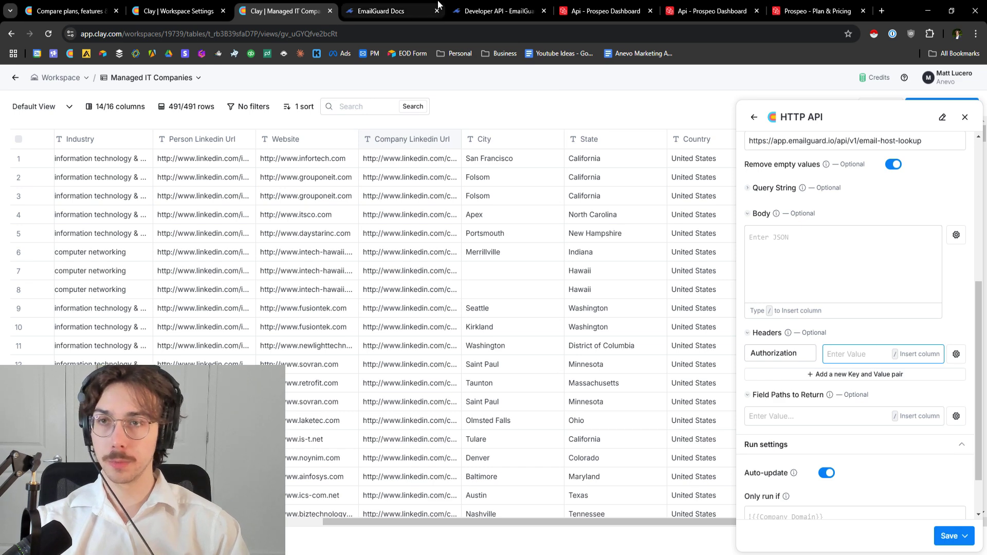
Copy 'Bearer YOUR_SECRET_TOKEN' from the curl sample into Clay's Authorization header value.
left_click(494, 10)
left_click(383, 10)
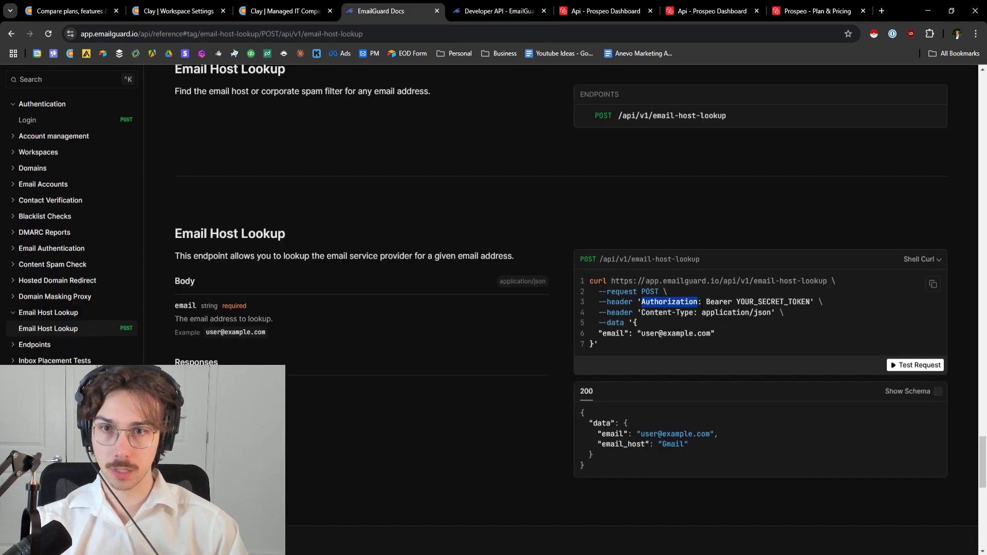
left_click_drag(706, 302, 809, 301)
key("ctrl+c")
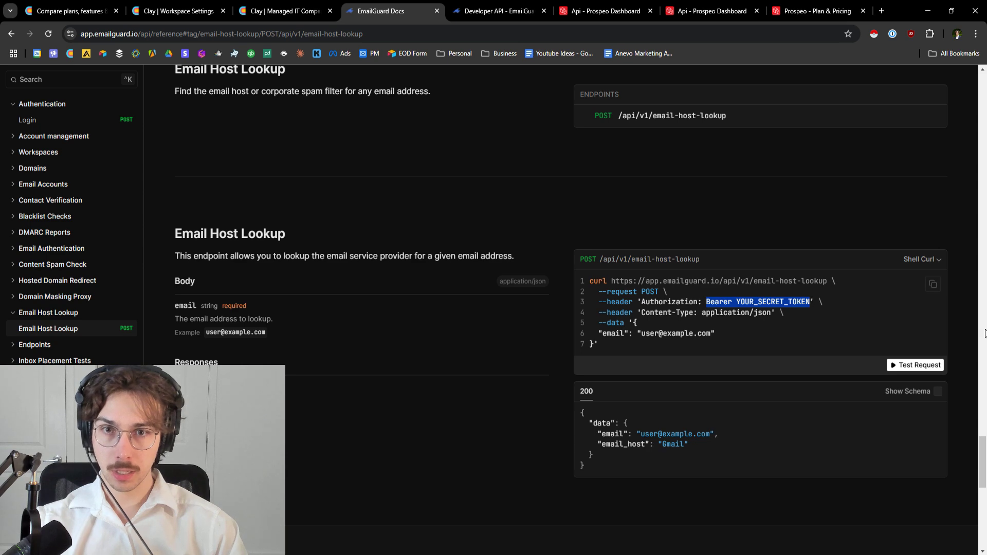
left_click(286, 11)
key("ctrl+v")
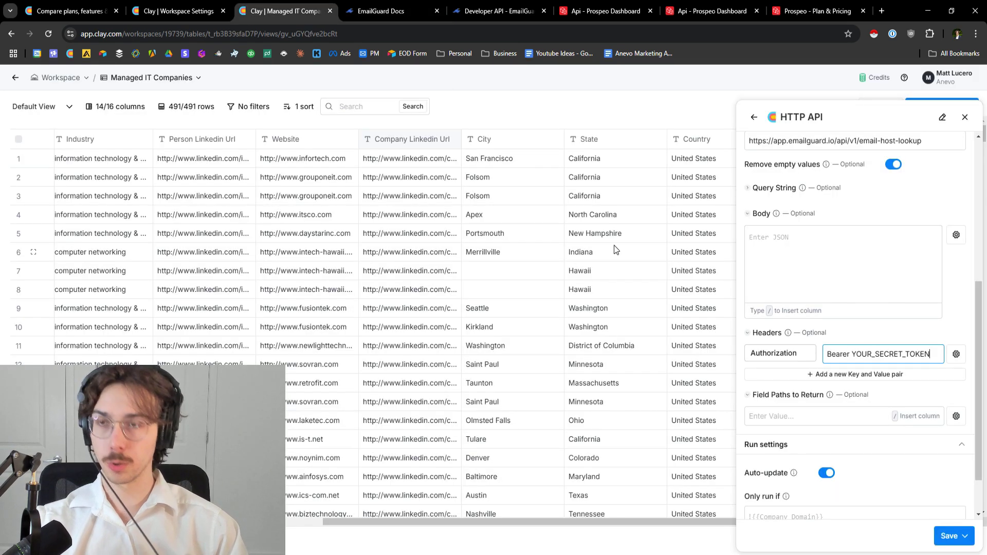
Browse the docs' code sample languages and view the sample in Dart Http.
left_click(416, 9)
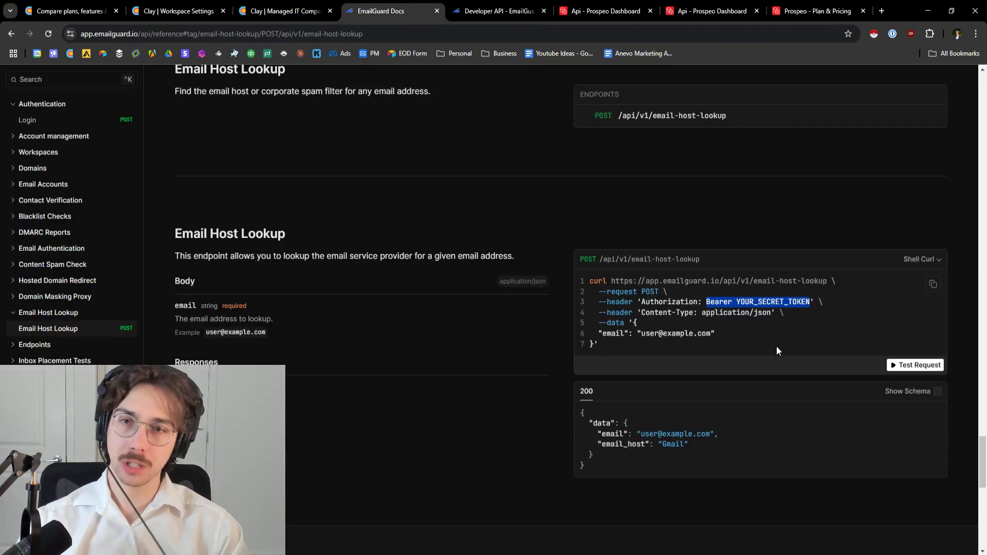
left_click(919, 259)
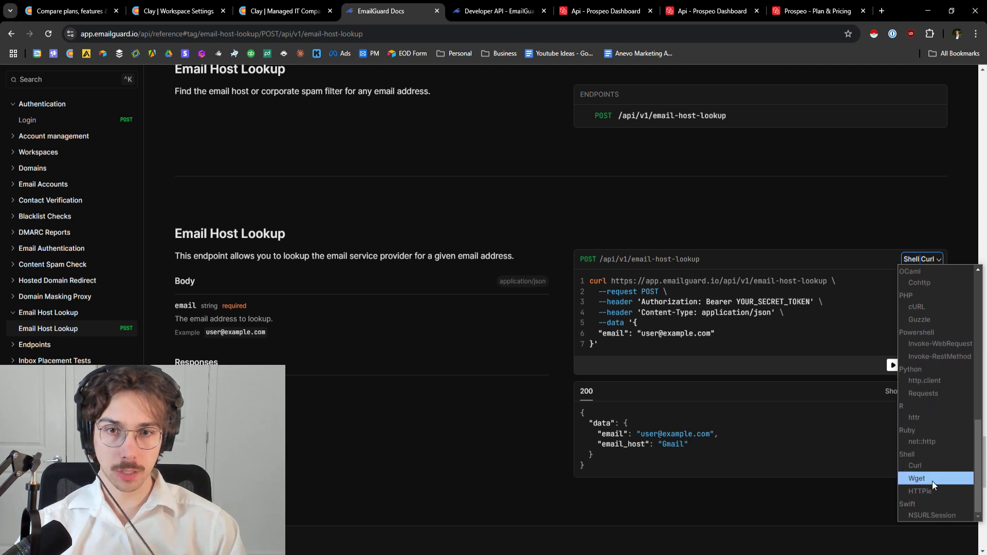
scroll(933, 485, "up", 5)
scroll(925, 437, "up", 2)
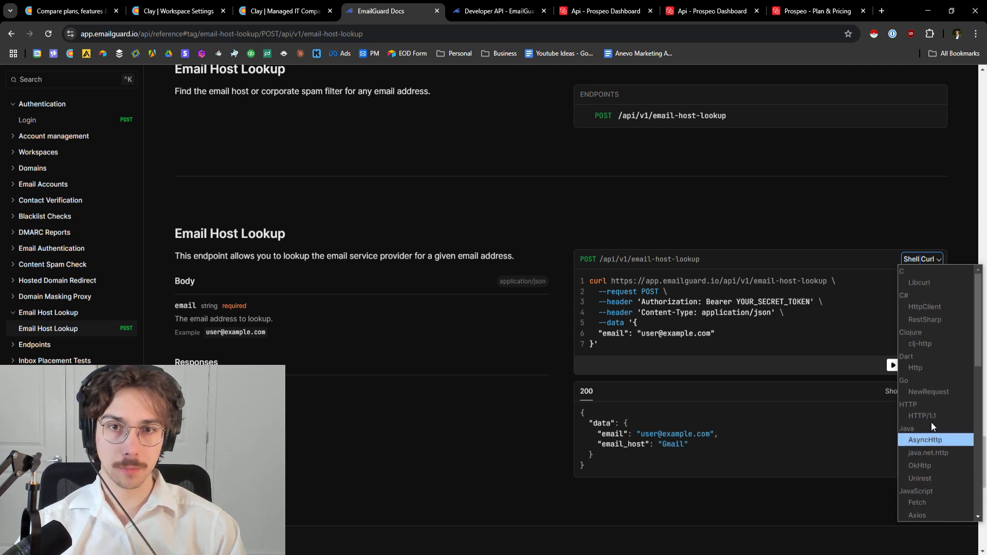
left_click(927, 371)
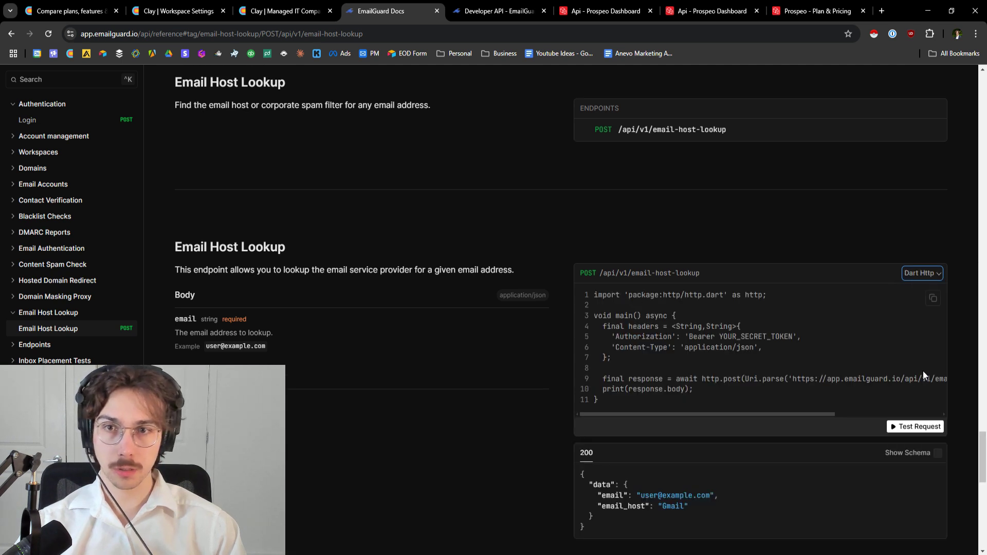
Switch the code sample back to Shell curl and review it before returning to Clay.
left_click(921, 273)
scroll(926, 426, "down", 1)
scroll(909, 421, "down", 1)
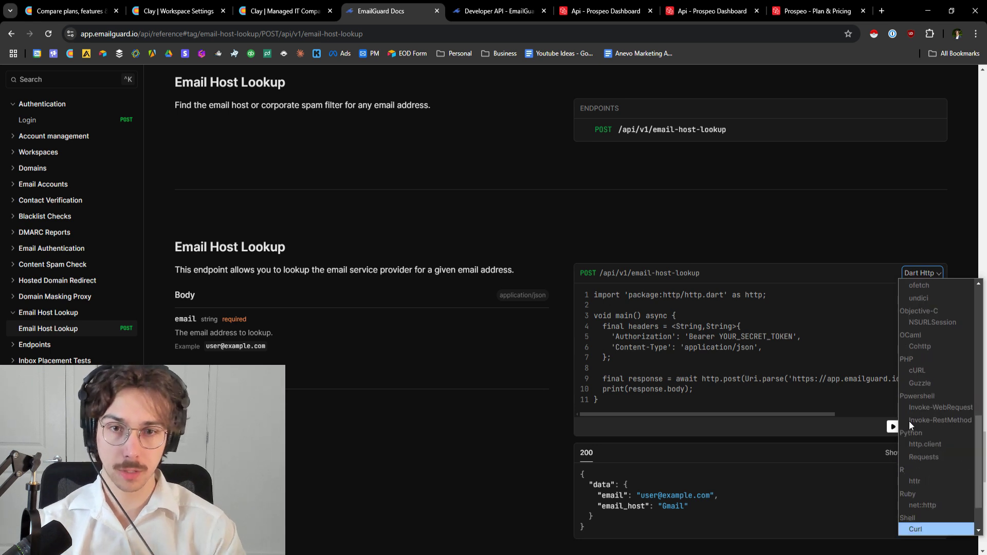
left_click(939, 526)
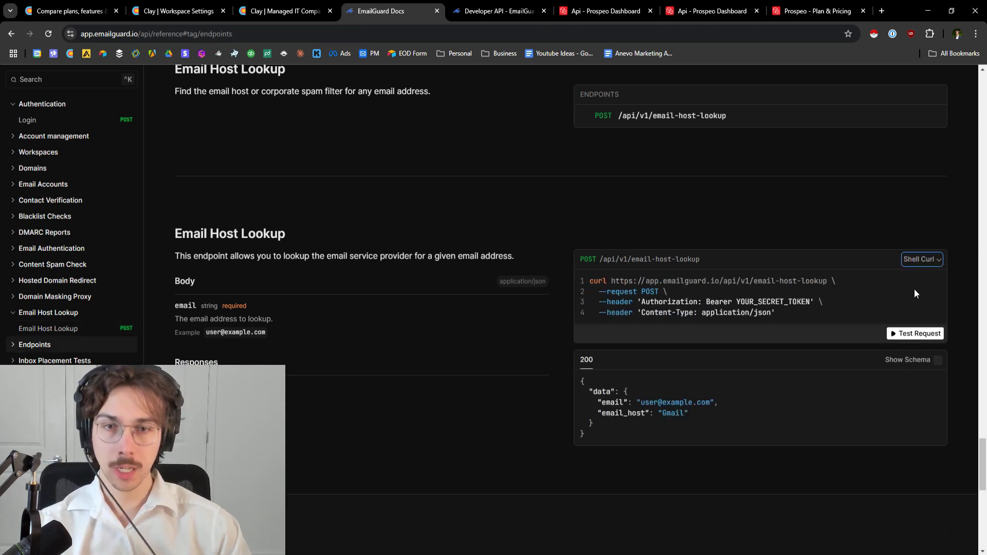
left_click(922, 259)
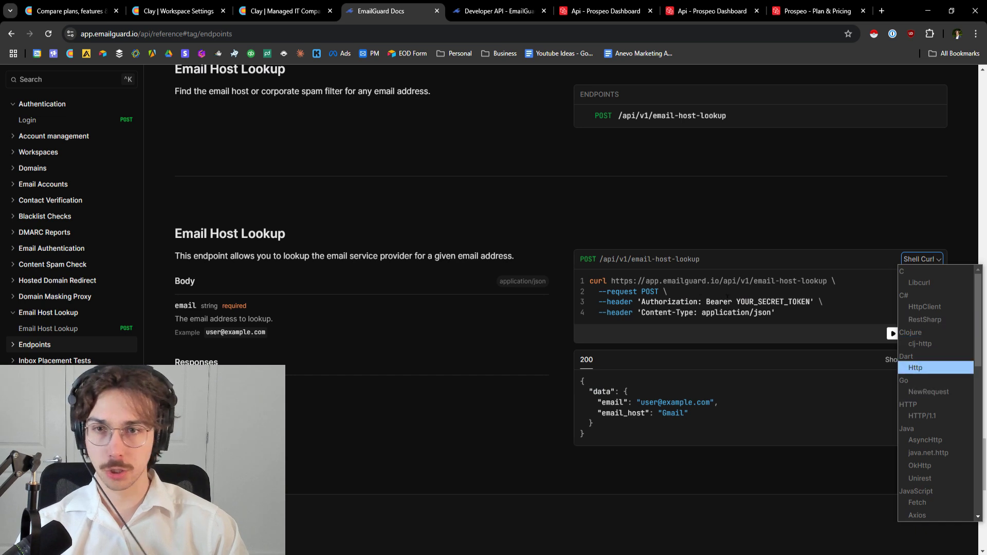
left_click(719, 297)
scroll(917, 288, "down", 1)
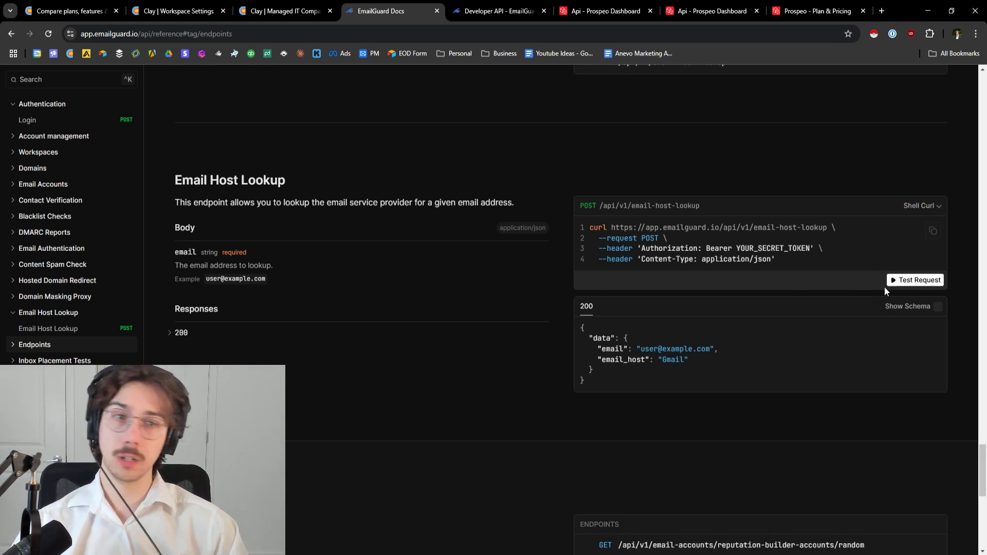
left_click_drag(801, 259, 775, 278)
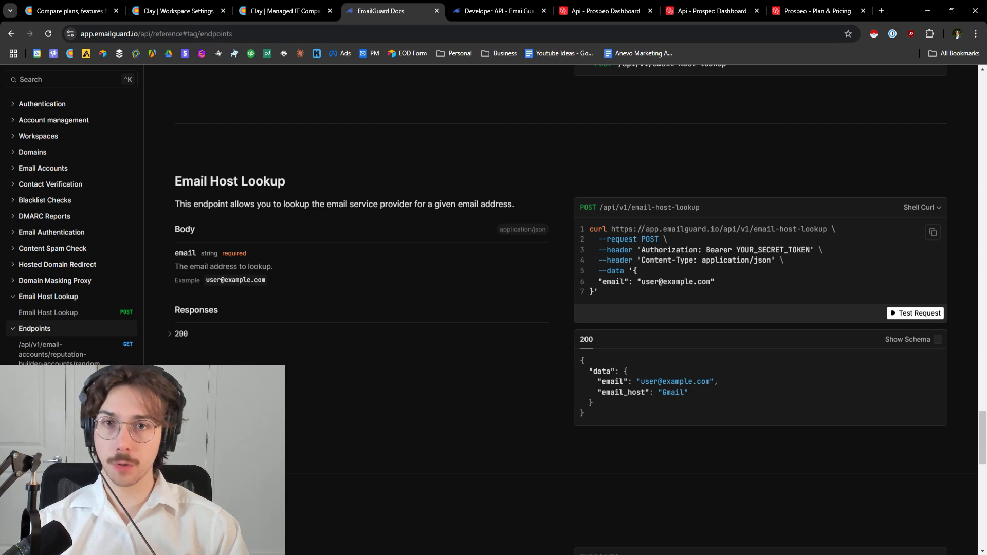
left_click(319, 13)
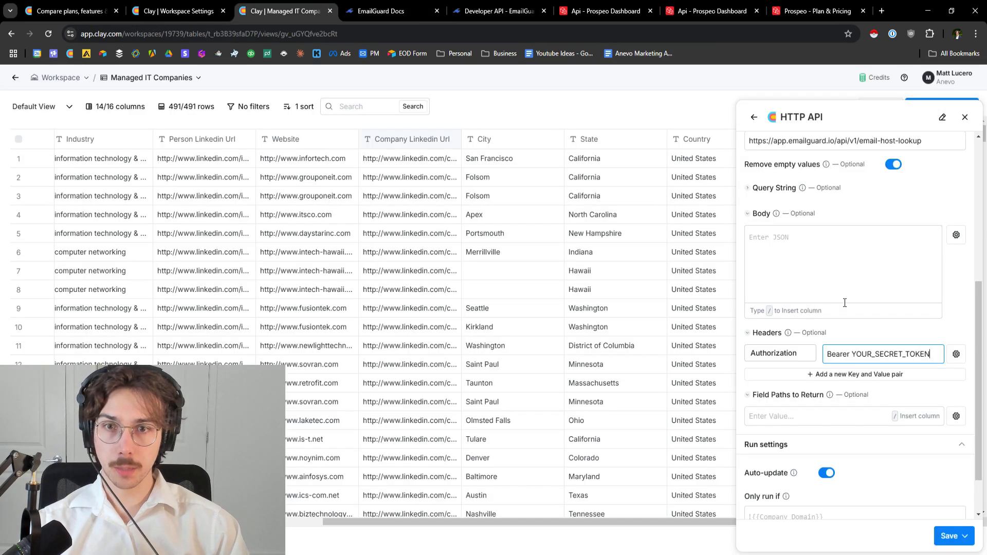
Add a second header with key Content-Type and value application/json, copied from the docs.
left_click_drag(750, 354, 796, 353)
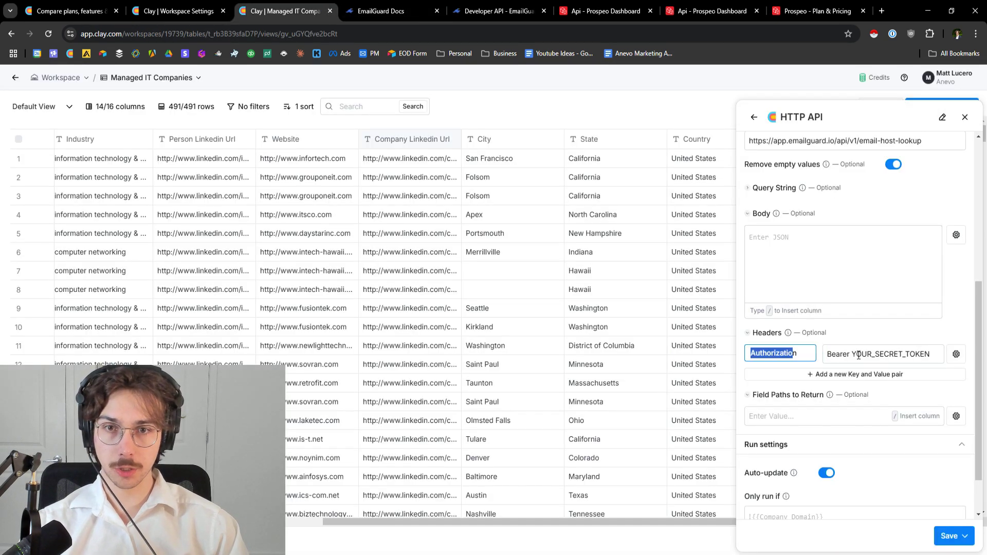
left_click(381, 11)
left_click_drag(641, 260, 693, 260)
key("ctrl+c")
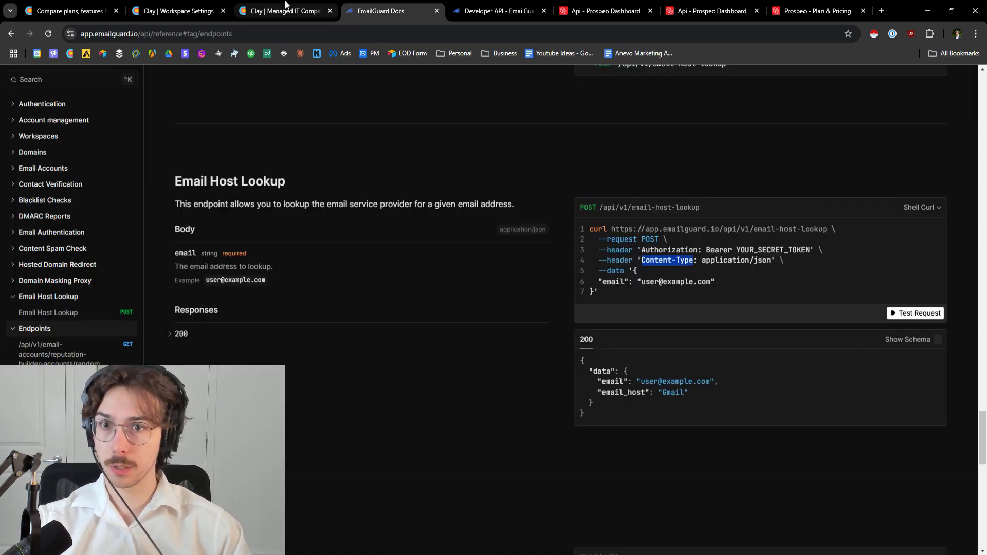
left_click(285, 6)
left_click(842, 379)
left_click(786, 378)
key("ctrl+v")
left_click(383, 10)
left_click_drag(701, 260, 771, 260)
key("ctrl+c")
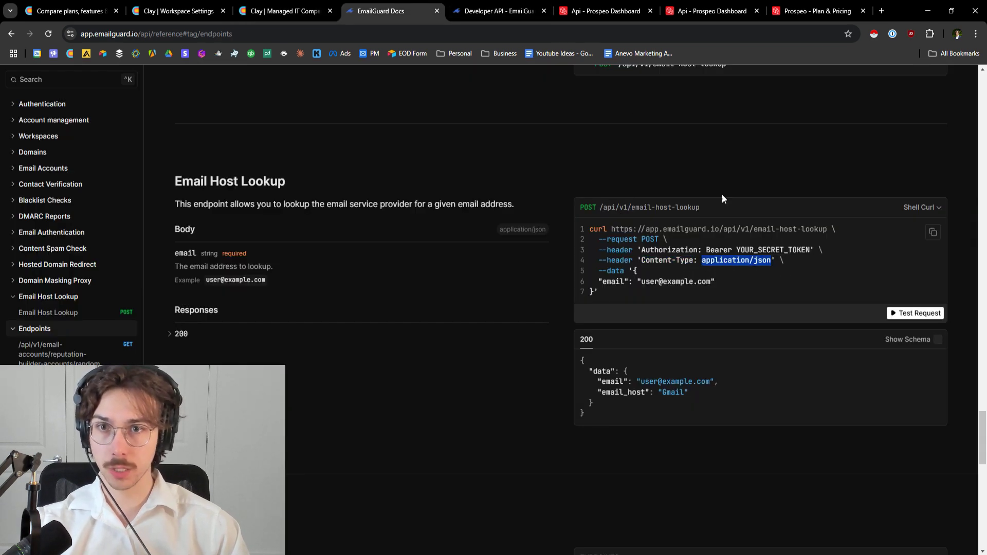
left_click(262, 5)
left_click(863, 384)
key("ctrl+v")
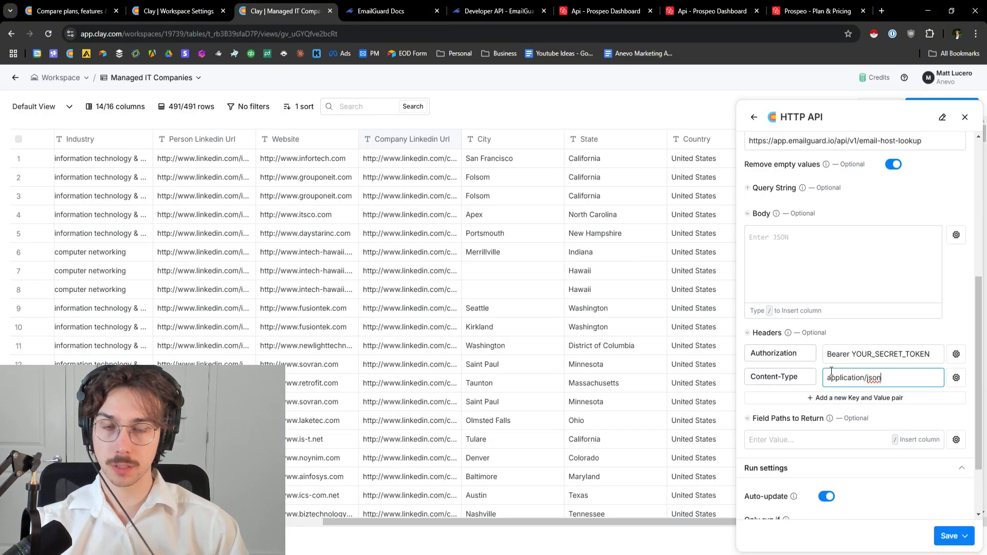
Paste the docs' JSON email body into the request Body field.
scroll(822, 360, "up", 2)
scroll(804, 339, "up", 1)
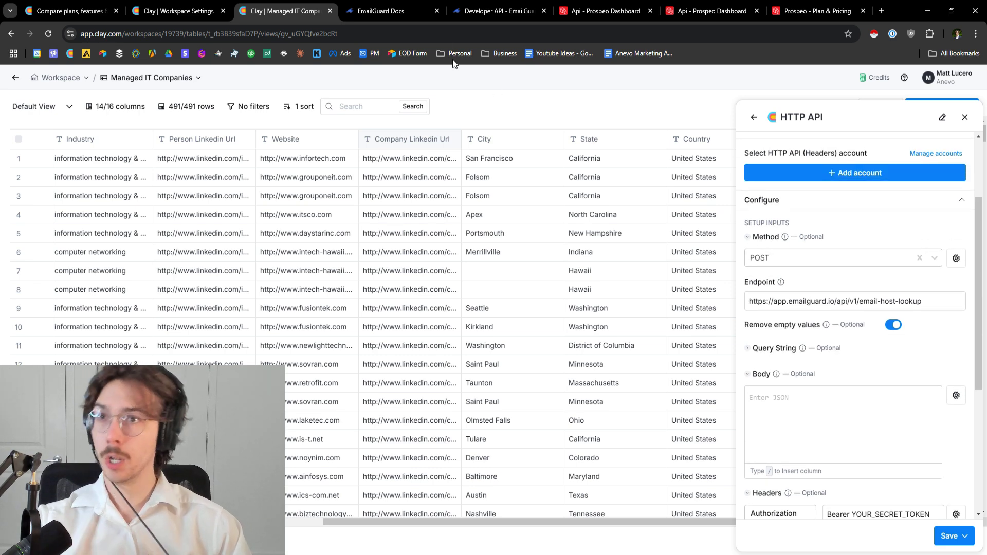
left_click(458, 10)
left_click(415, 11)
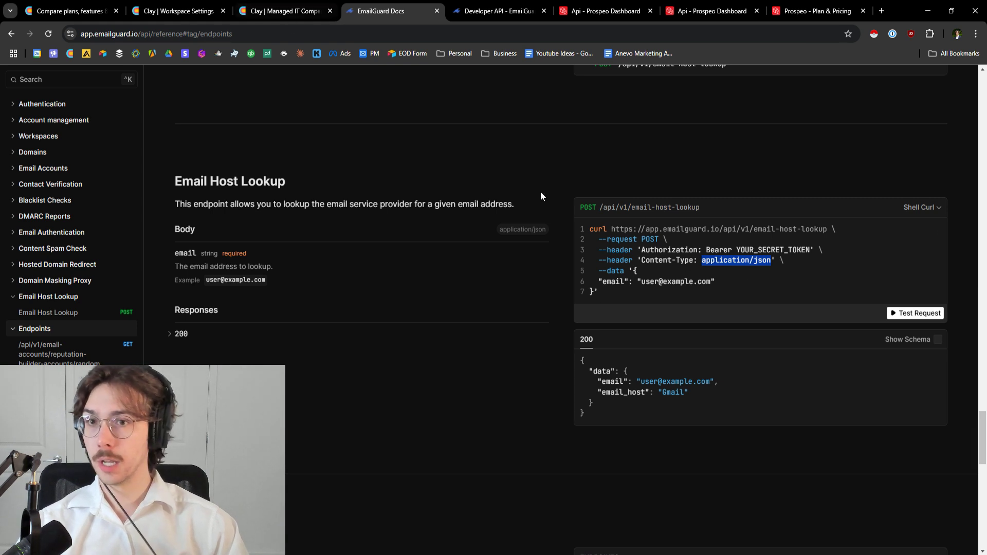
left_click_drag(636, 270, 590, 295)
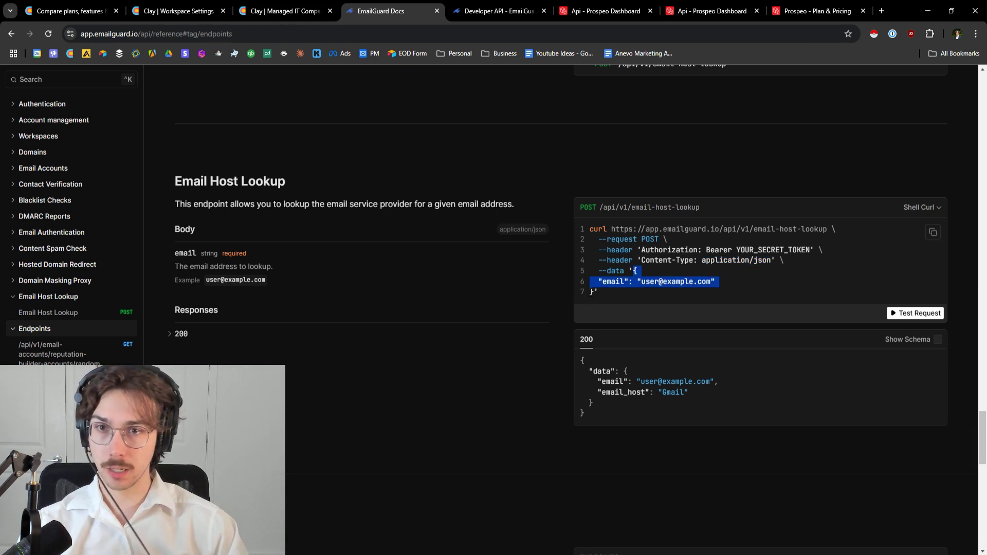
left_click(285, 11)
left_click(812, 438)
key("ctrl+v")
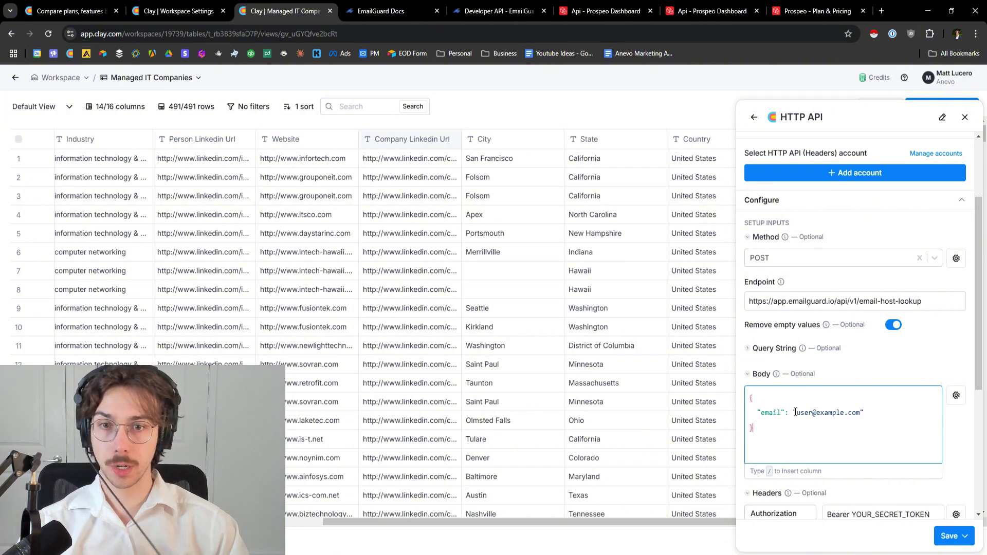
left_click_drag(799, 413, 861, 414)
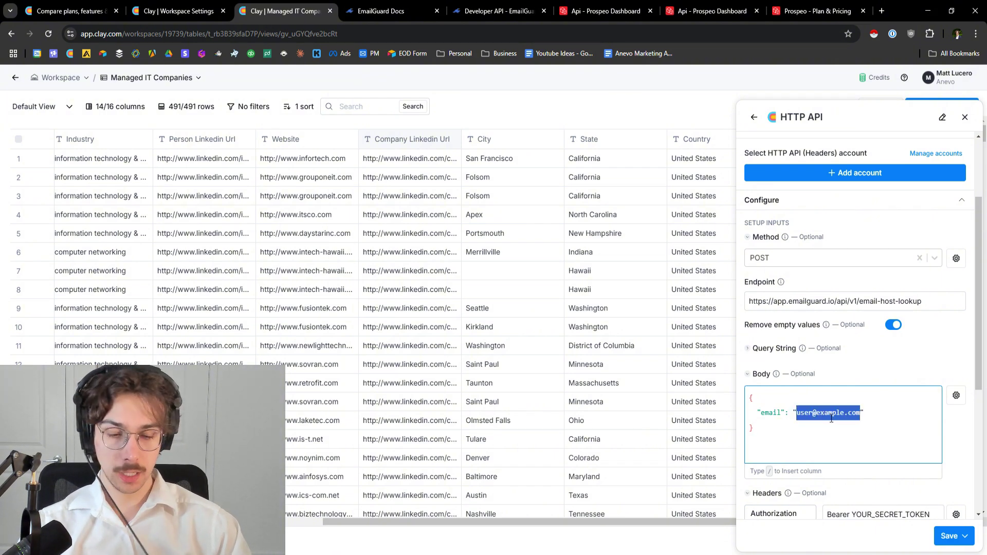
key("BackSpace")
type("/")
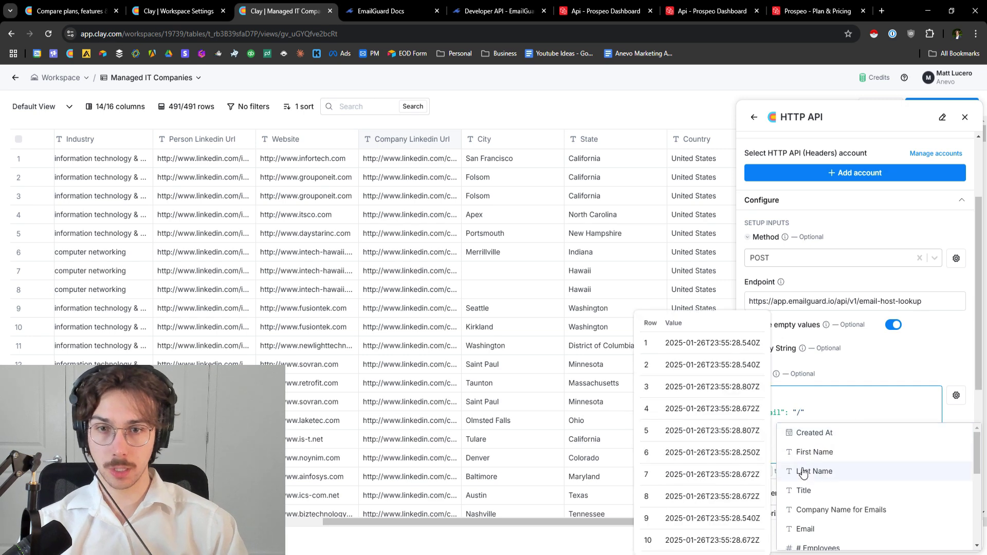
left_click(815, 529)
mouse_move(808, 421)
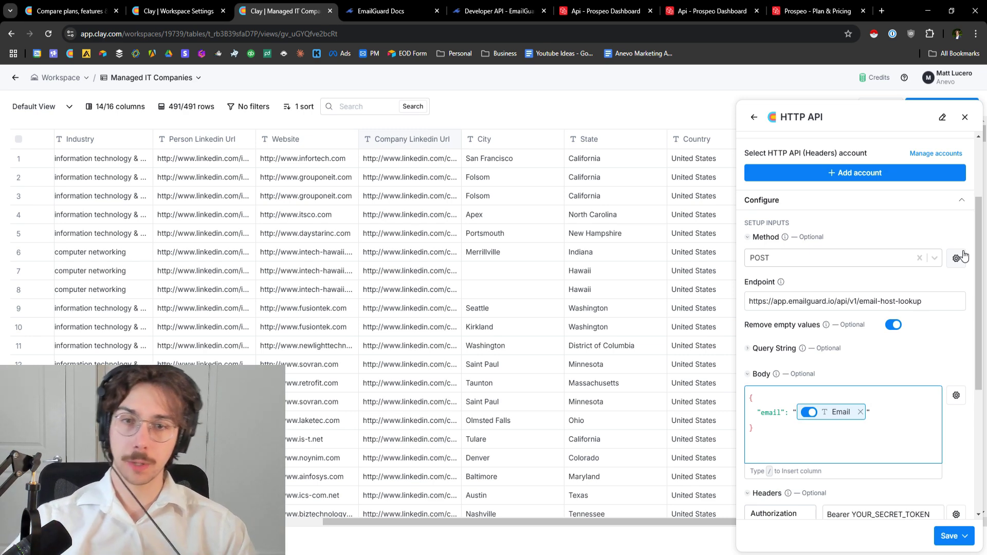
Select the token placeholder in the Authorization value and open EmailGuard's Developer API page.
scroll(874, 288, "down", 4)
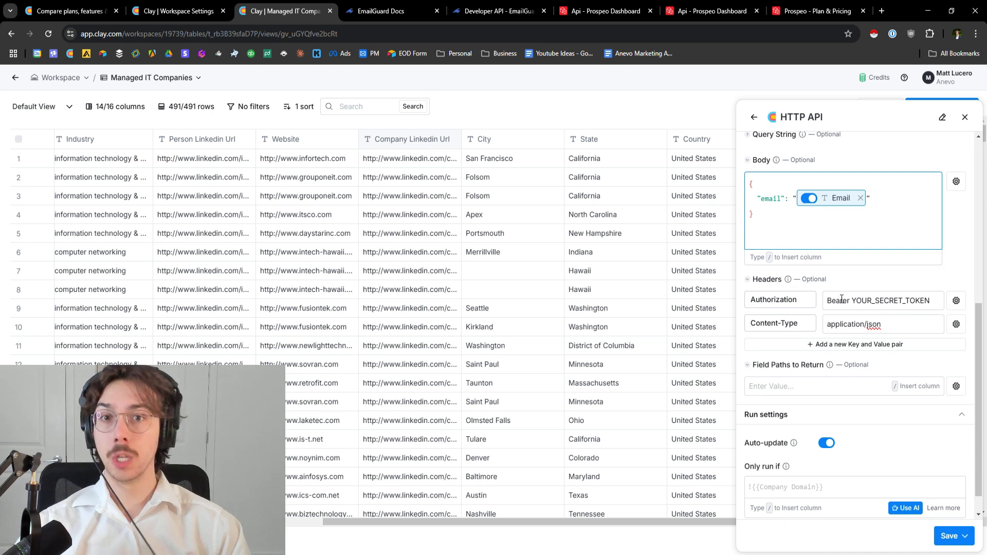
left_click(857, 300)
mouse_move(932, 300)
left_mouse_down()
mouse_move(855, 303)
mouse_move(946, 304)
left_mouse_up()
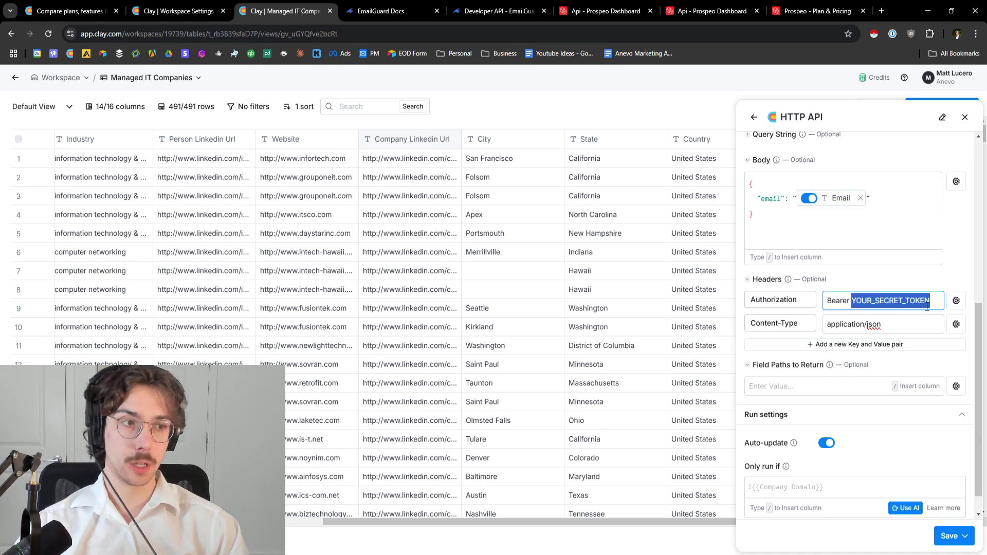
left_click(390, 11)
left_click(505, 10)
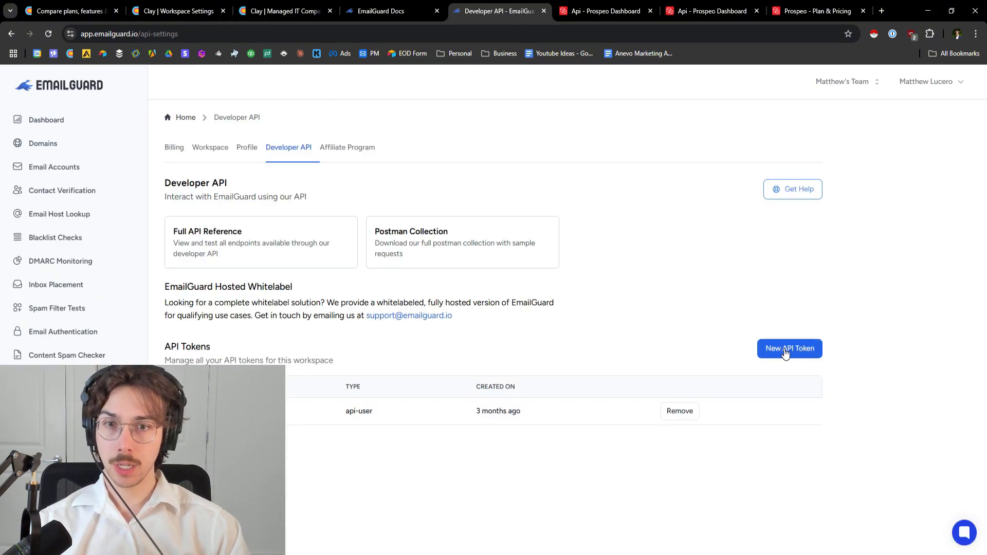
Generate and copy a new API token named 'test', then select YOUR_SECRET_TOKEN in Clay's Authorization value.
left_click(788, 349)
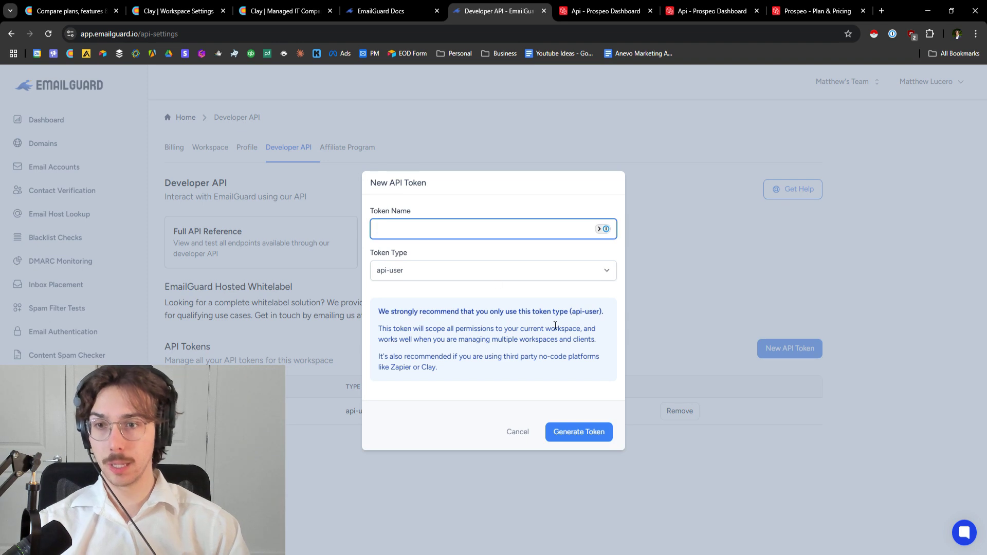
type("test")
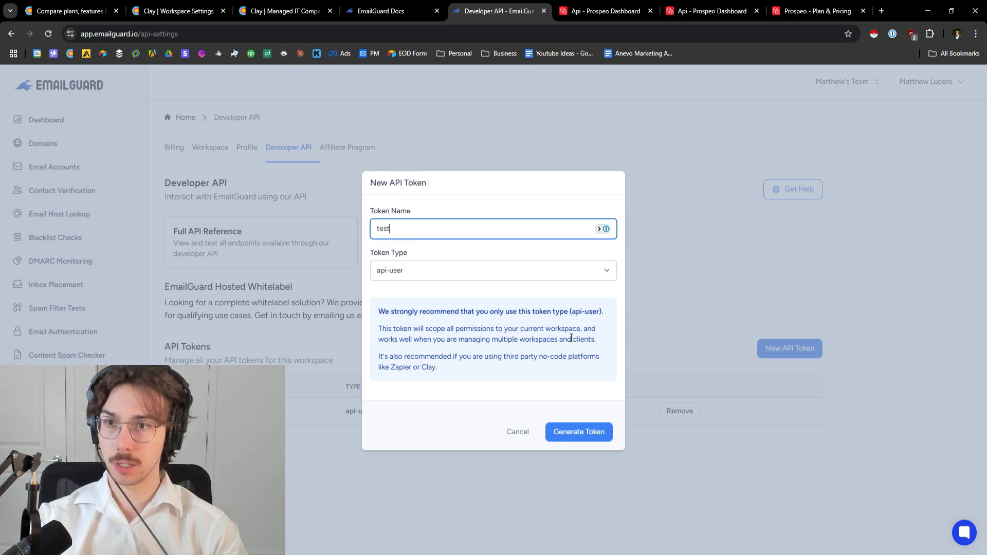
left_click(586, 434)
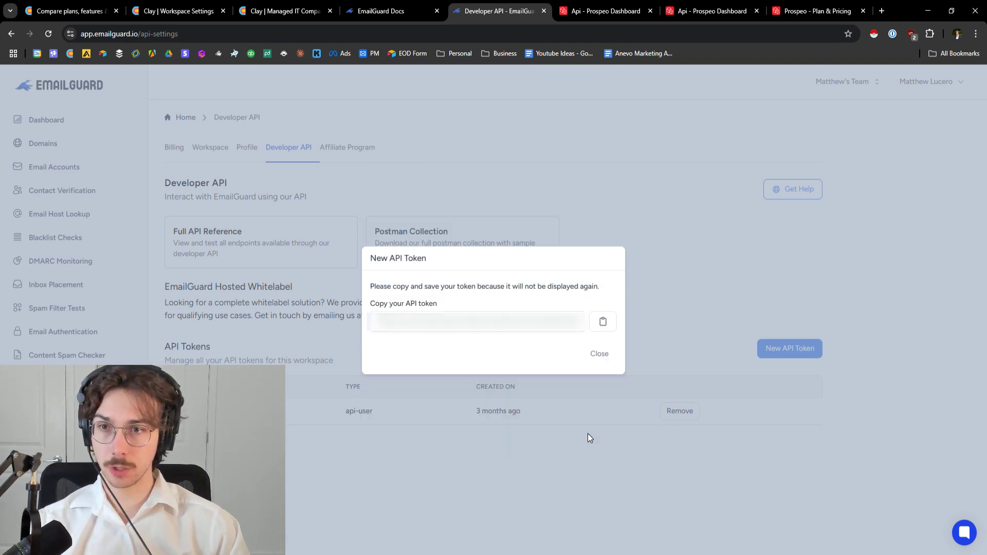
left_click(612, 328)
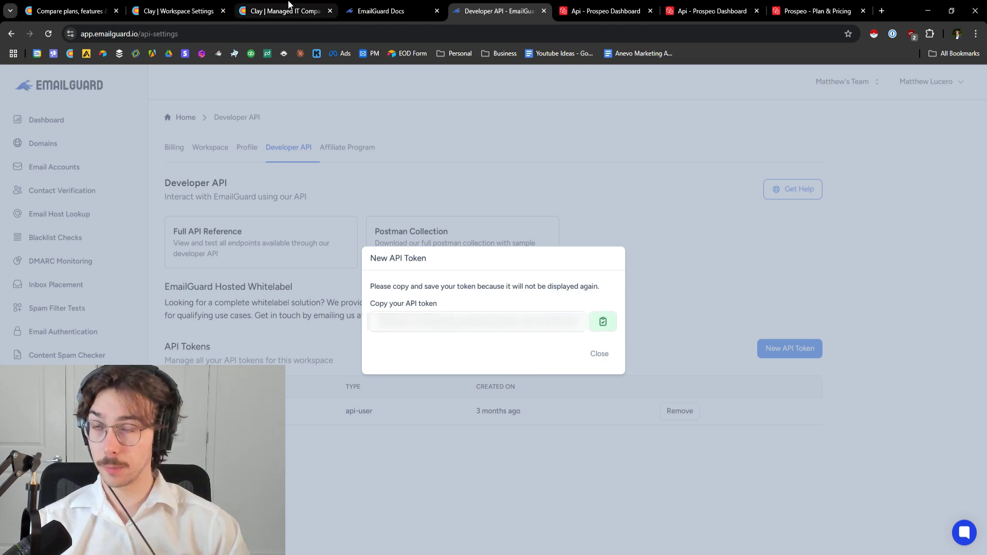
left_click(284, 11)
mouse_move(843, 298)
left_mouse_down()
mouse_move(929, 301)
mouse_move(853, 307)
left_mouse_up()
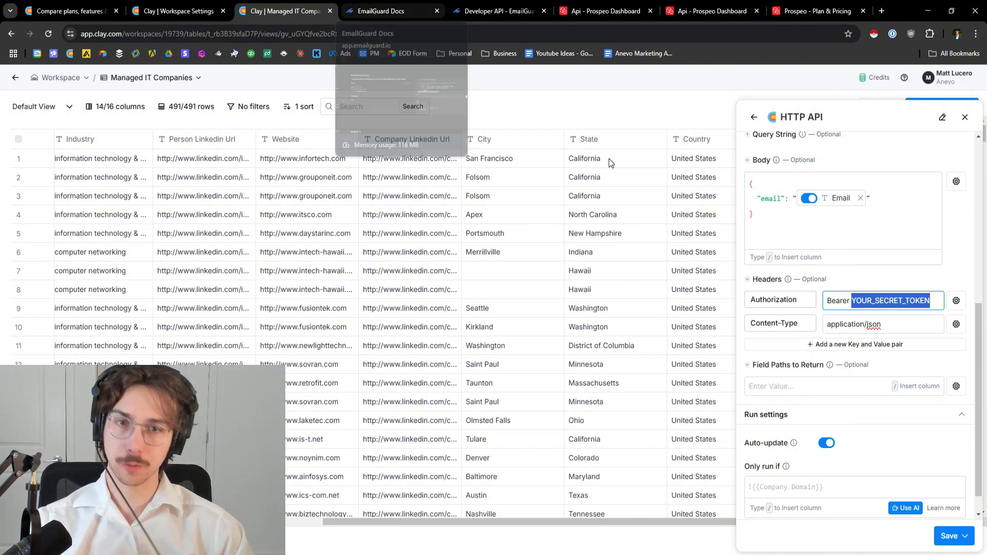
Paste the copied token over YOUR_SECRET_TOKEN in the Authorization header.
key("ctrl+v")
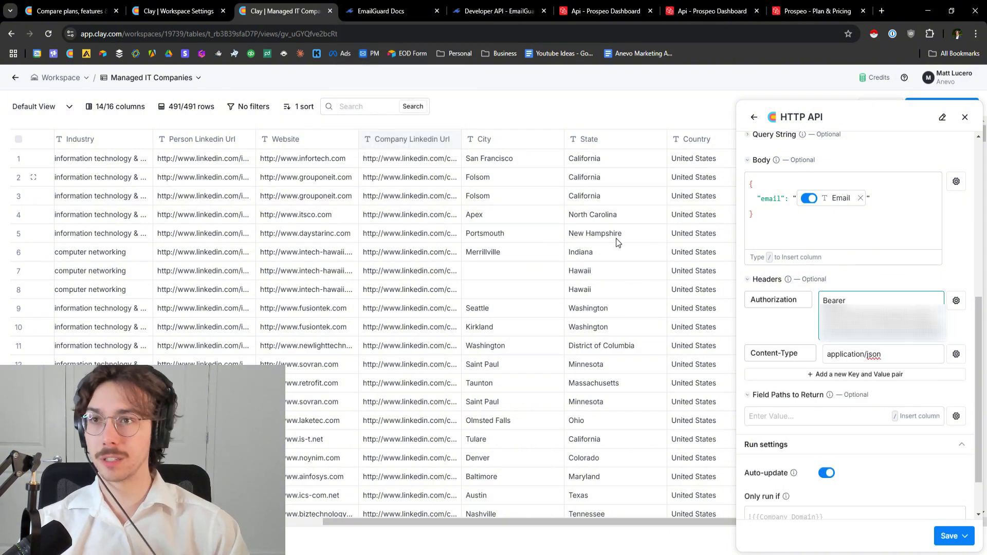
scroll(860, 315, "up", 6)
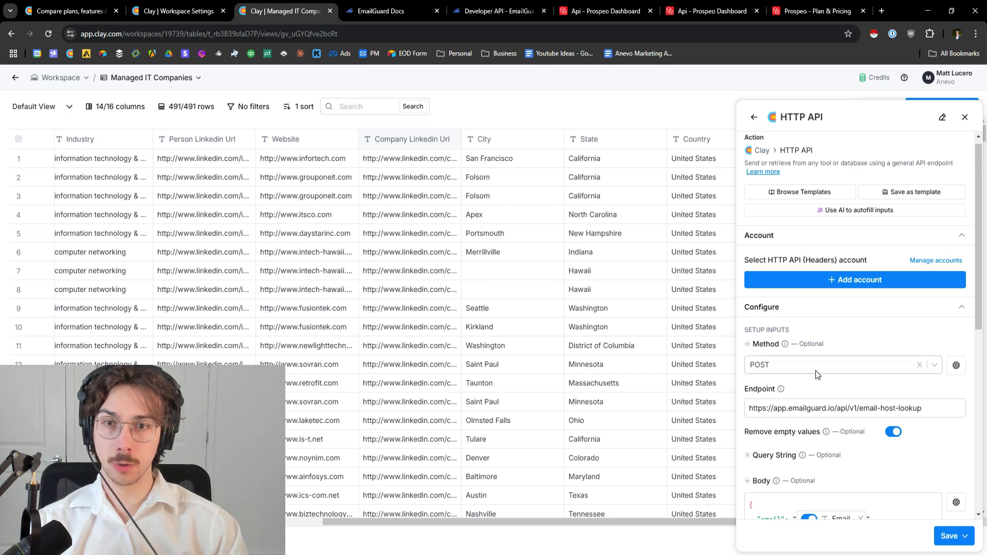
scroll(780, 379, "down", 4)
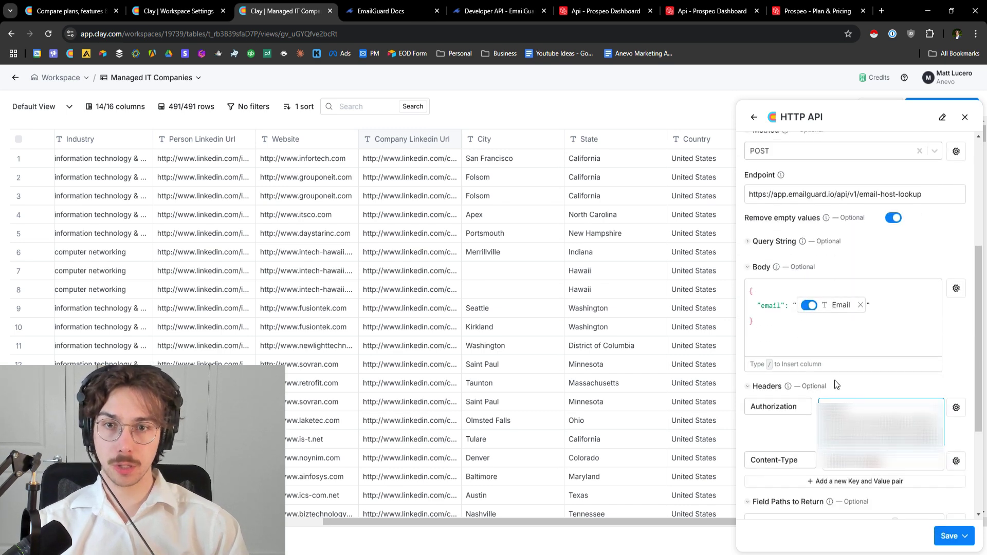
scroll(795, 421, "down", 1)
scroll(796, 421, "down", 2)
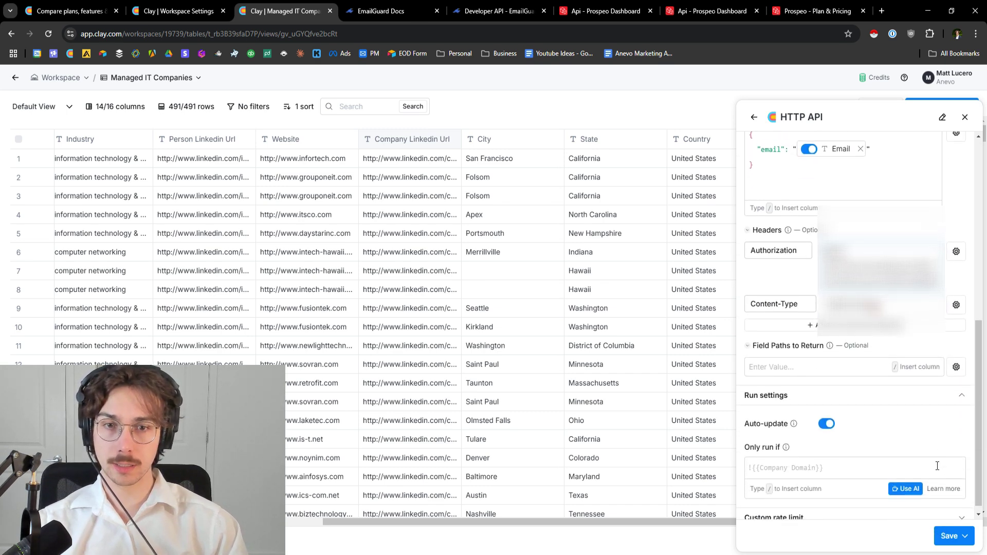
Recheck the Email Host Lookup docs, then save the enrichment and run it on 10 rows.
left_click(496, 15)
left_click(432, 10)
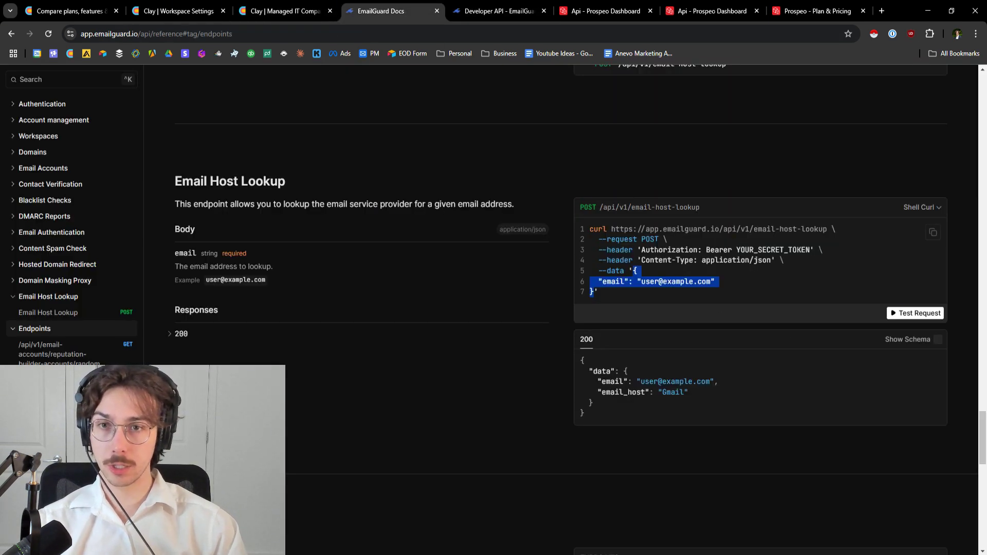
left_click(284, 10)
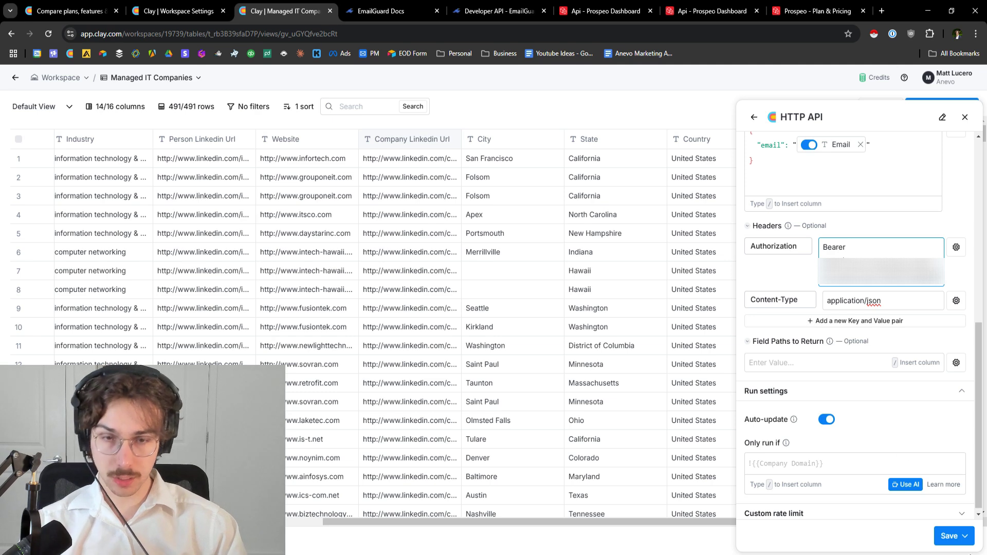
left_click(965, 536)
left_click(911, 469)
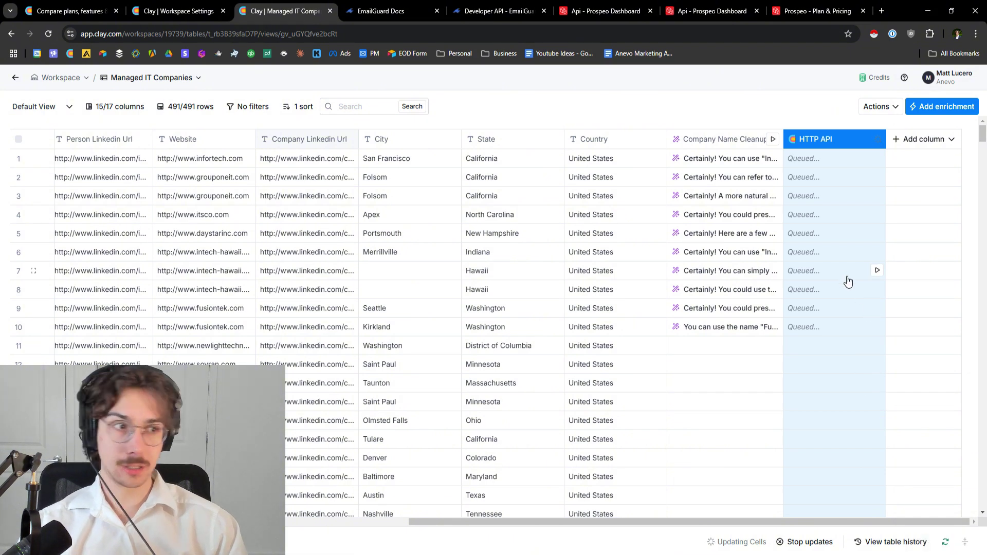
Open row 3's HTTP API response details, expand Data, and compare with the docs' sample response.
left_click(826, 109)
left_click(828, 201)
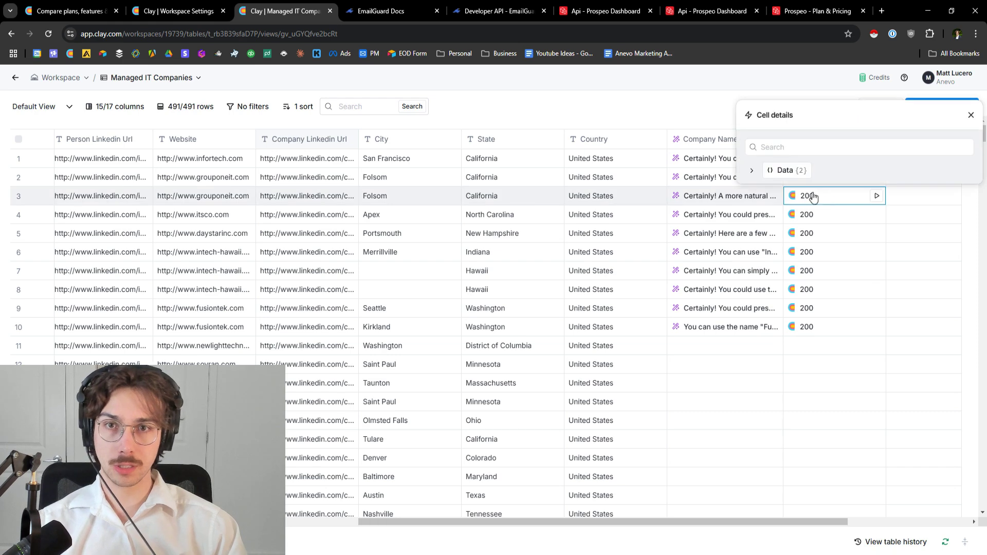
left_click(752, 171)
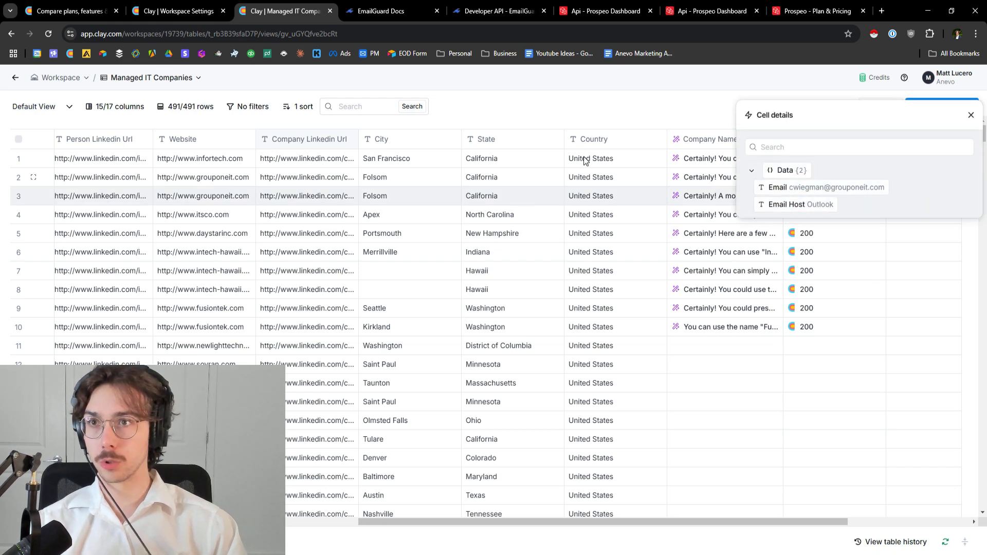
left_click(510, 12)
left_click(416, 10)
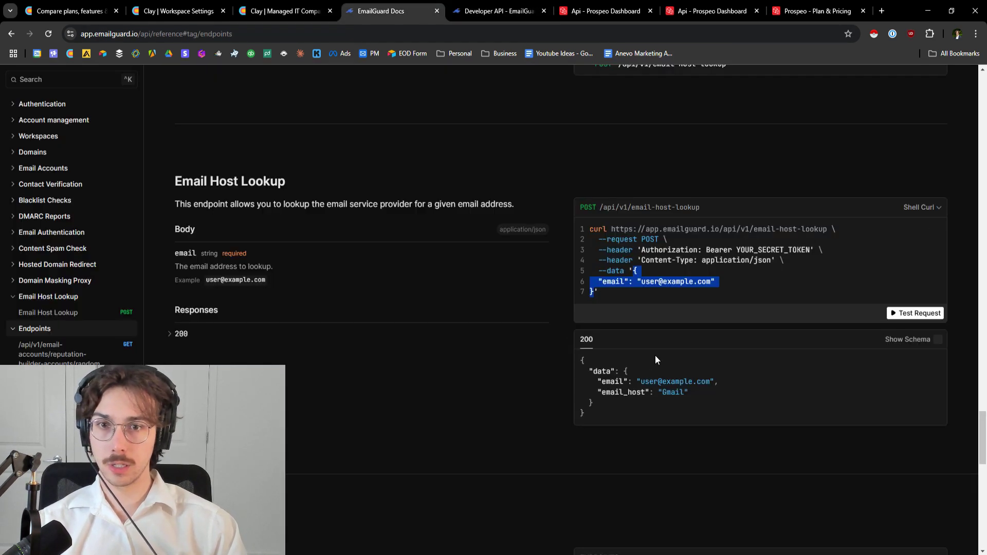
left_click_drag(642, 381, 697, 381)
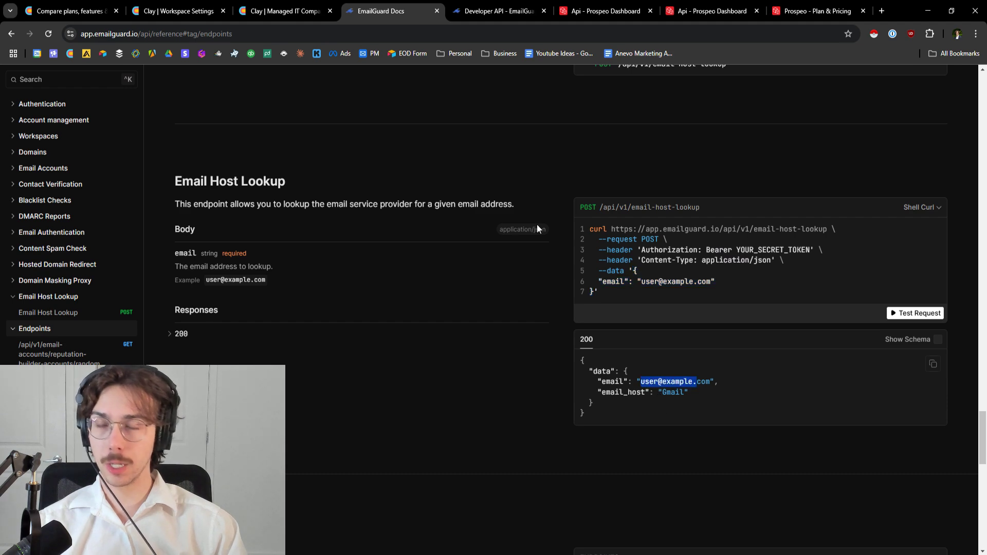
key("ctrl+shift+Tab")
Add the response's Email Host field as a new column and close the cell details.
mouse_move(820, 211)
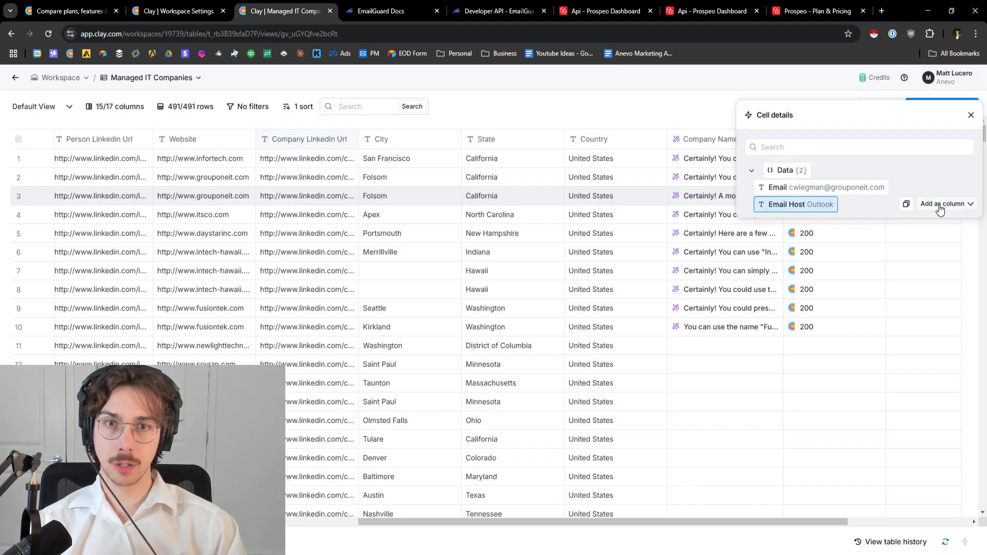
left_click(943, 203)
left_click(947, 245)
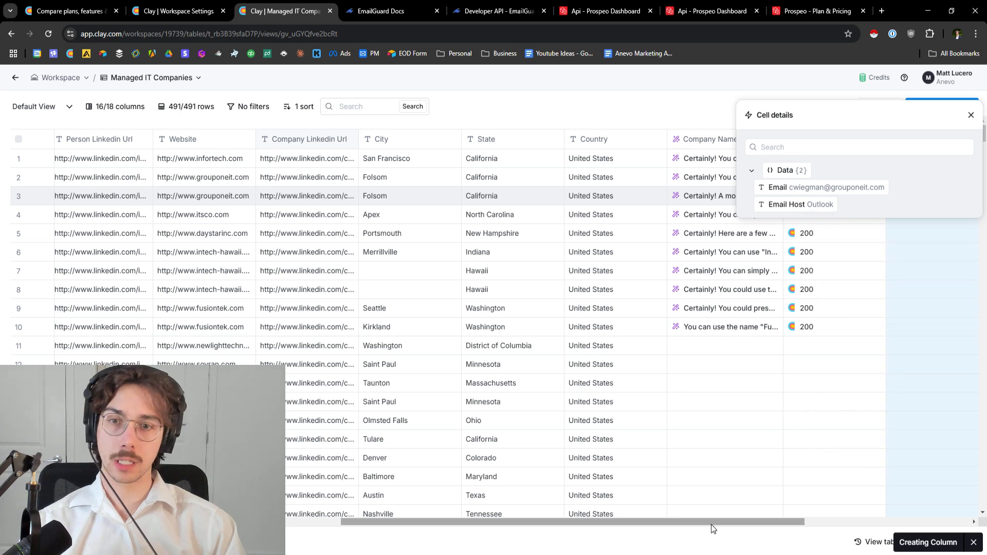
left_click_drag(711, 524, 843, 517)
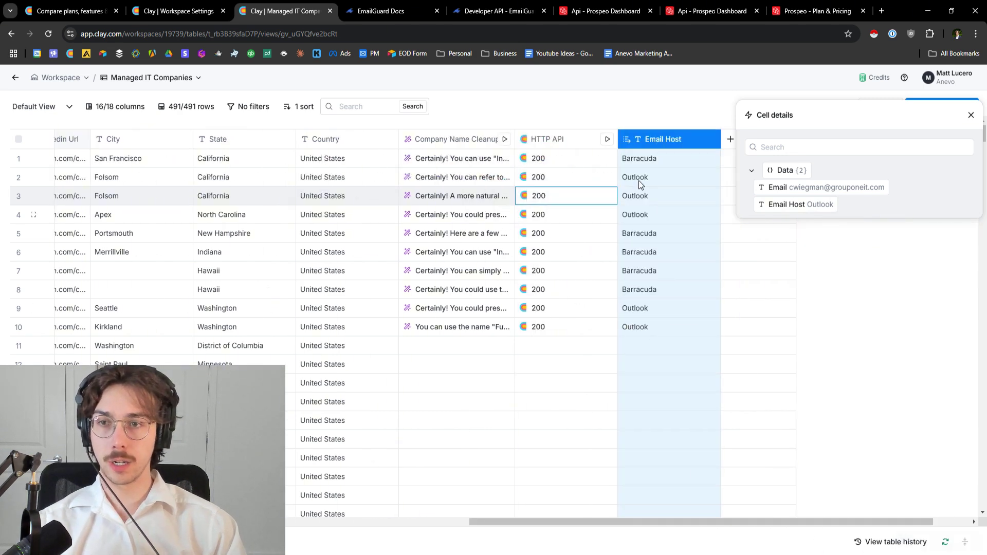
left_click(665, 327)
left_click(971, 115)
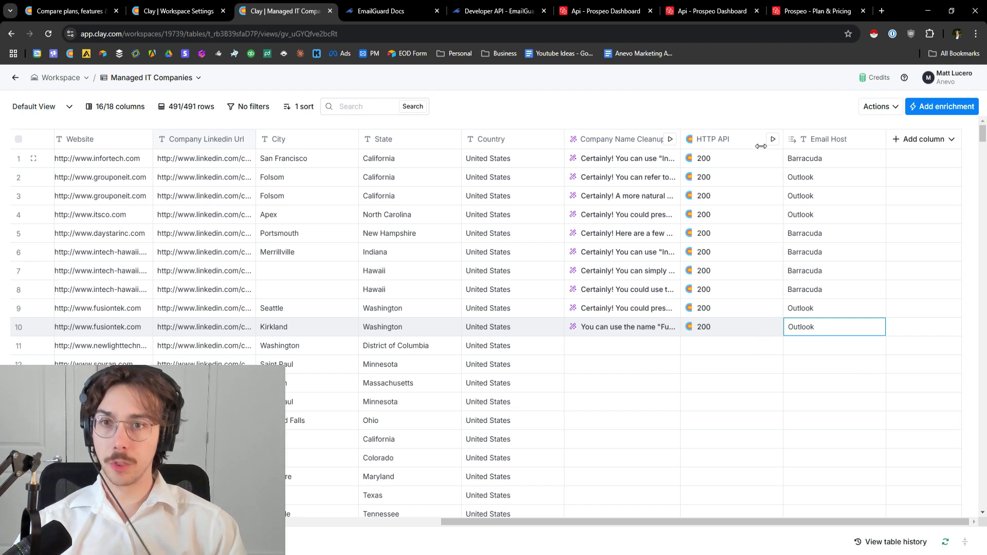
left_click(401, 5)
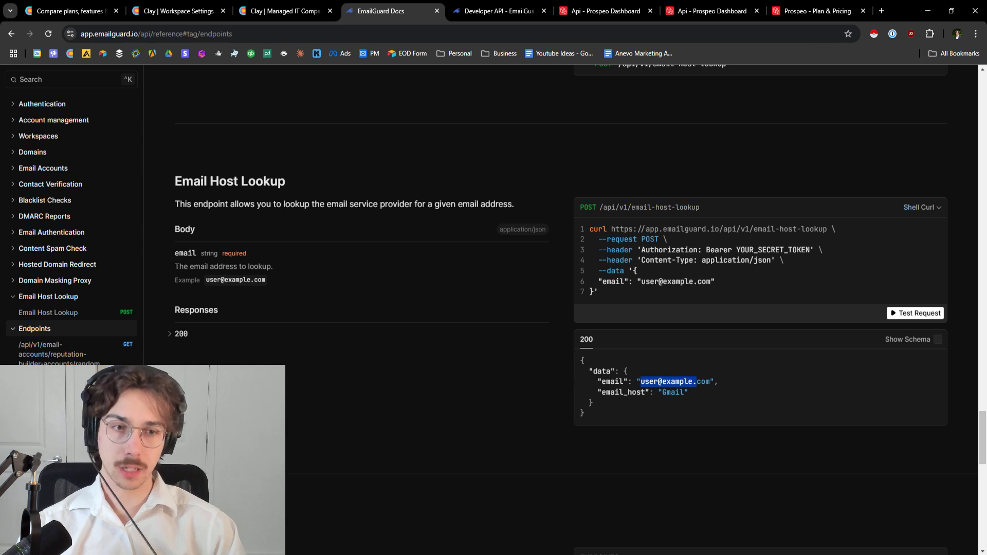
key("alt+Tab")
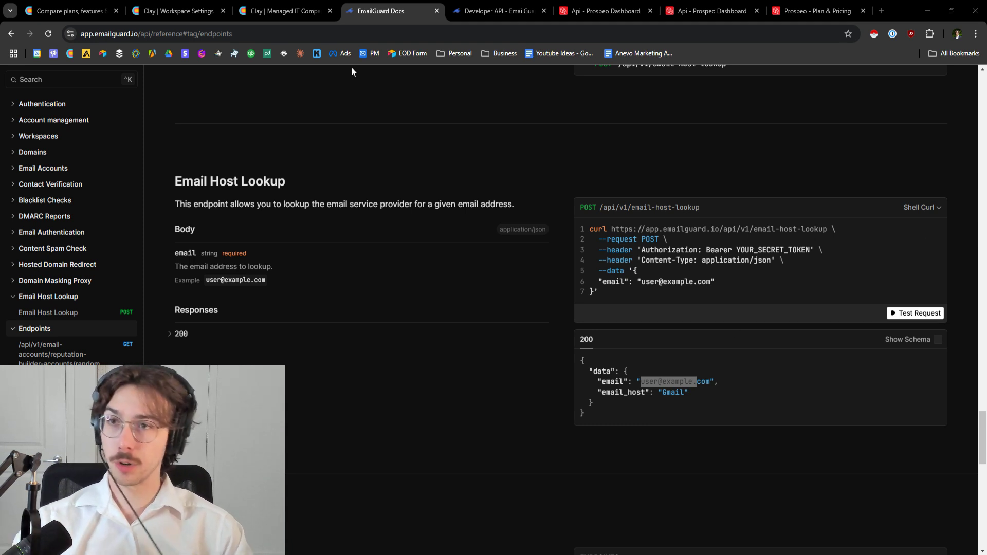
left_click_drag(368, 204, 405, 253)
left_click(441, 180)
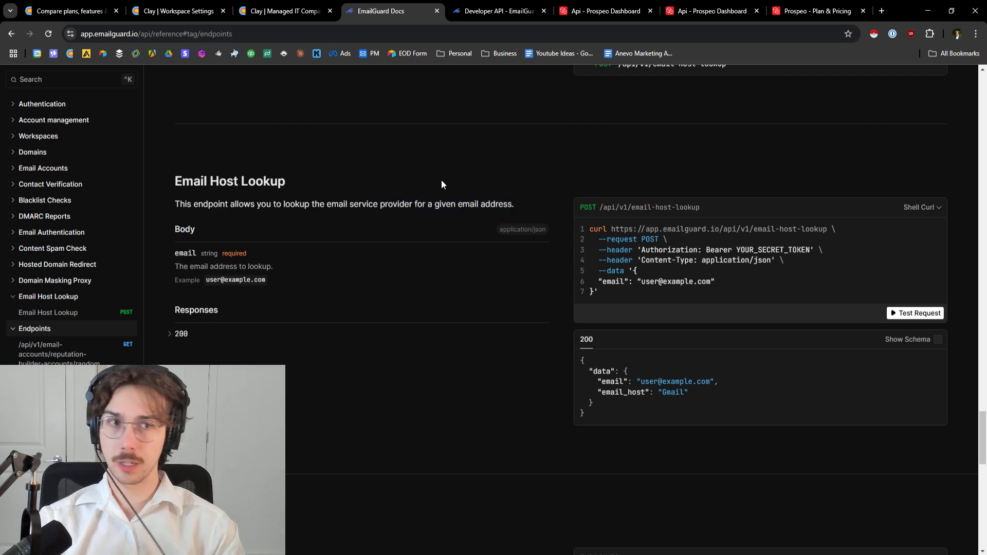
key("ctrl+p")
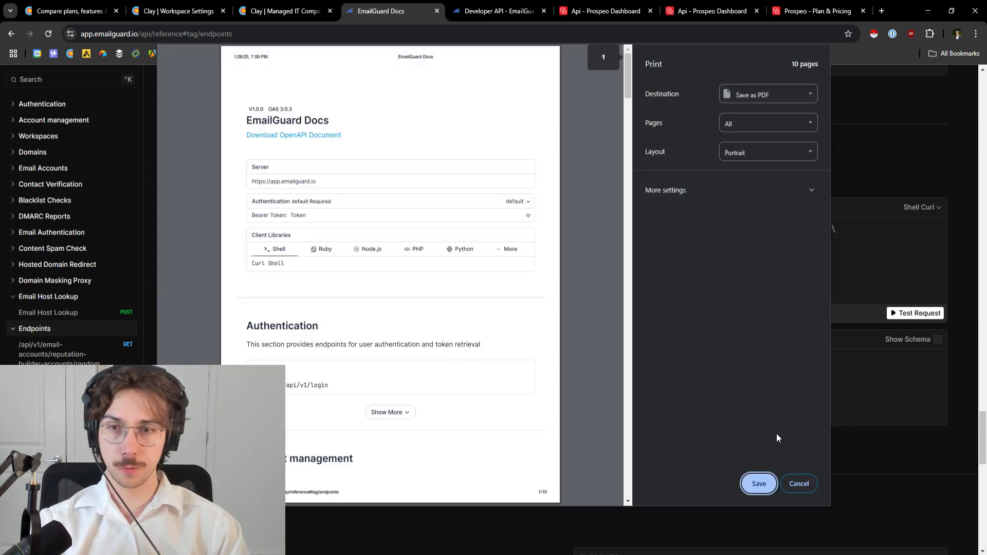
left_click(803, 478)
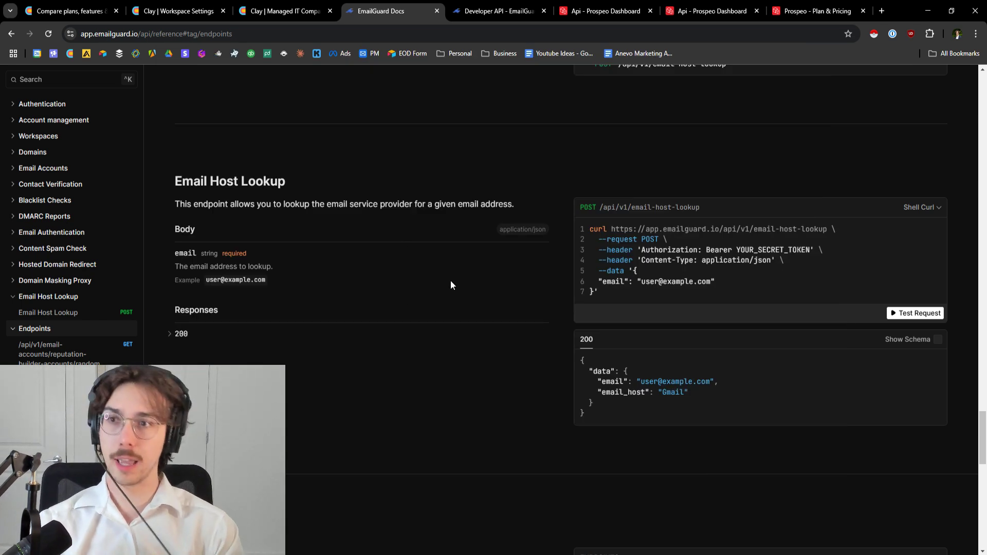
left_click(285, 10)
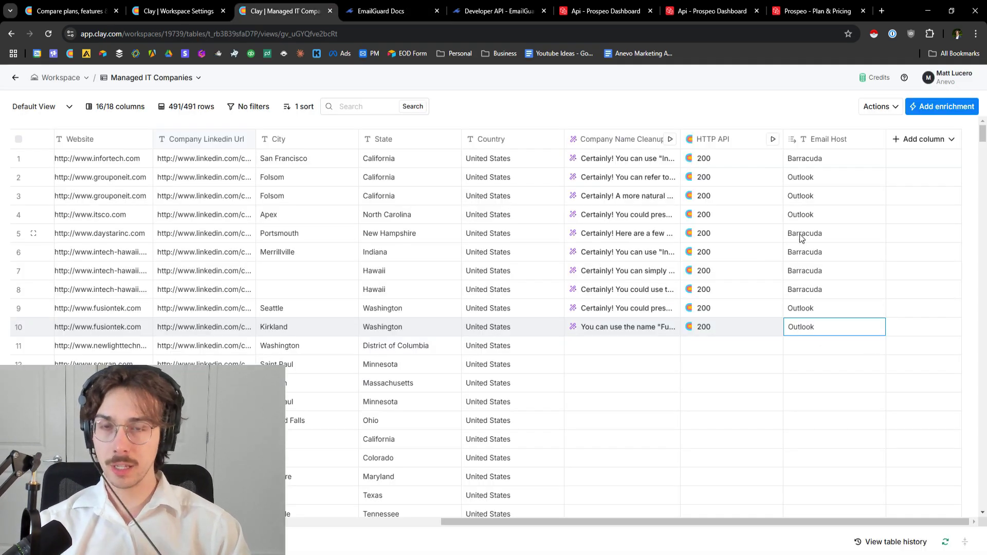